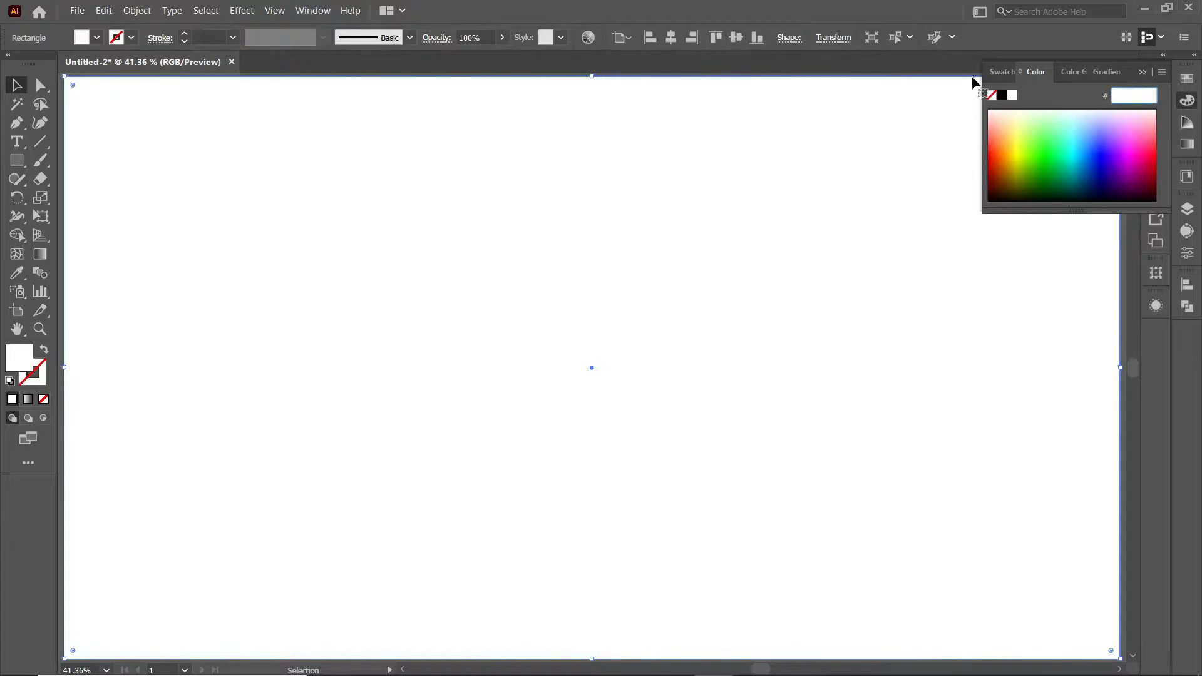
Fill the artboard-sized background rectangle with pink using a hex colour code
left_click(1001, 72)
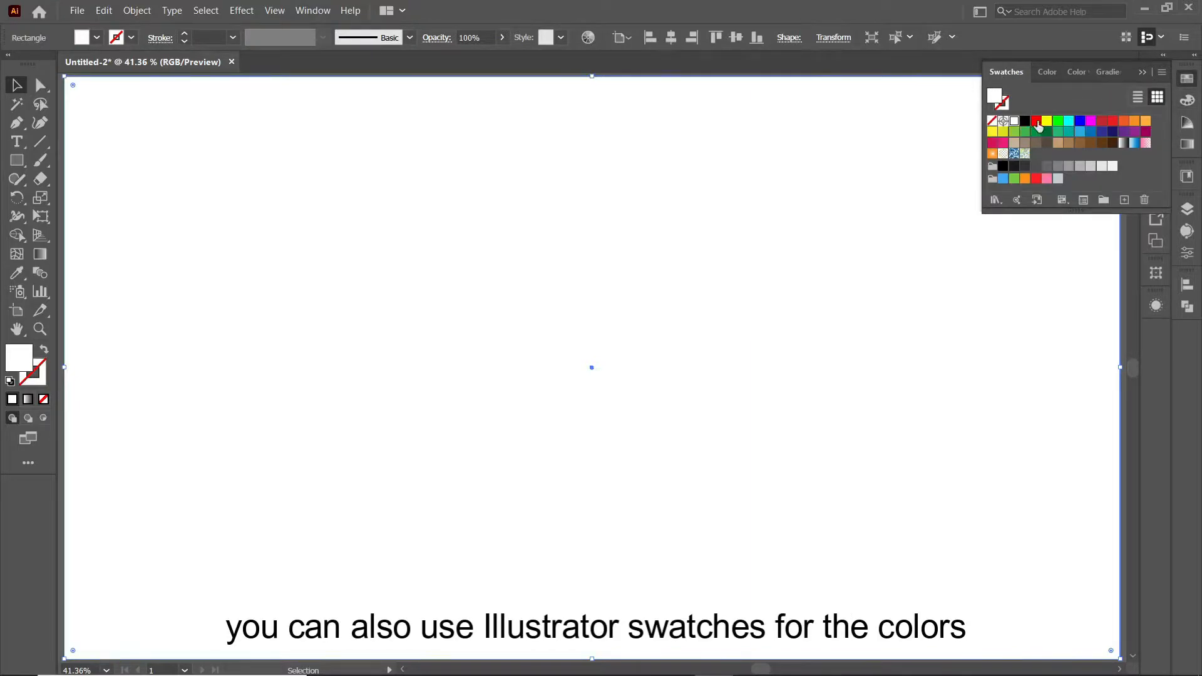
left_click(1056, 70)
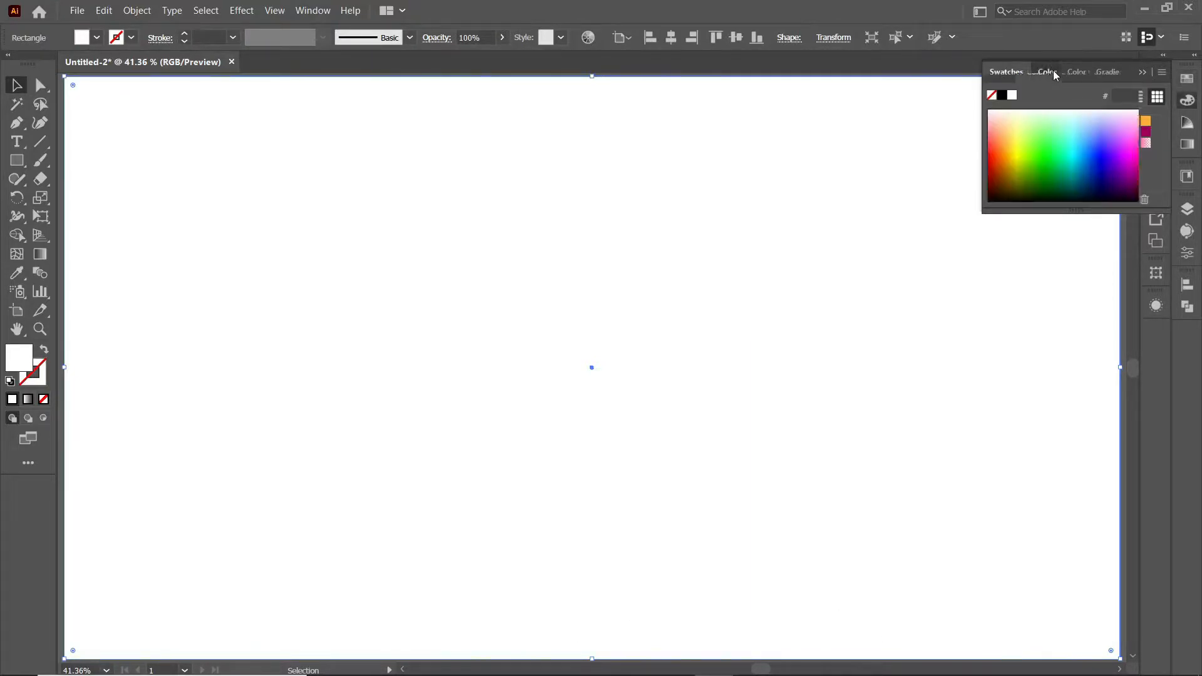
left_click(1136, 94)
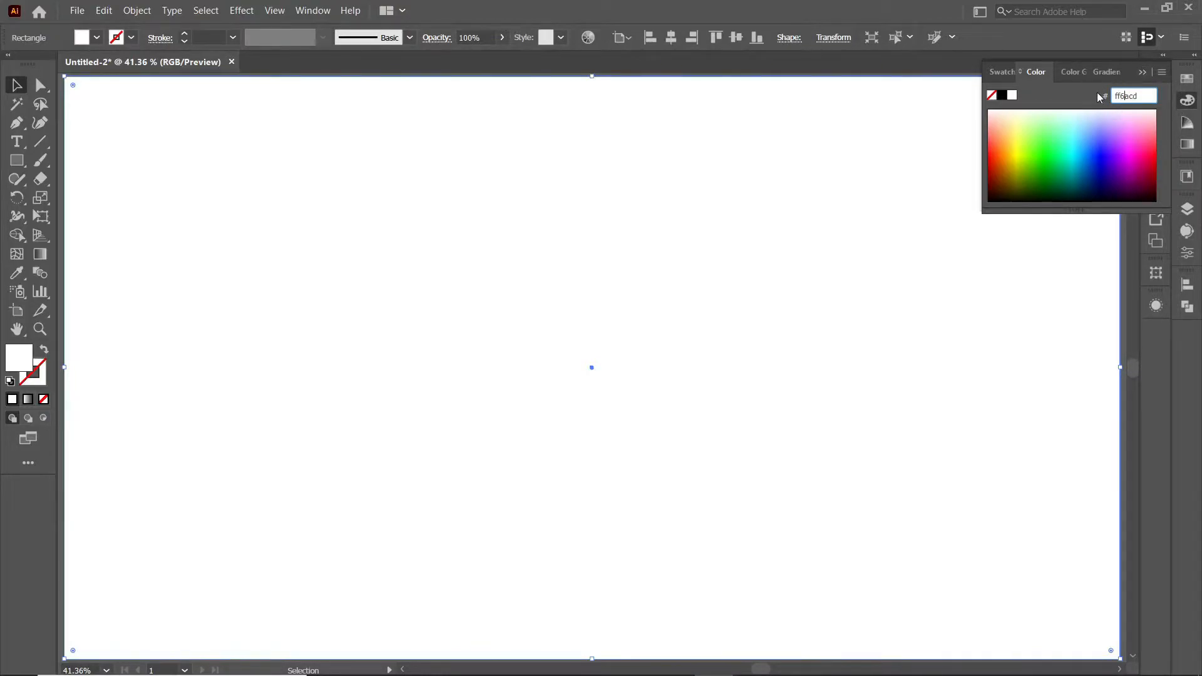
key("Return")
left_click(1140, 73)
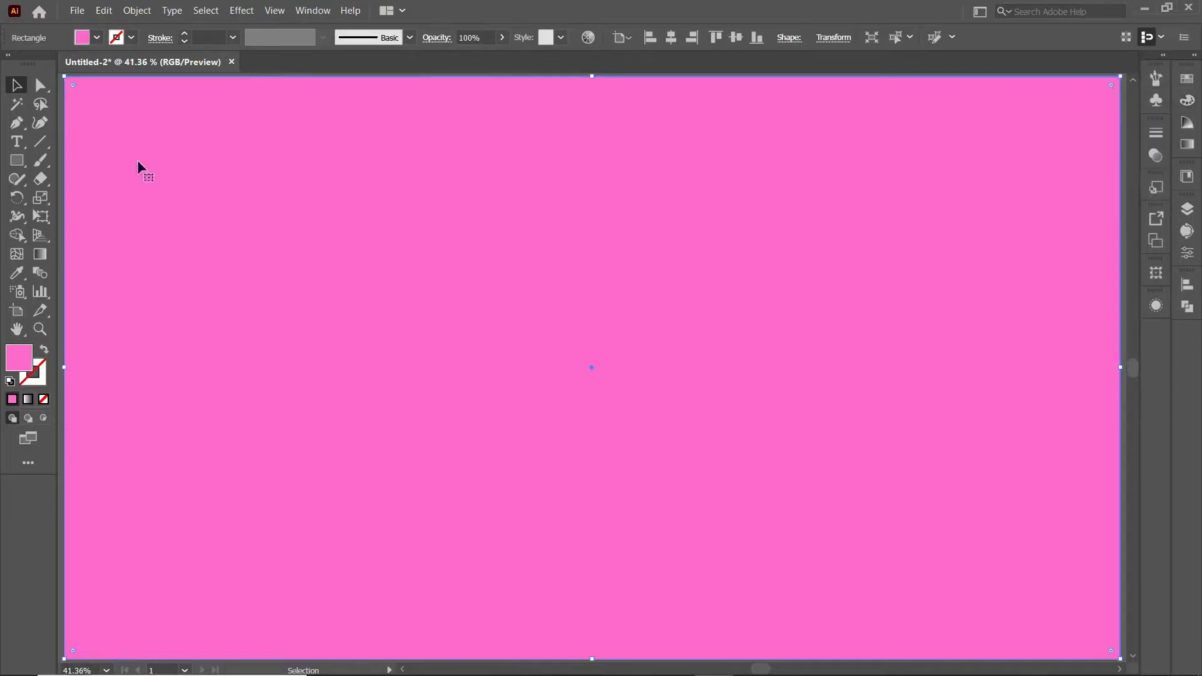
Lock the selected pink background rectangle
left_click(137, 11)
mouse_move(188, 107)
left_click(351, 109)
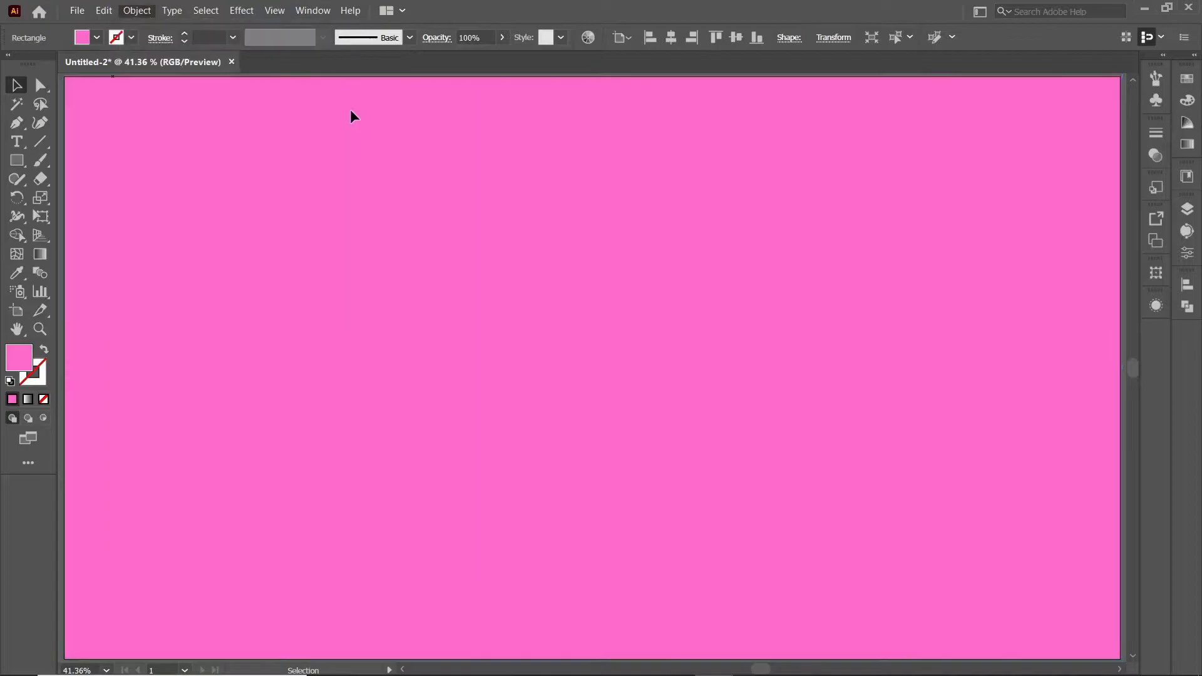
Create a polygon with 6 sides and a 350 px radius on the artboard
left_click(14, 166)
left_click(16, 164)
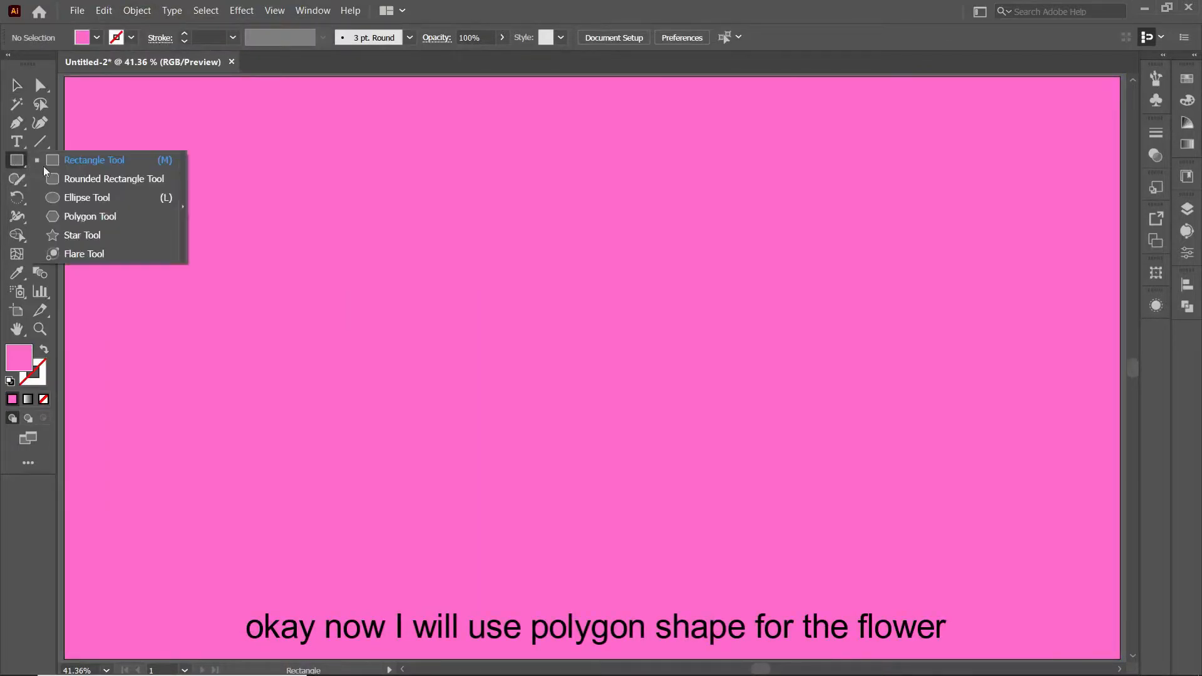
left_click(103, 216)
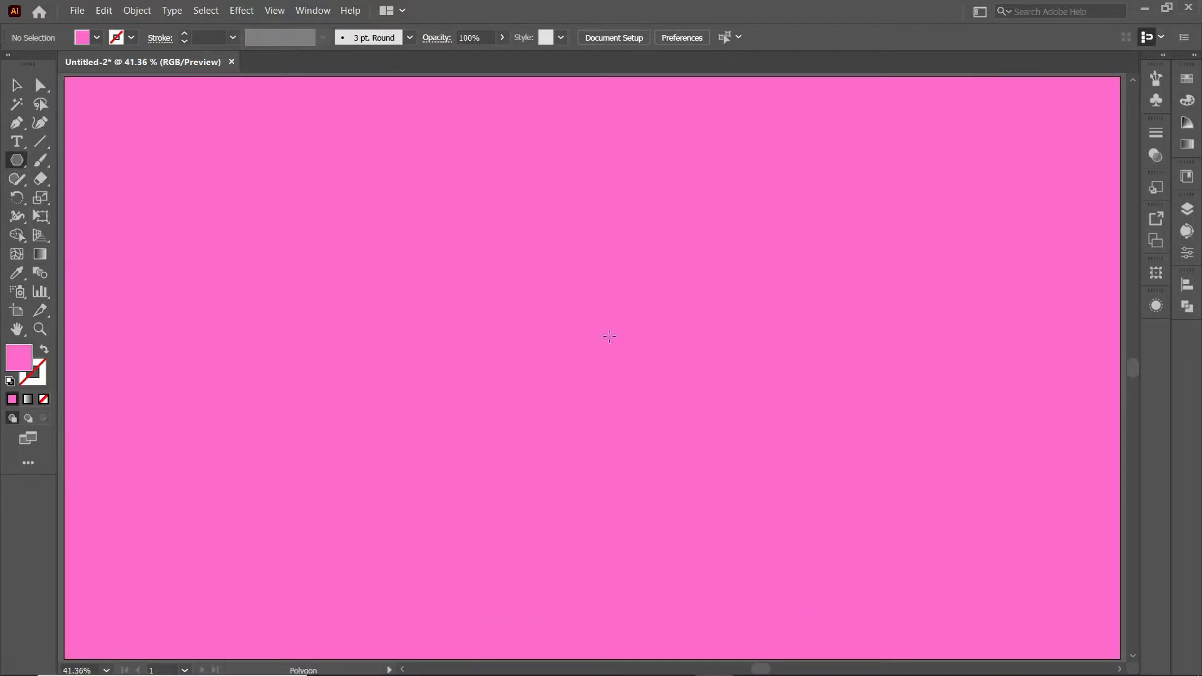
left_click(533, 335)
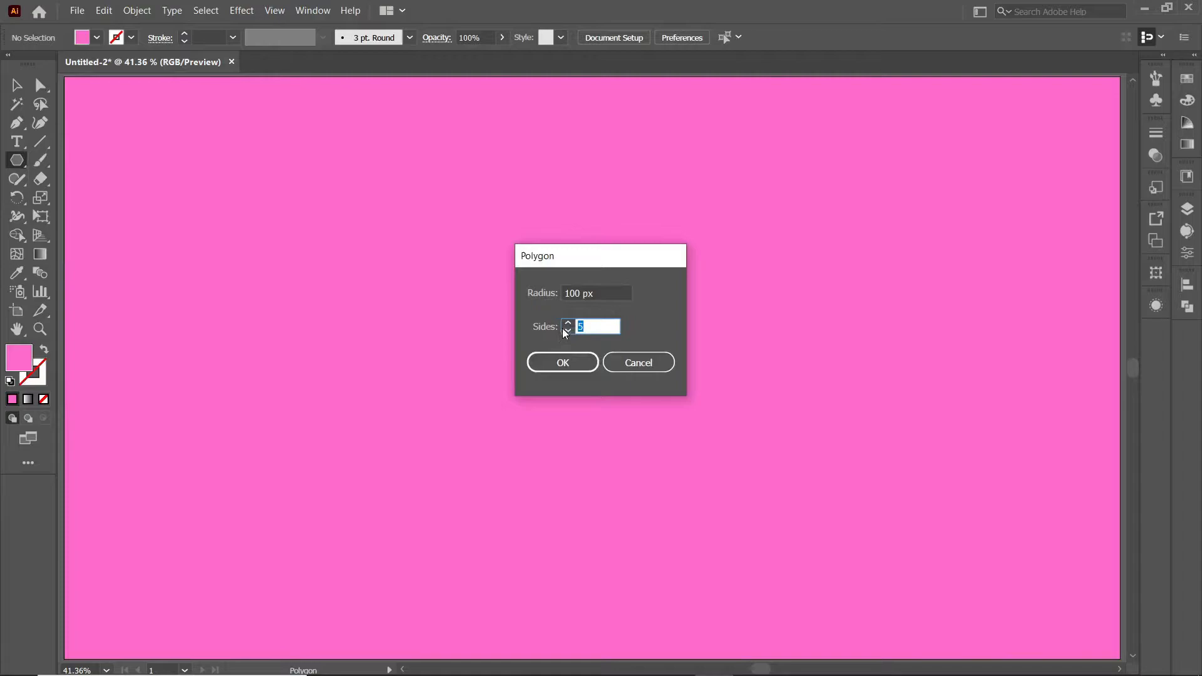
left_click(587, 326)
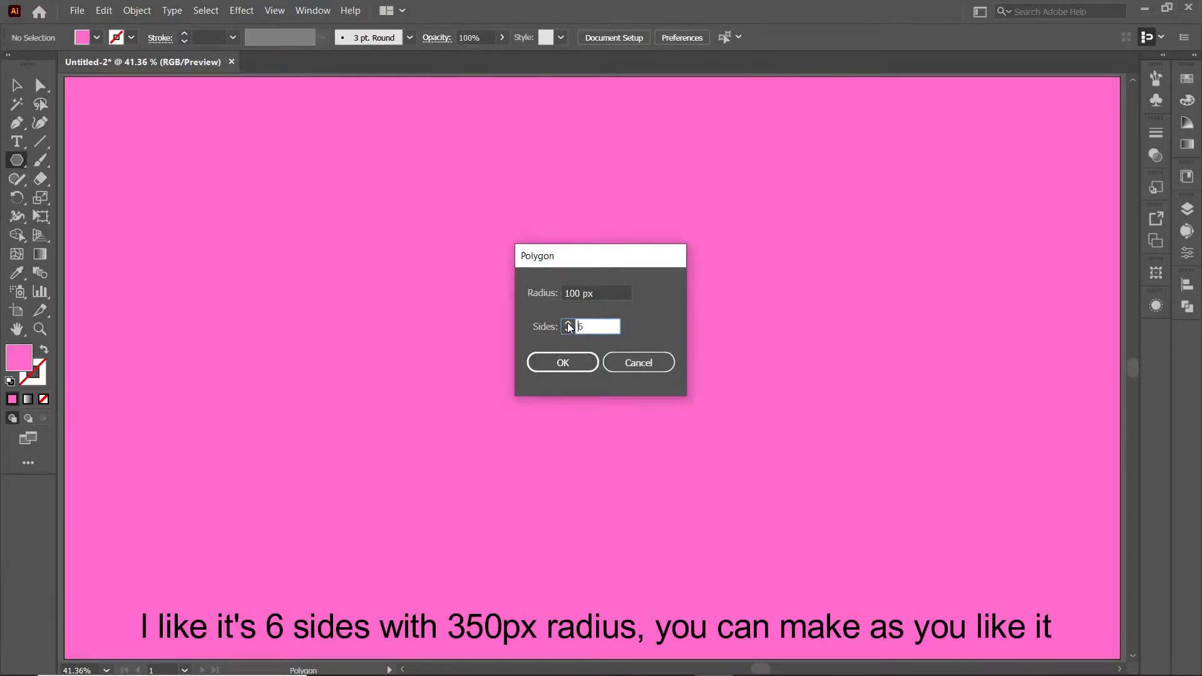
left_click_drag(595, 289, 566, 288)
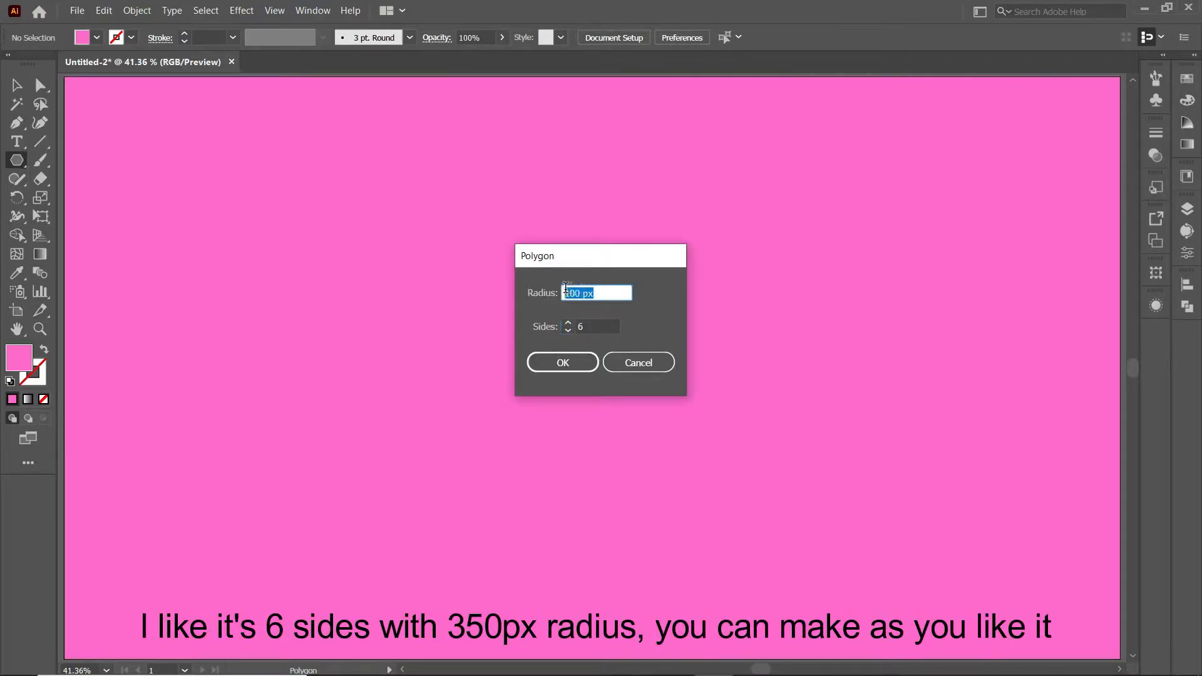
type("350")
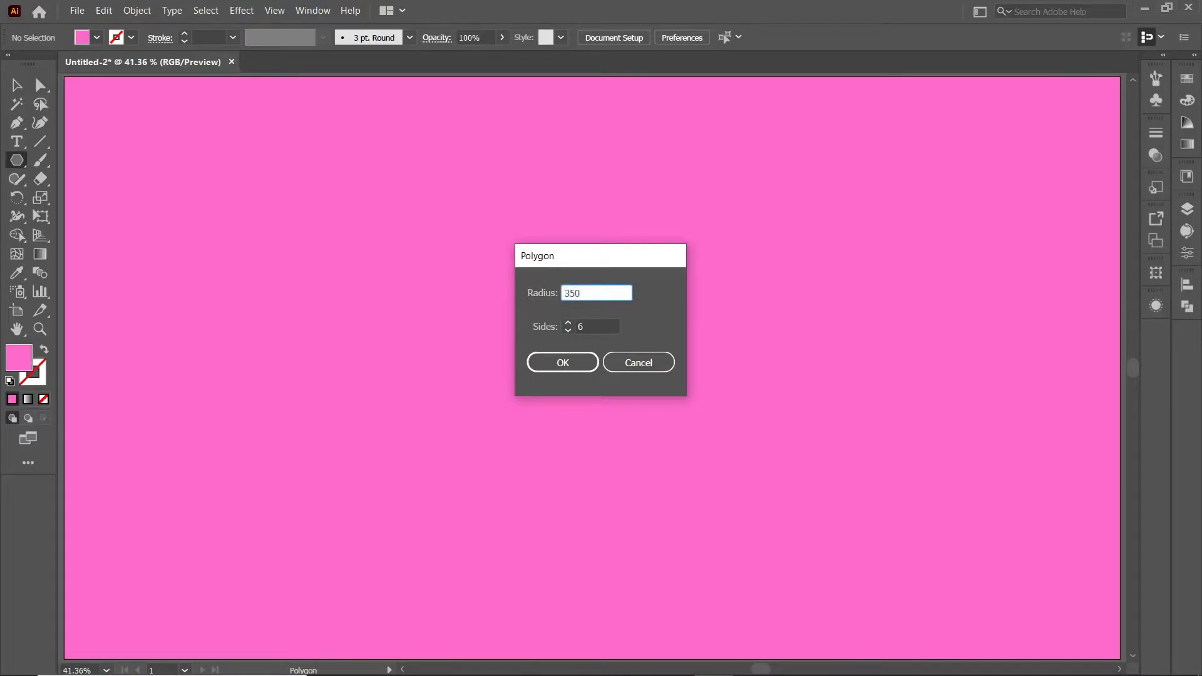
left_click(588, 361)
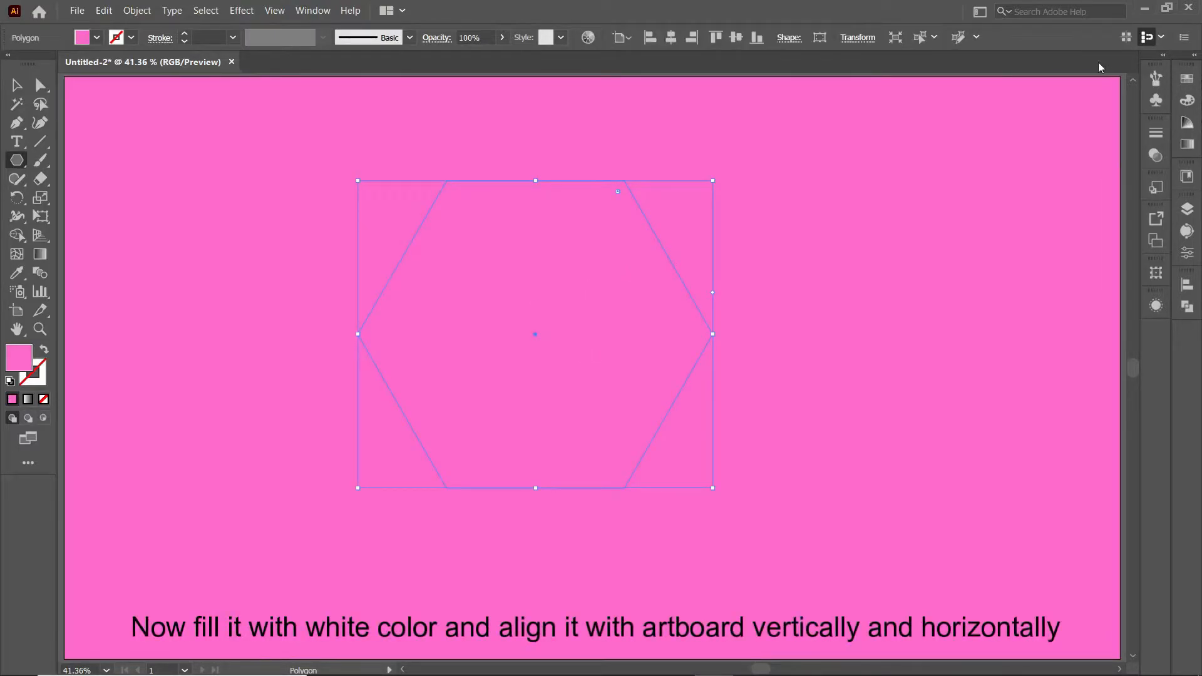
Fill the hexagon with white and centre it horizontally and vertically on the artboard
left_click(1188, 79)
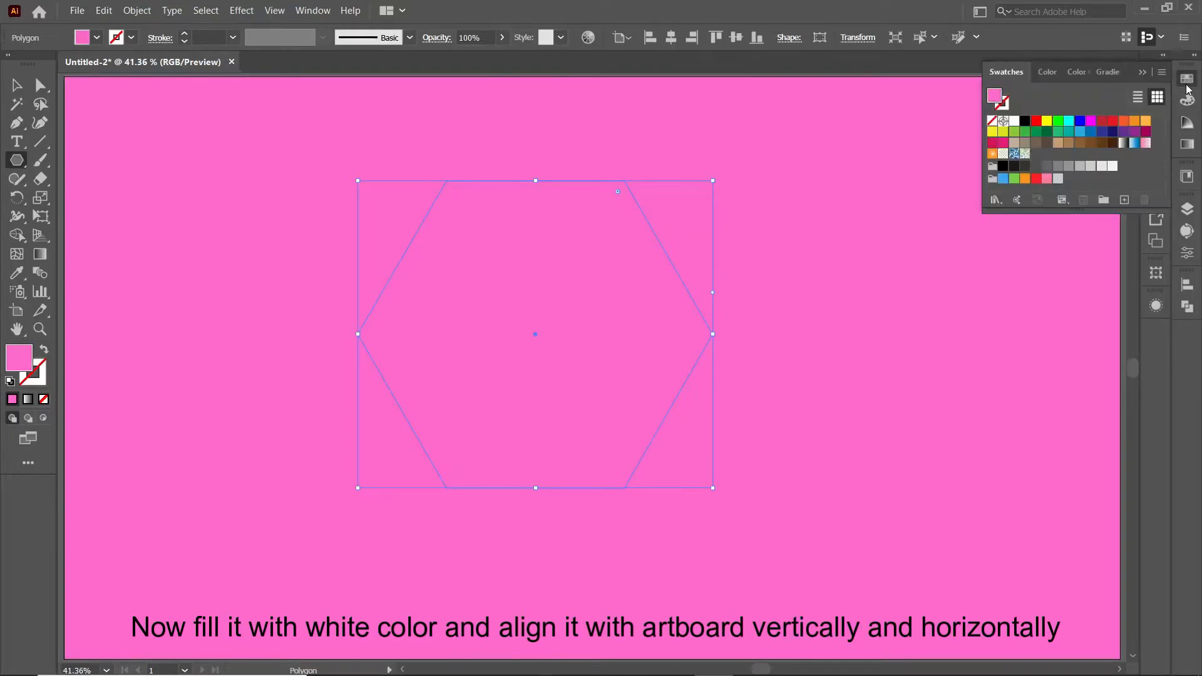
left_click(1015, 121)
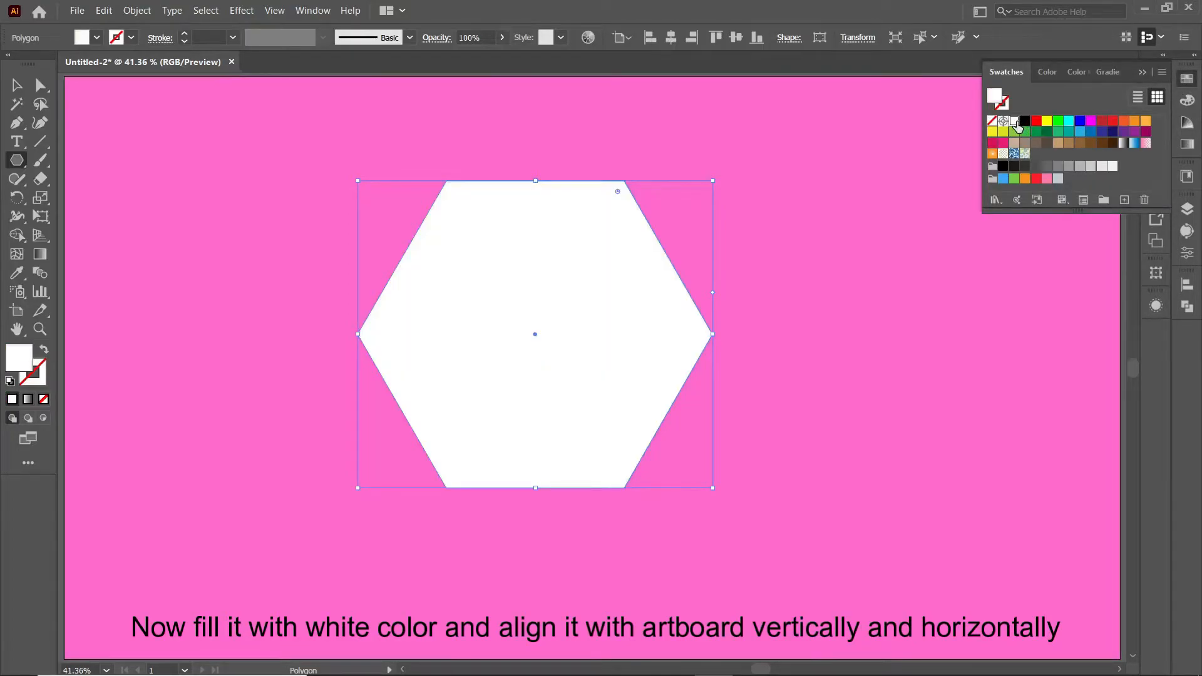
left_click(17, 85)
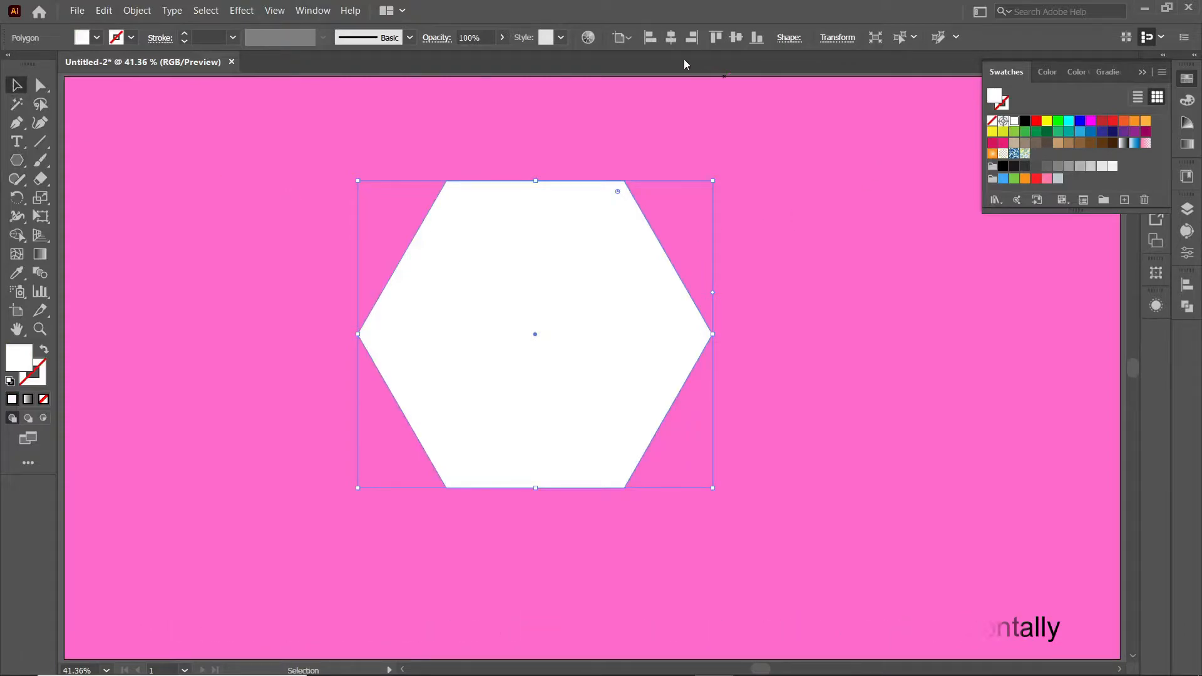
left_click_drag(649, 181, 706, 212)
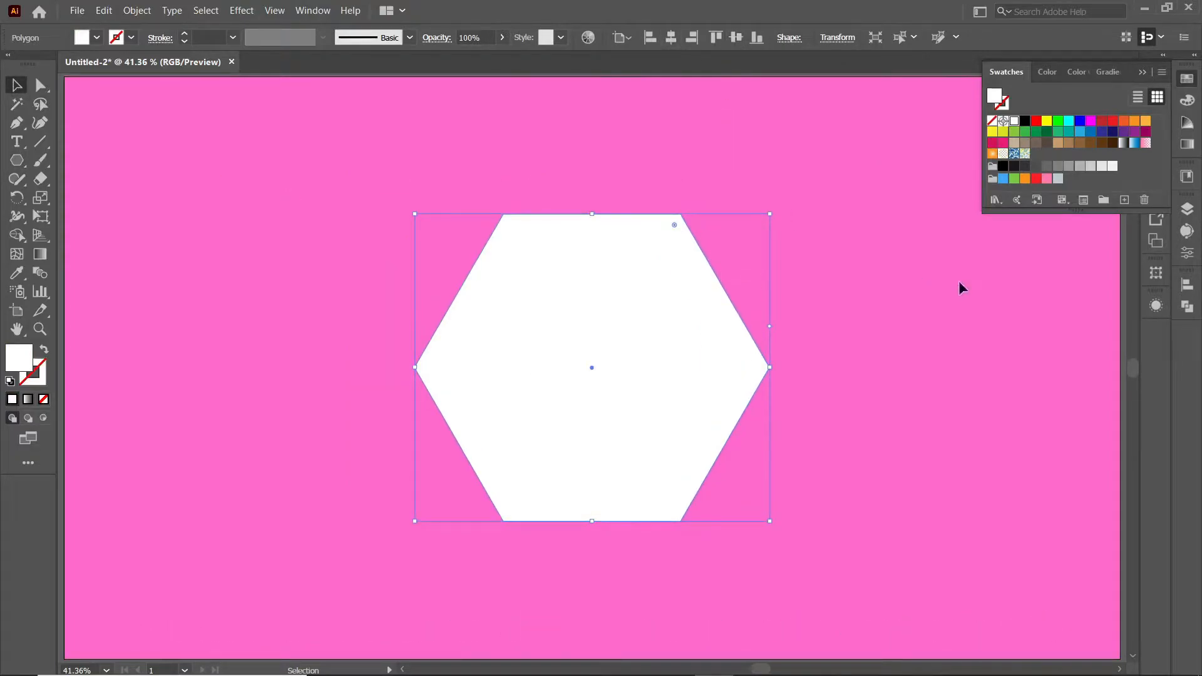
Apply a Pucker & Bloat effect of 100% bloat to the hexagon to form flower petals
left_click(1156, 307)
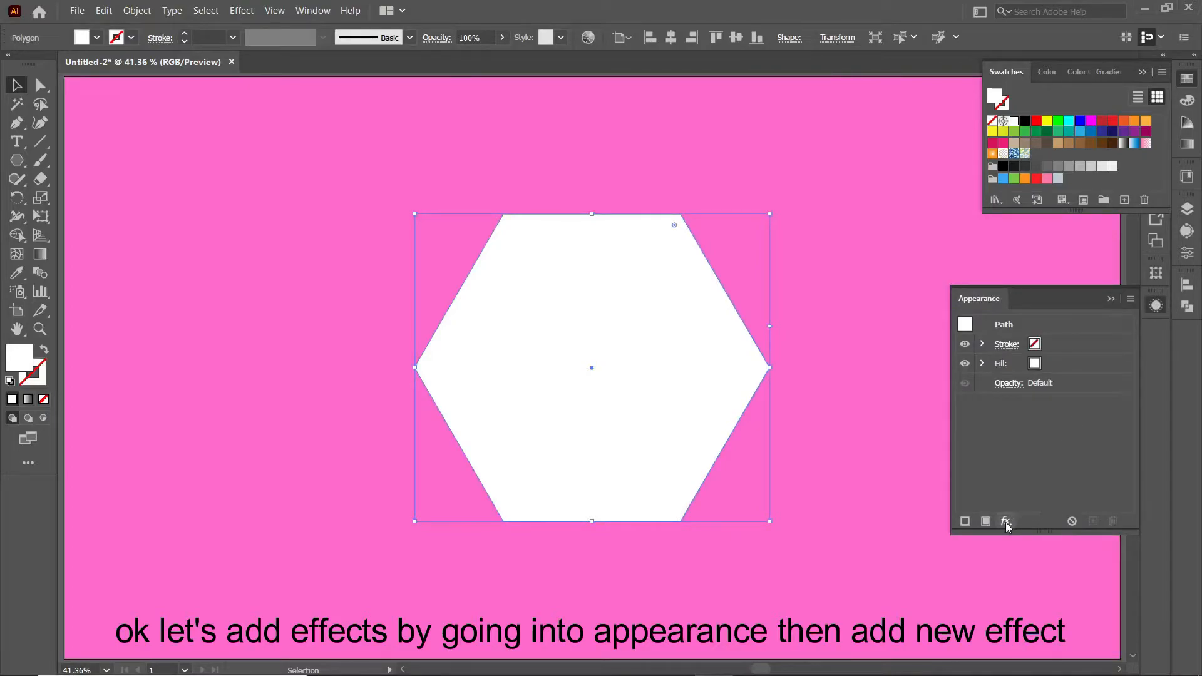
left_click(1006, 522)
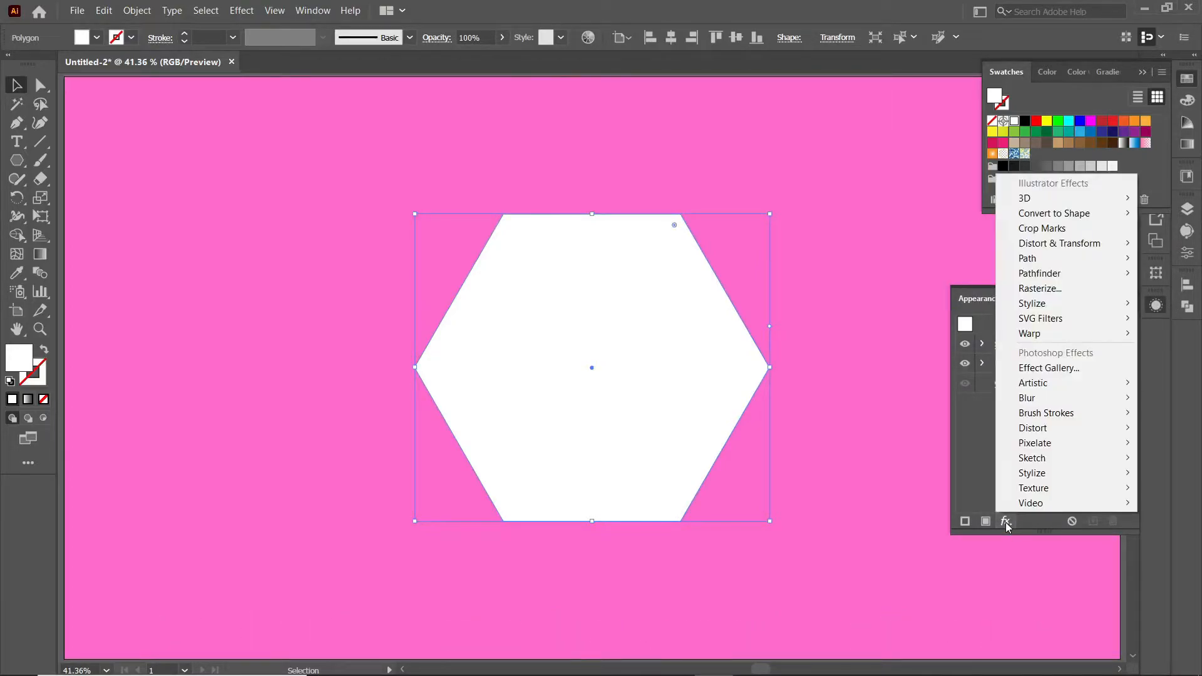
mouse_move(1027, 250)
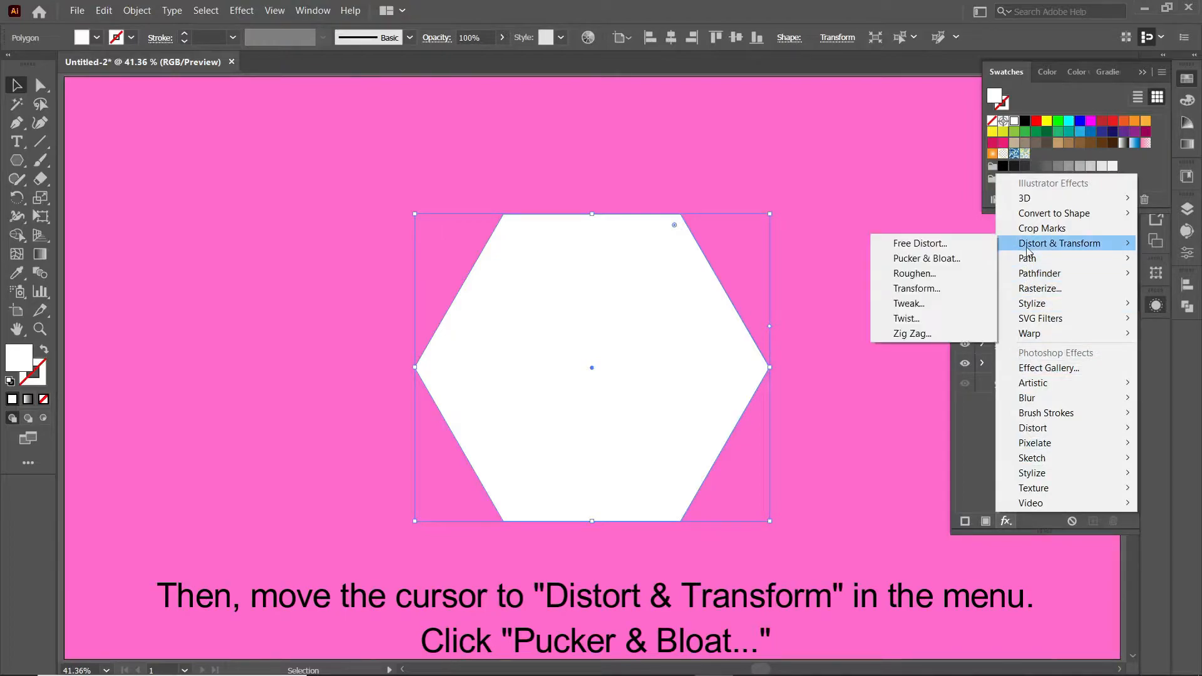
left_click(952, 256)
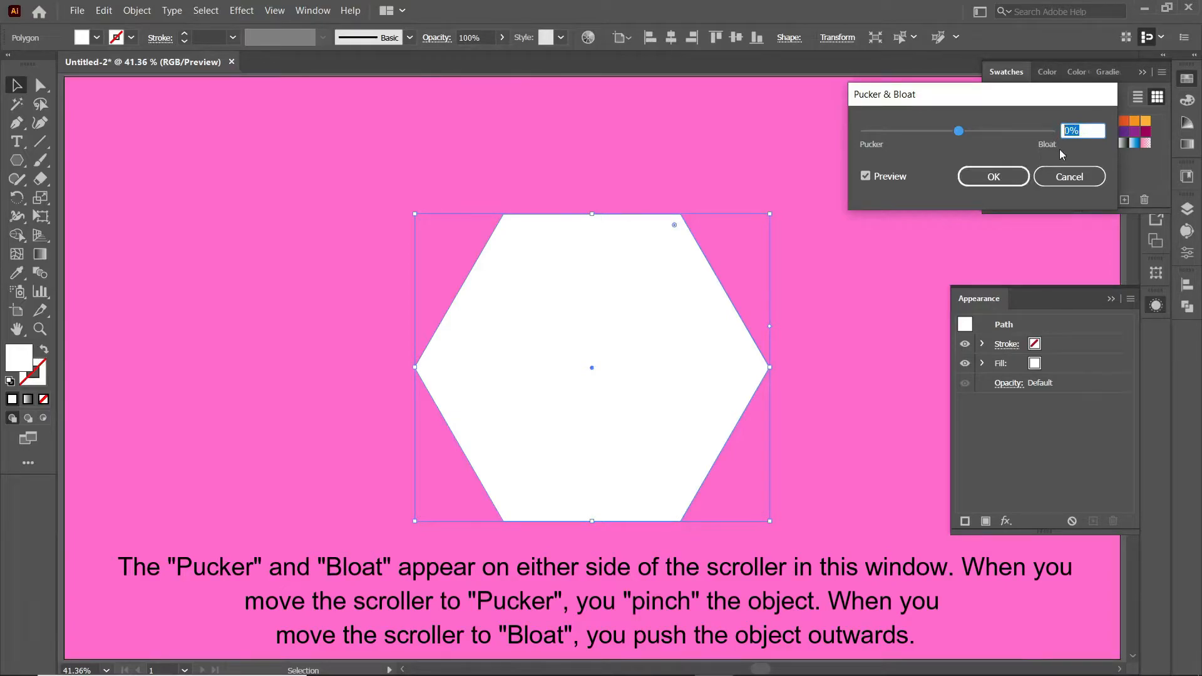
type("100")
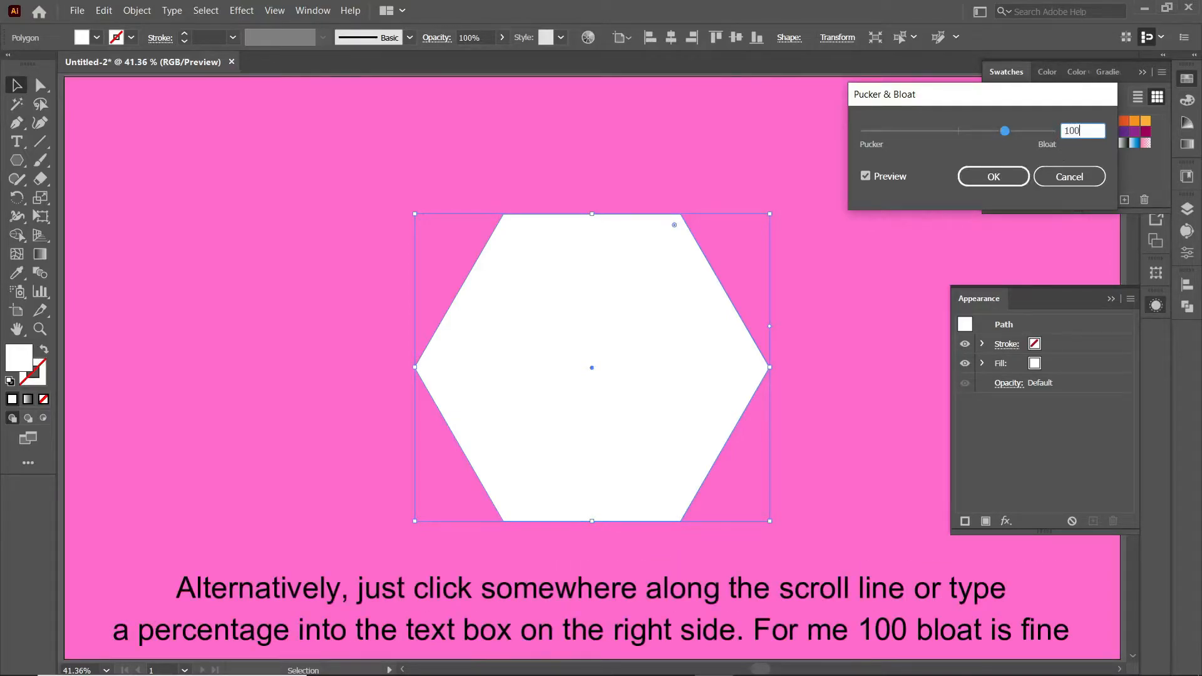
left_click(994, 178)
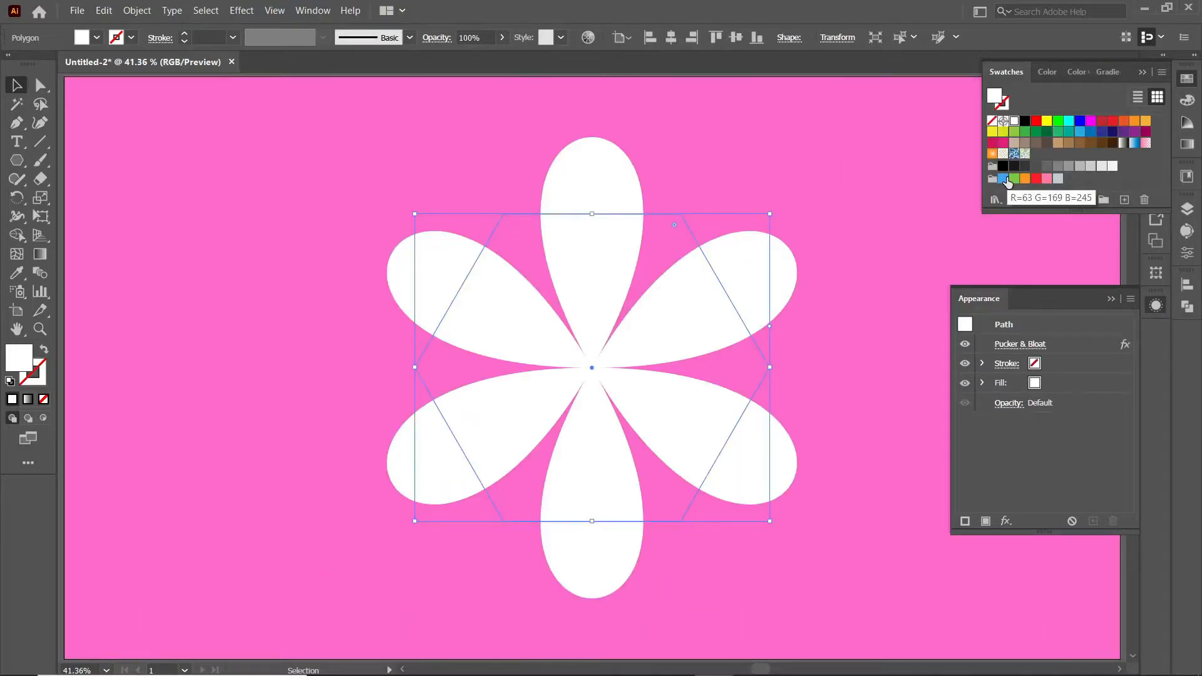
Reduce the flower polygon's side count to 3 in its transform properties
left_click(1157, 275)
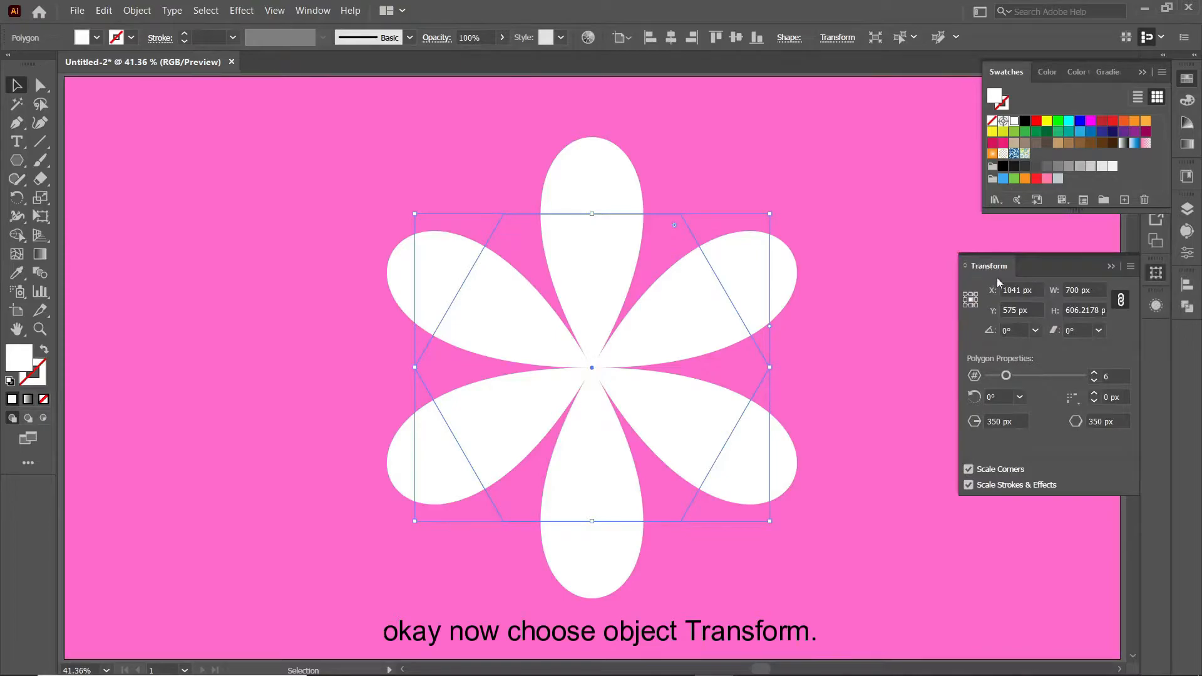
left_click(1095, 382)
left_click(1095, 382)
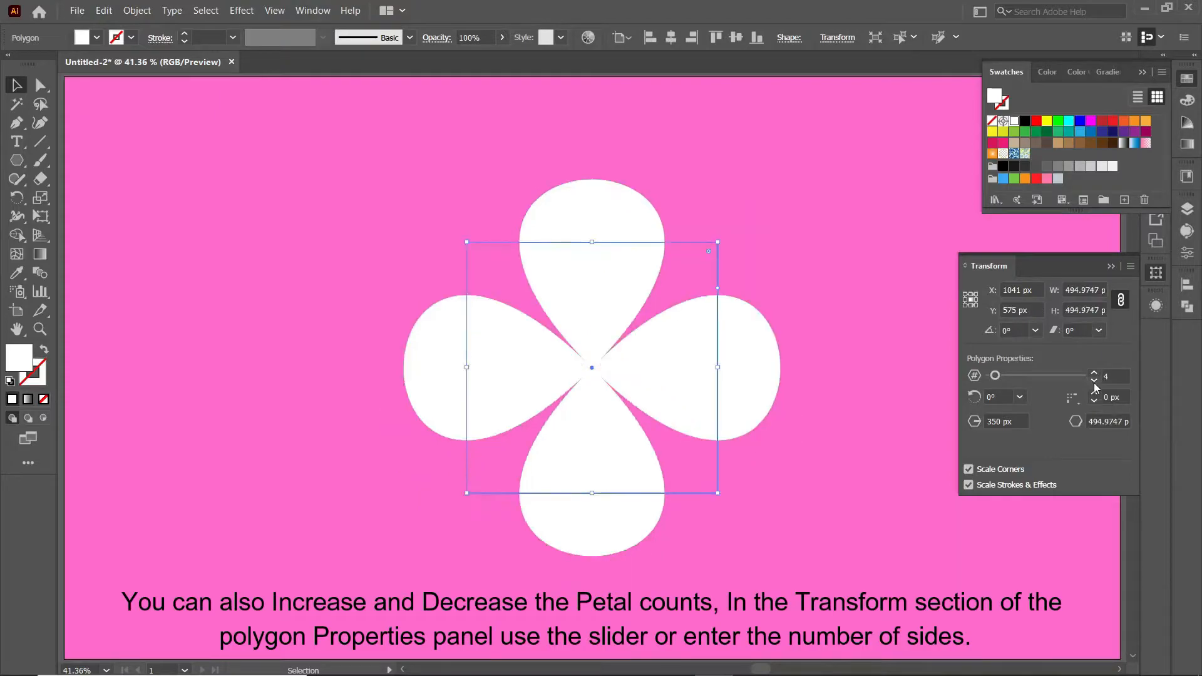
left_click(1095, 382)
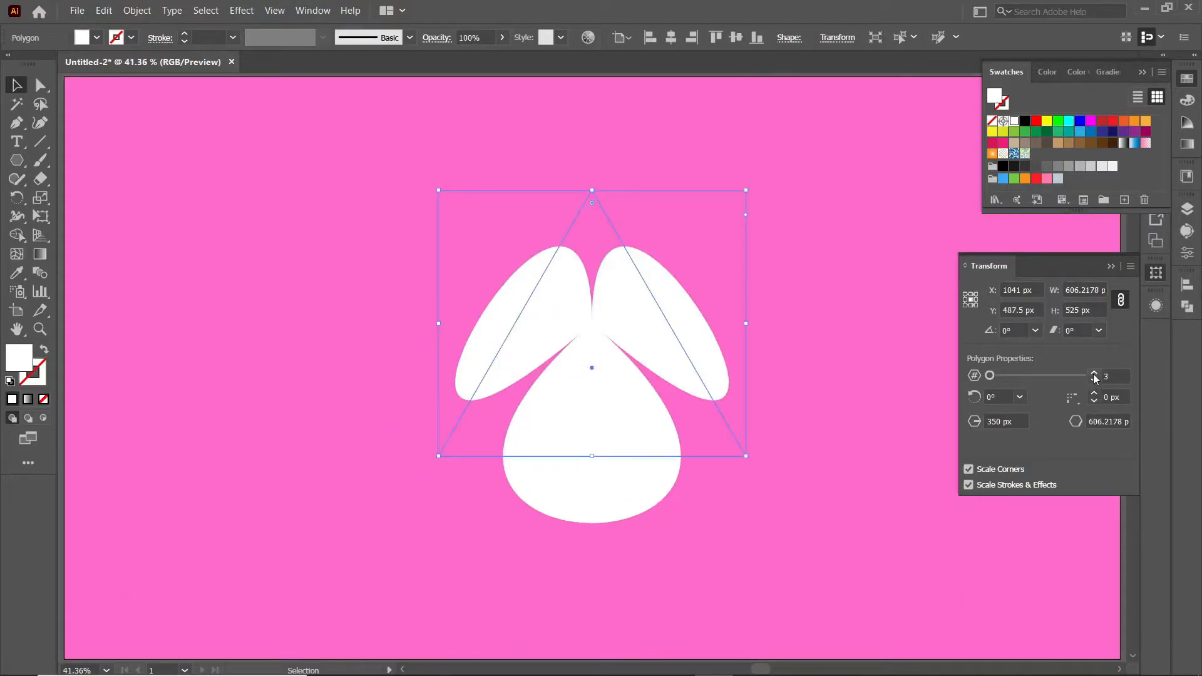
Increase the flower polygon's side count step by step to 12
left_click(1095, 375)
left_click(1095, 374)
left_click(1095, 374)
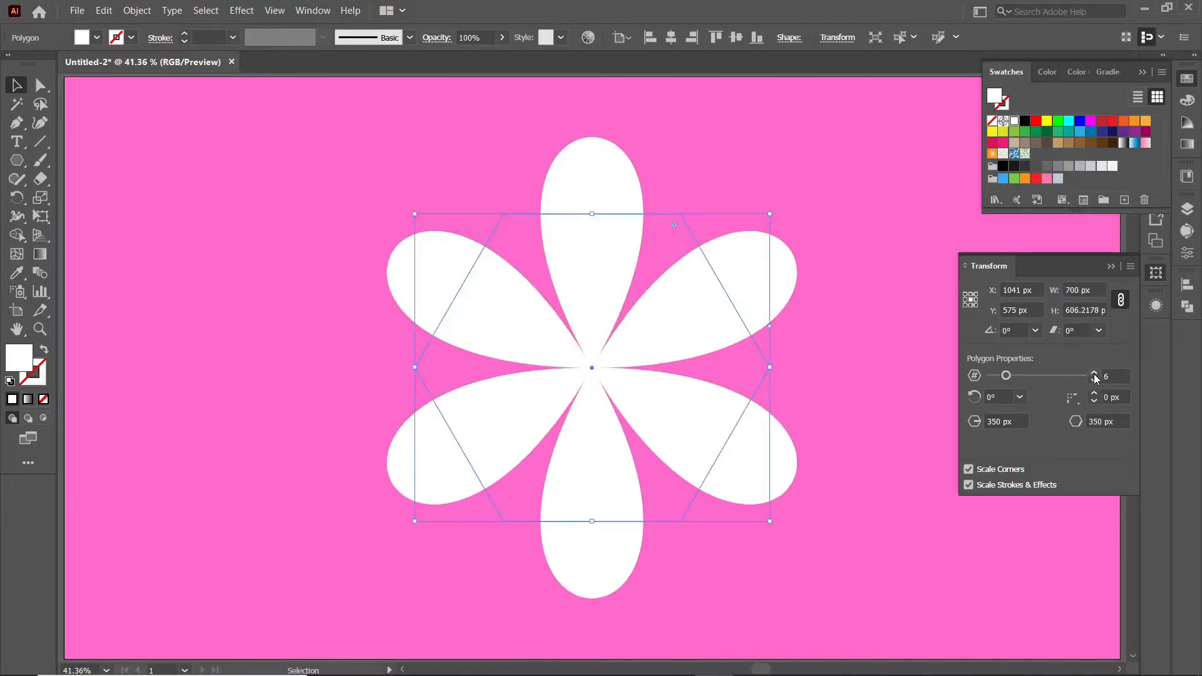
left_click(1094, 374)
left_click(1095, 374)
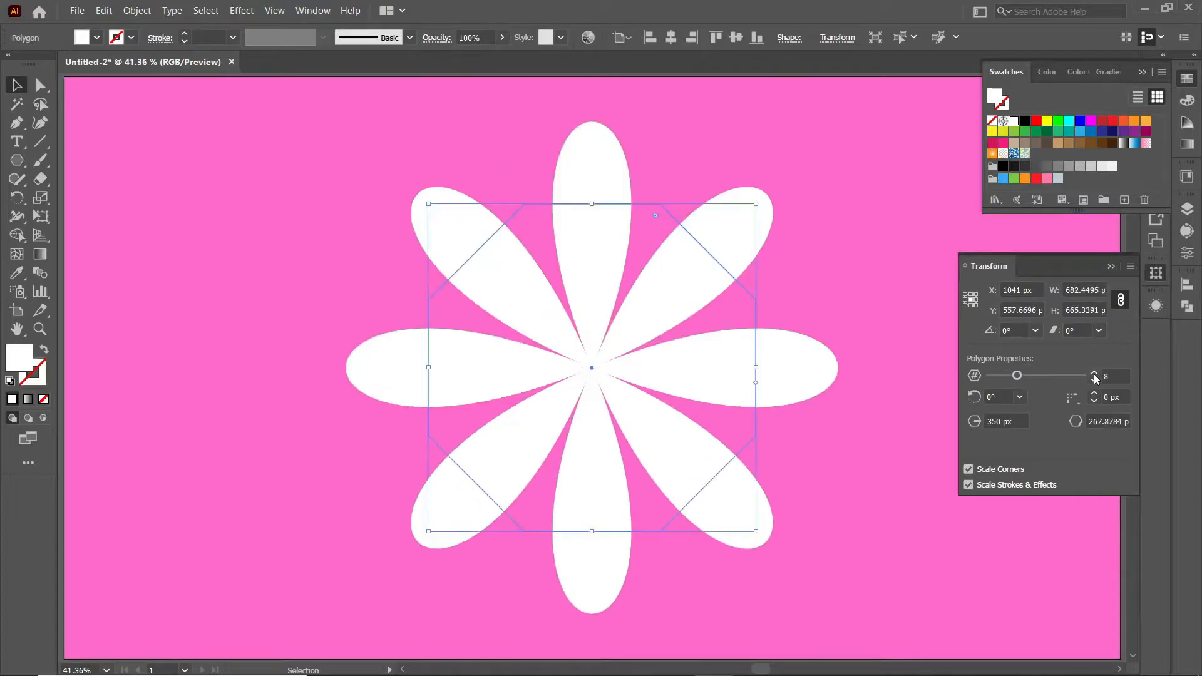
left_click(1095, 375)
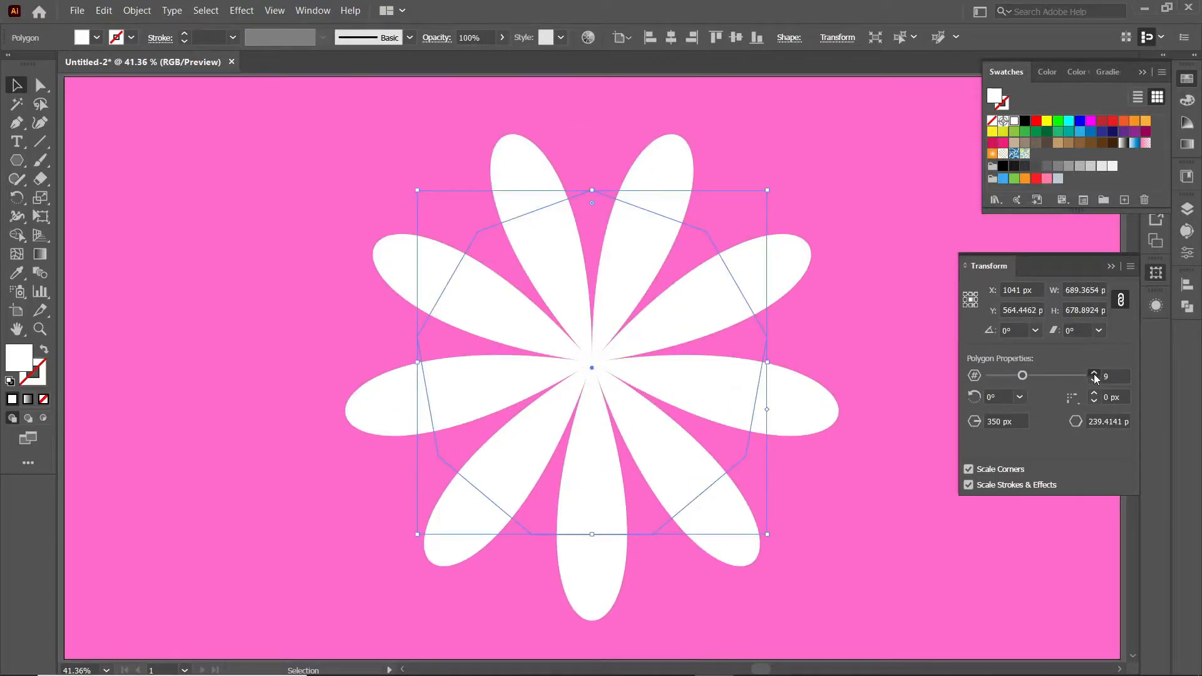
left_click(1095, 374)
left_click(1095, 375)
left_click(1095, 375)
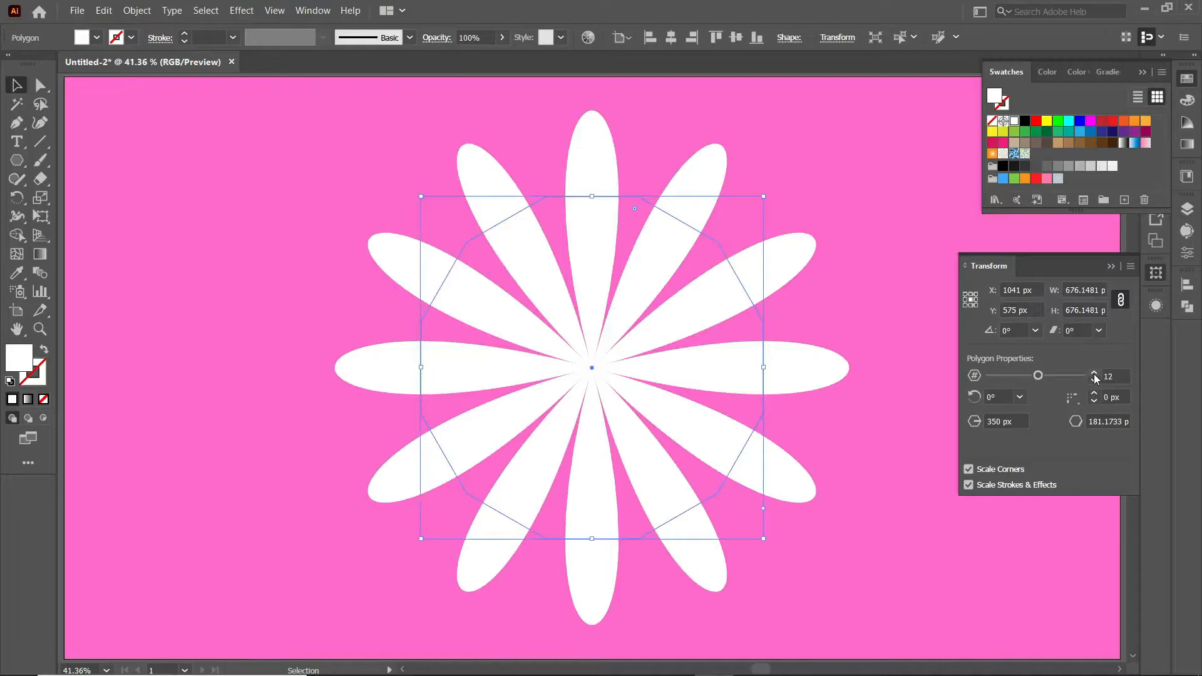
Set the flower polygon's side count to 6
left_click(1099, 376)
type("6")
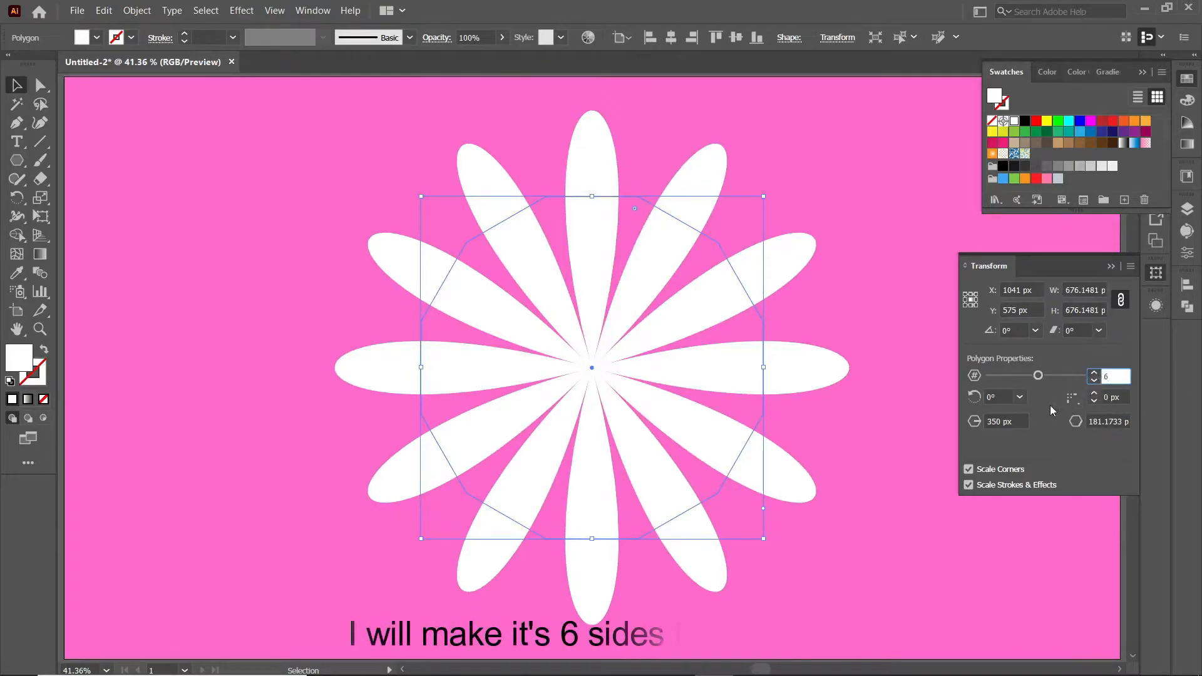
left_click(1022, 416)
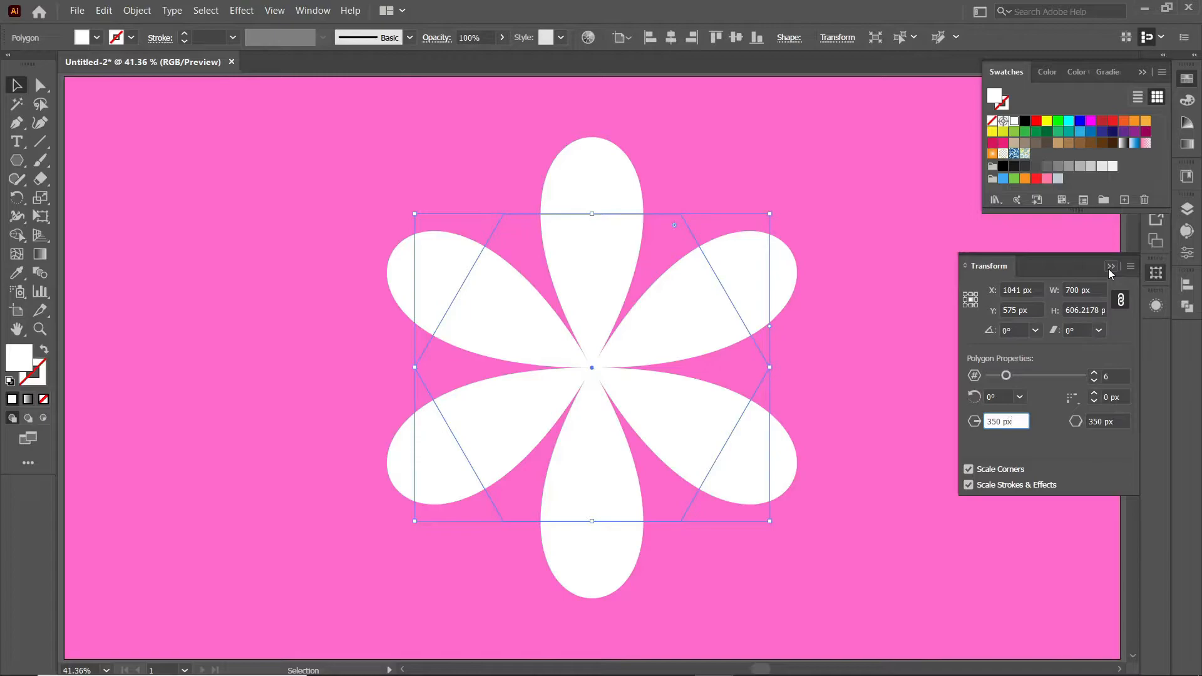
Copy the white flower and paste the duplicate directly in front of it
left_click(651, 279)
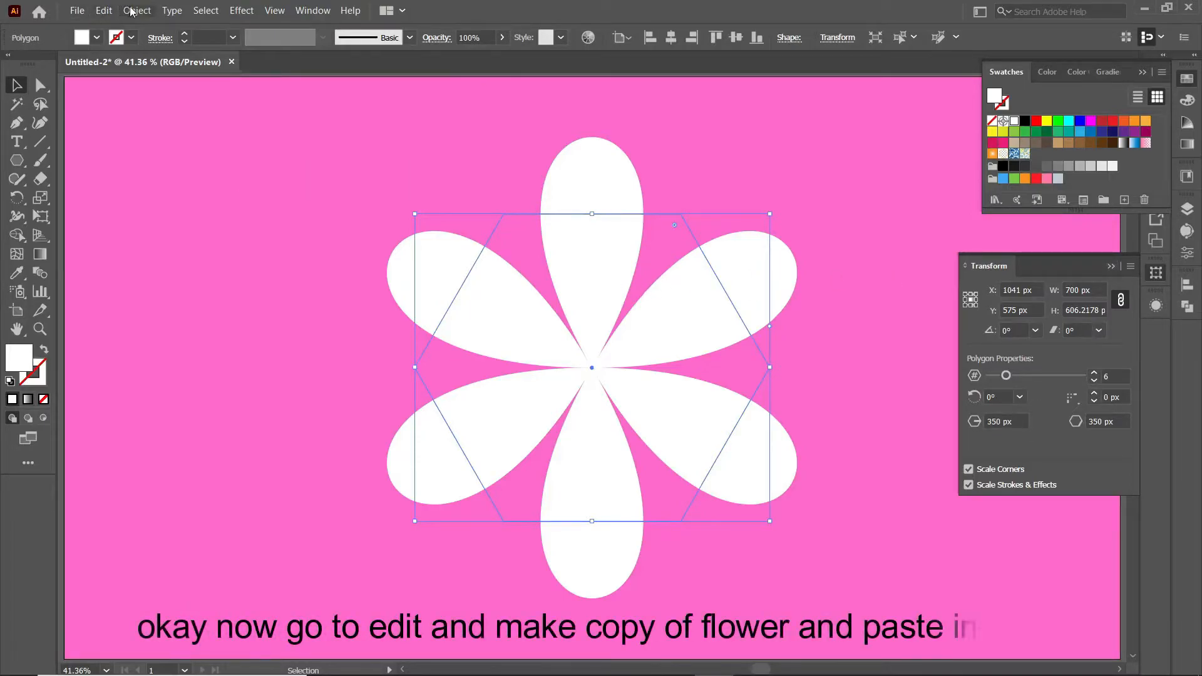
left_click(104, 10)
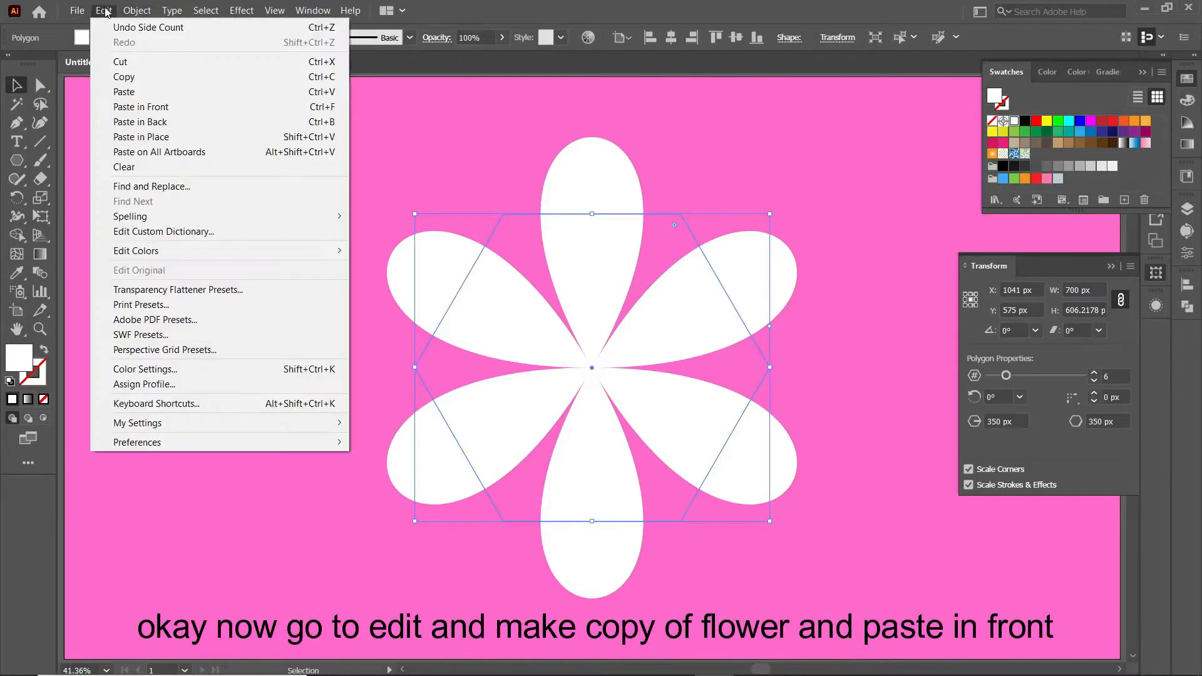
left_click(124, 76)
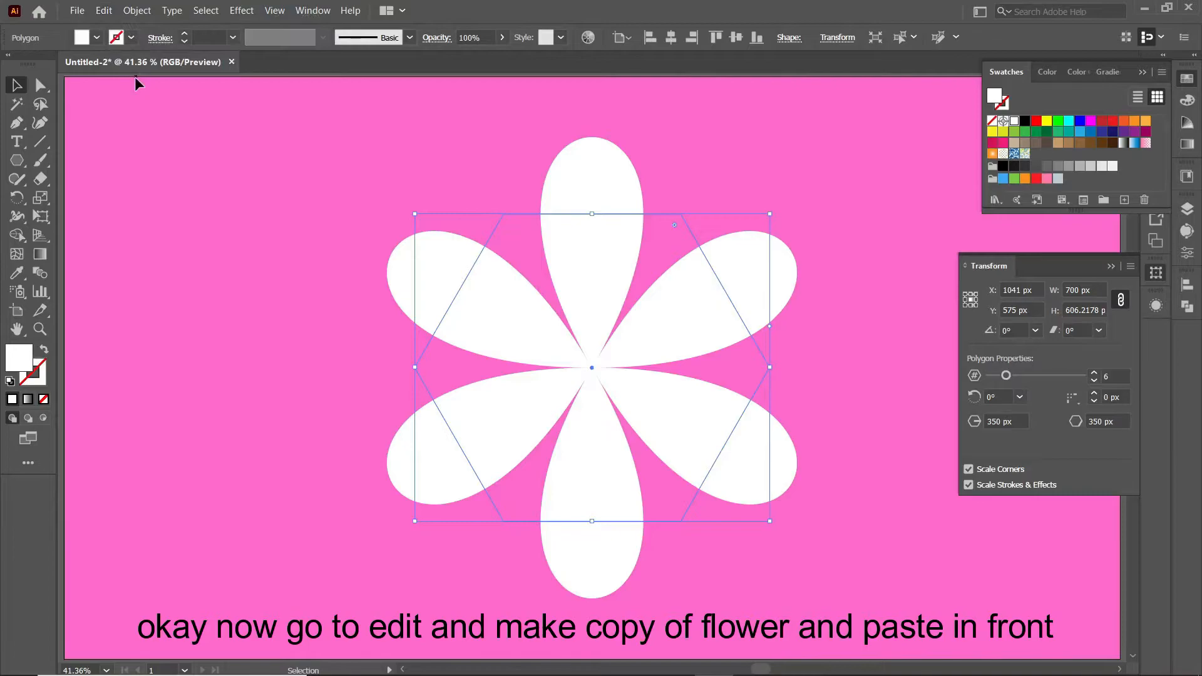
left_click(104, 11)
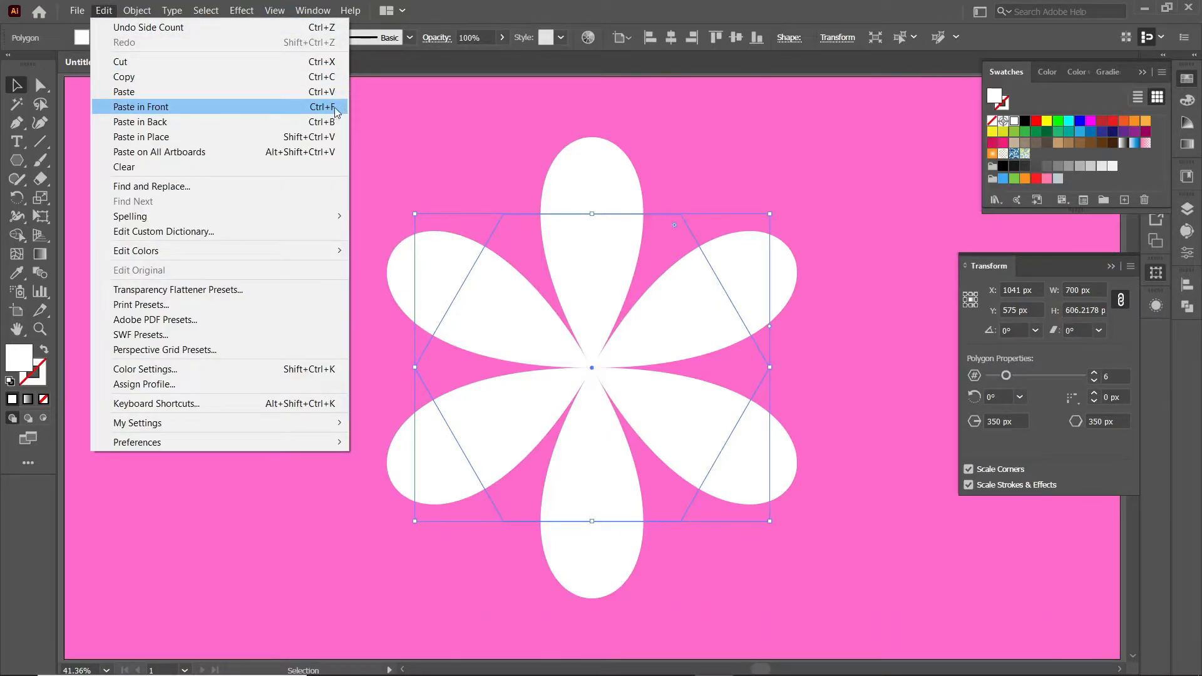
left_click(317, 108)
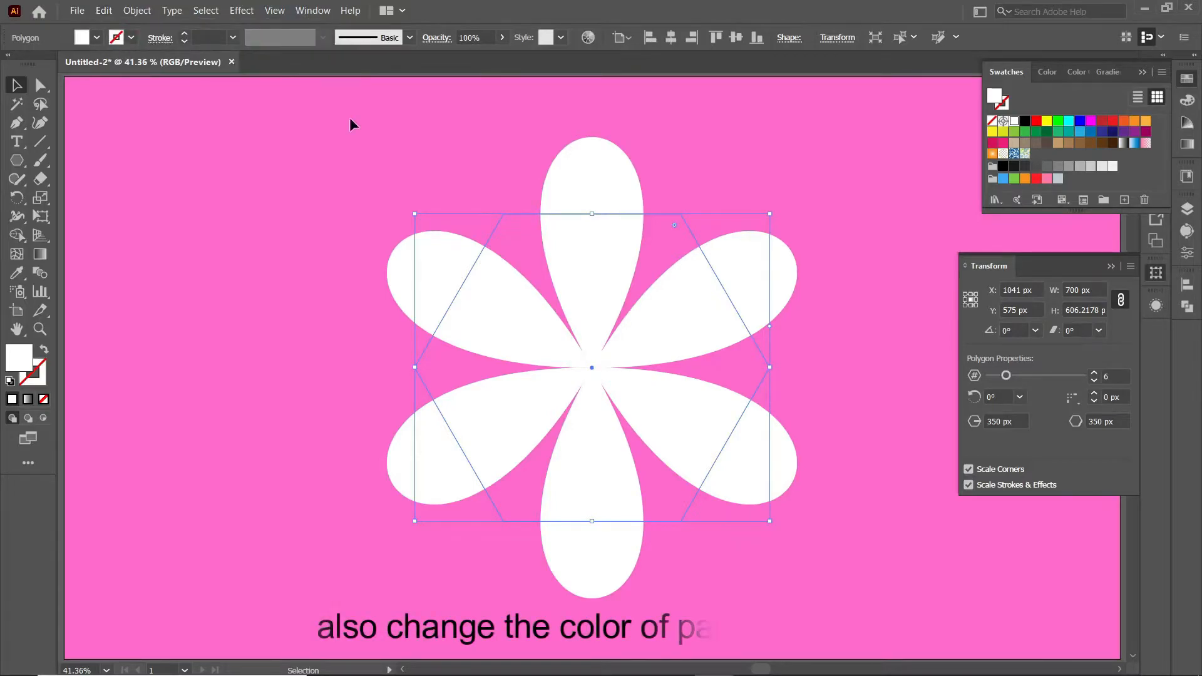
Recolour the front flower by sampling the pink background with the Eyedropper and applying a slightly darker pink shade from the colour guide
left_click(1047, 78)
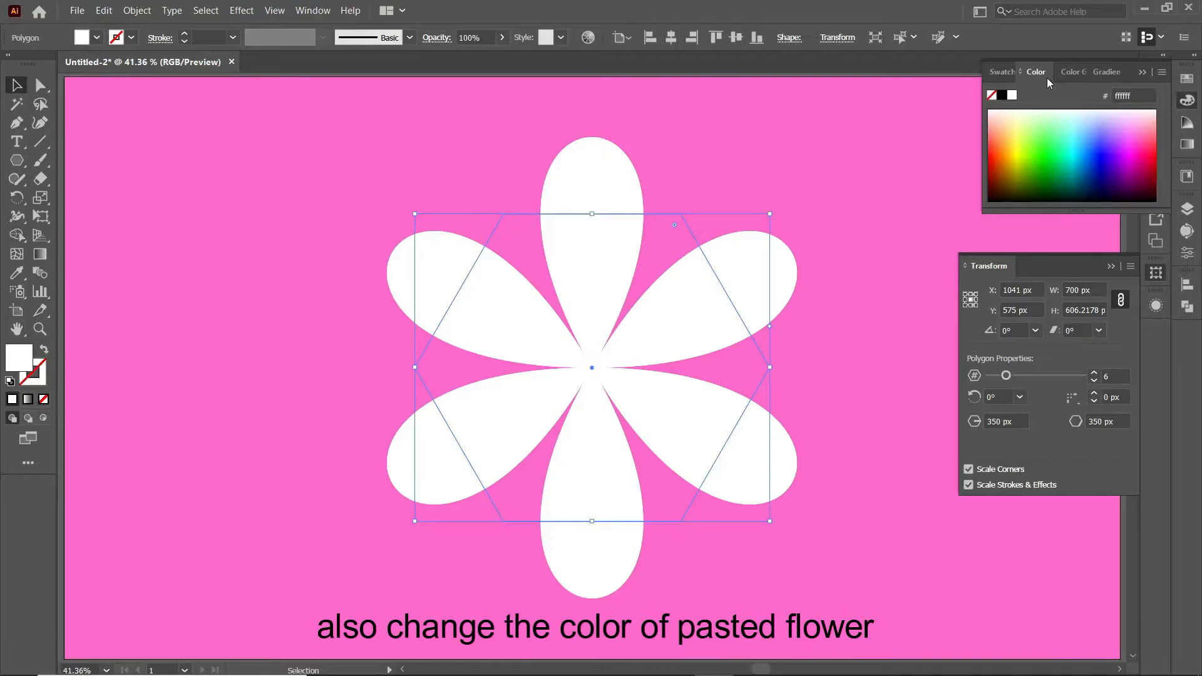
left_click(1065, 78)
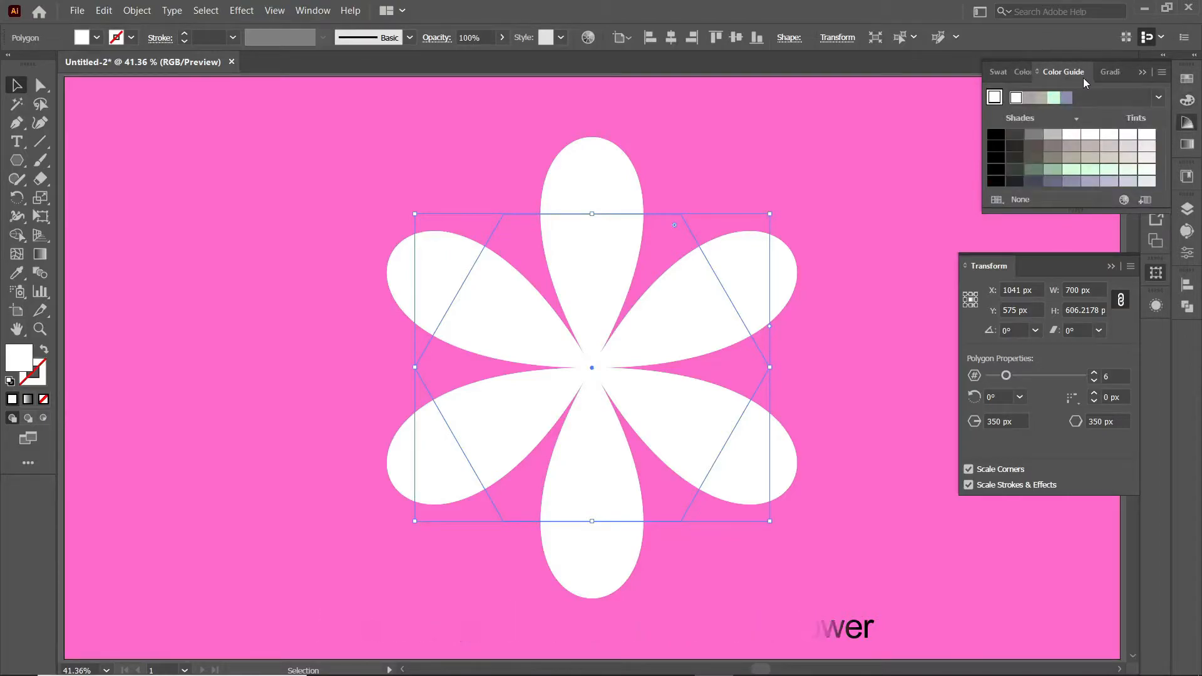
left_click(16, 273)
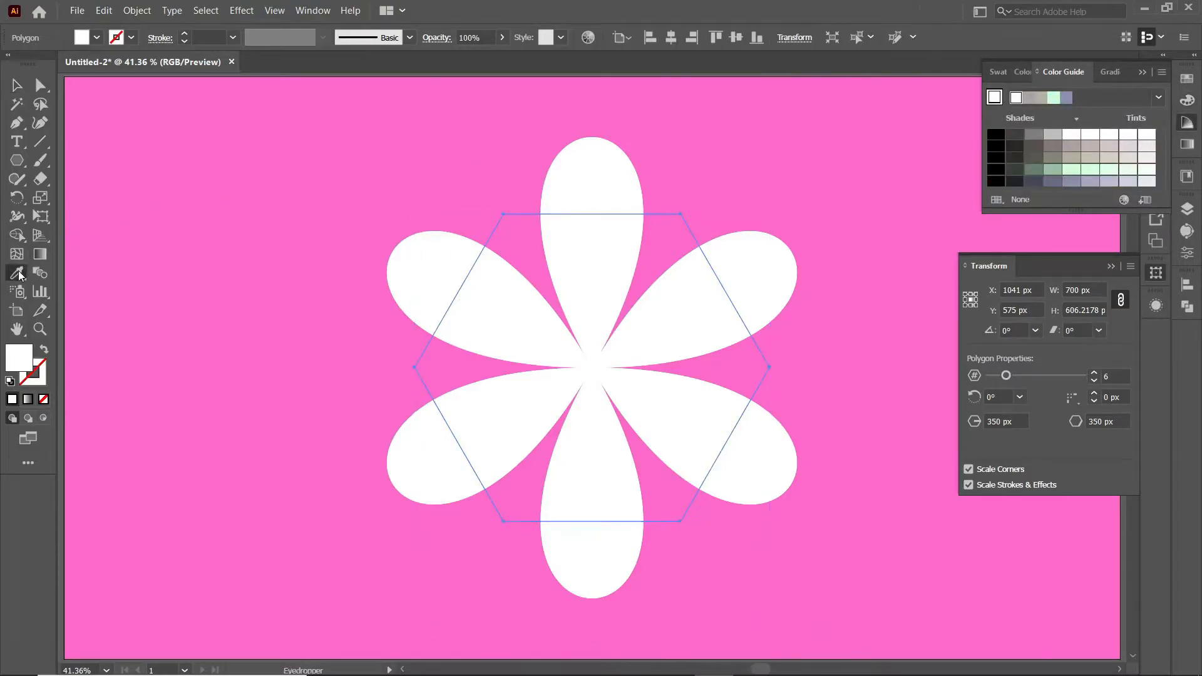
left_click(301, 202)
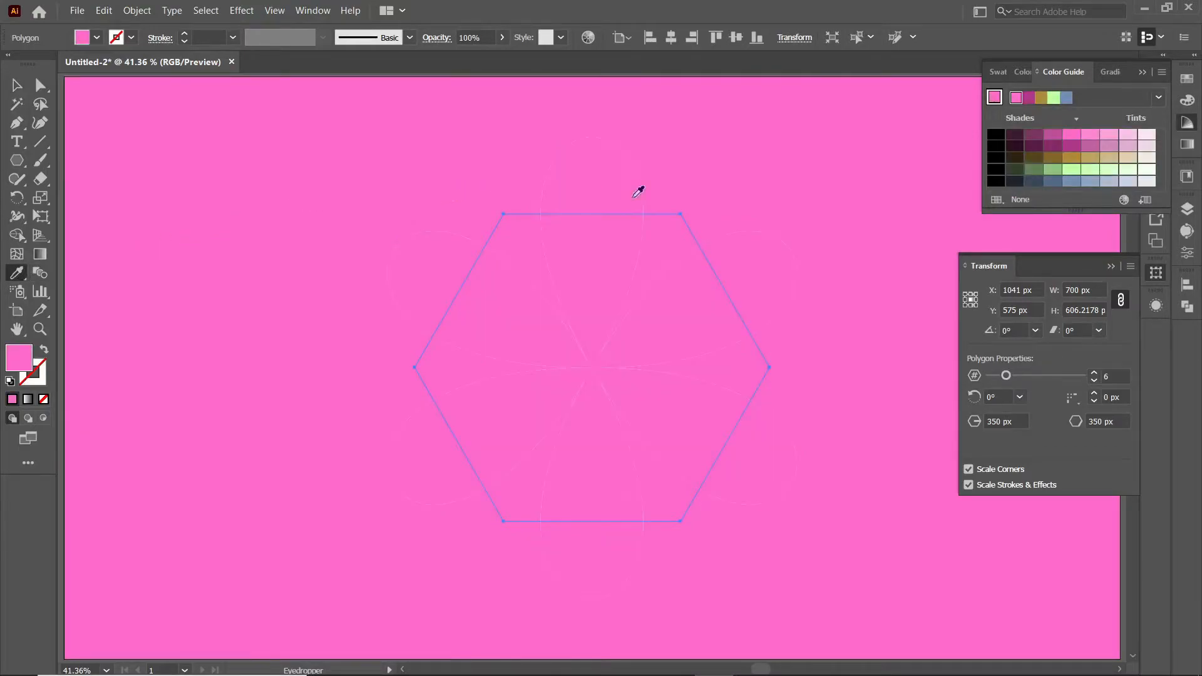
left_click(1054, 135)
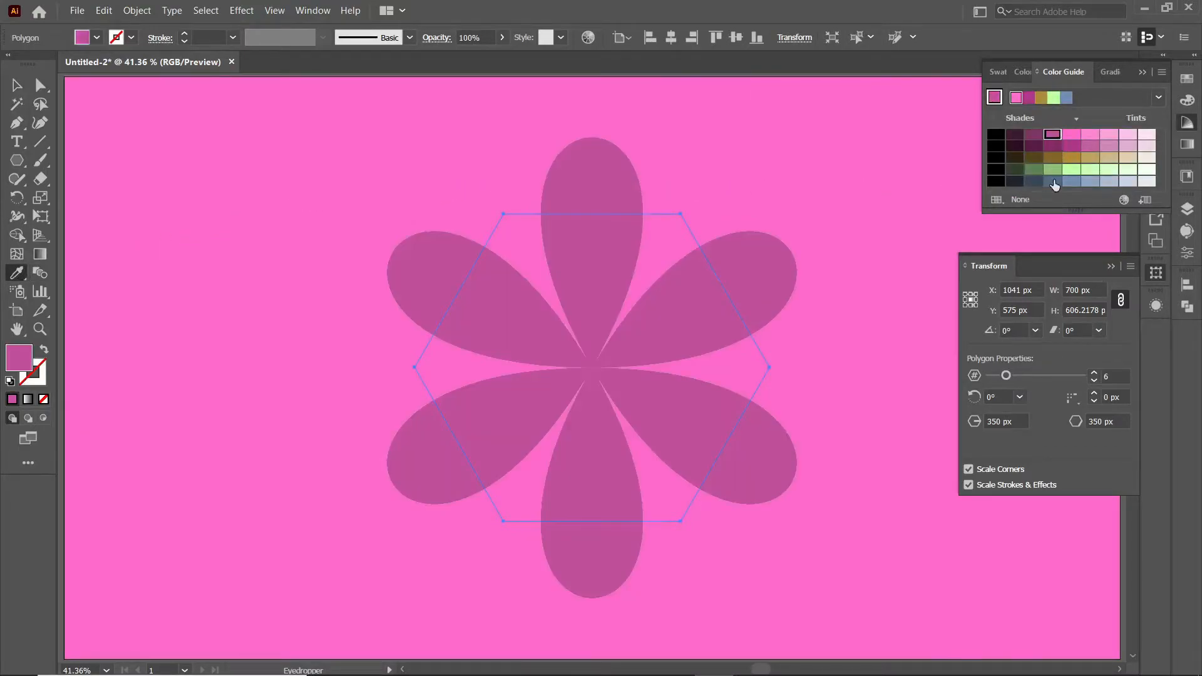
Reduce the darker pink flower's polygon radius to 184 px
left_click(1009, 420)
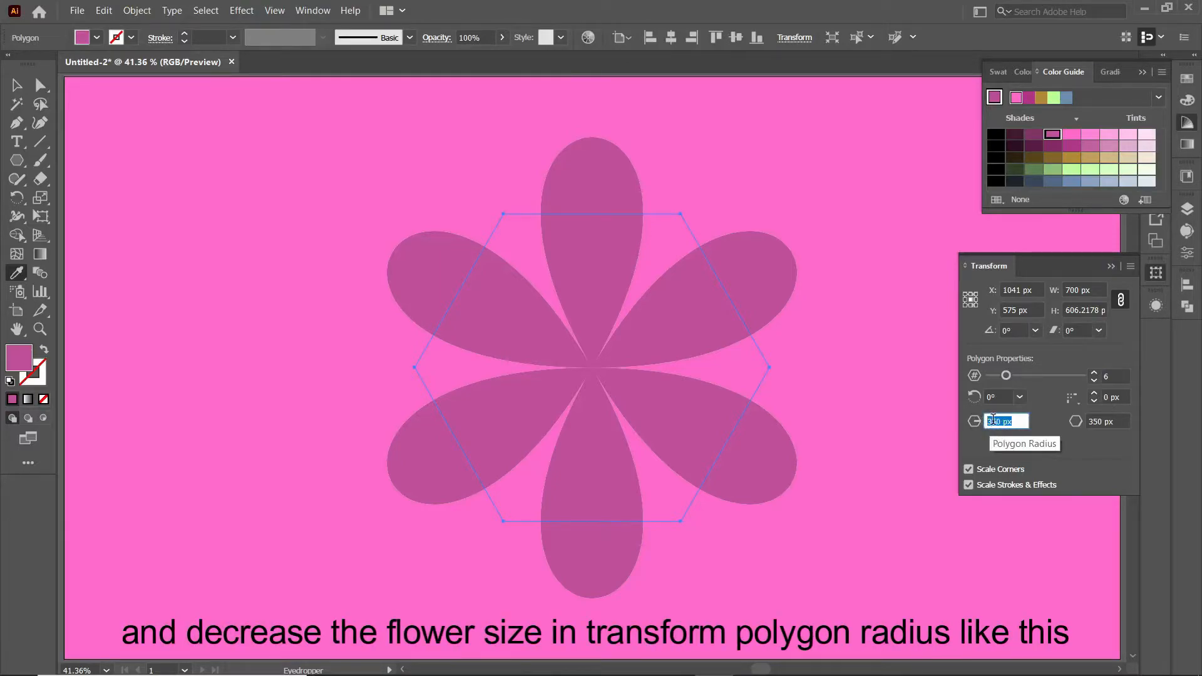
key("Down")
key("Down")
key("Down")
key("Down")
key("Down")
key("Down")
key("Down")
key("Down")
key("Down")
key("Down")
key("Down")
key("Down")
key("Down")
key("Down")
key("Down")
key("Down")
key("Down")
key("Down")
key("Down")
key("Down")
key("Down")
key("Down")
key("Down")
key("Down")
key("Down")
key("Down")
key("Down")
key("Down")
key("Down")
key("Down")
key("Down")
key("Down")
key("Down")
key("Down")
key("Down")
key("Down")
key("Down")
key("Down")
key("Down")
key("Down")
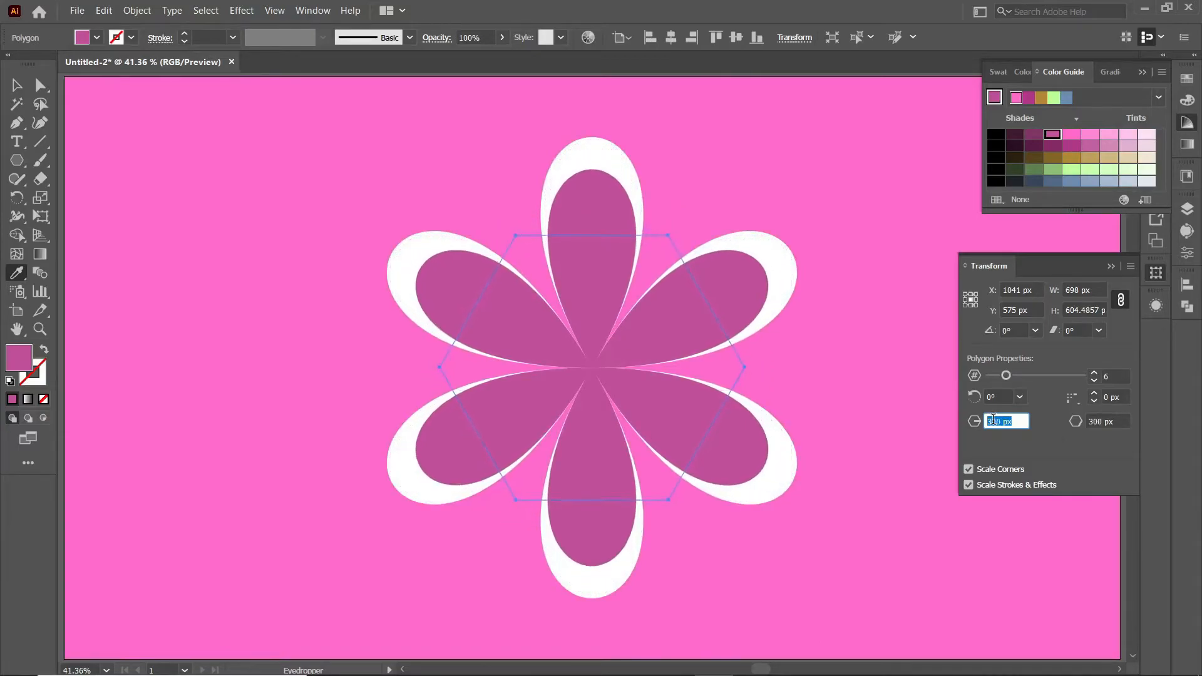
key("Down")
key("Down")
key("Down")
key("Down")
key("Down")
key("Down")
key("Down")
key("Down")
key("Down")
key("Down")
key("Down")
key("Down")
key("Down")
key("Down")
key("Down")
key("Down")
key("Down")
key("Down")
key("Down")
key("Down")
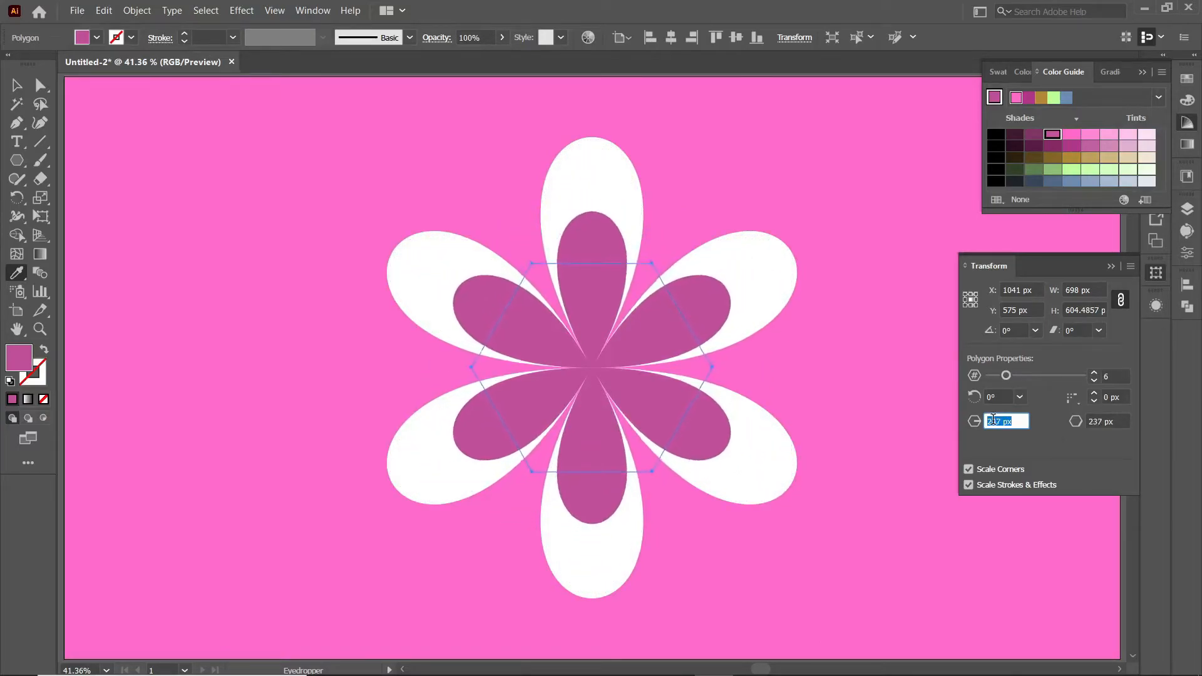
key("Down")
key("Down")
key("Down")
key("Down")
key("Down")
key("Down")
key("Down")
key("Down")
key("Down")
key("Down")
key("Down")
key("Down")
key("Down")
key("Down")
key("Down")
key("Down")
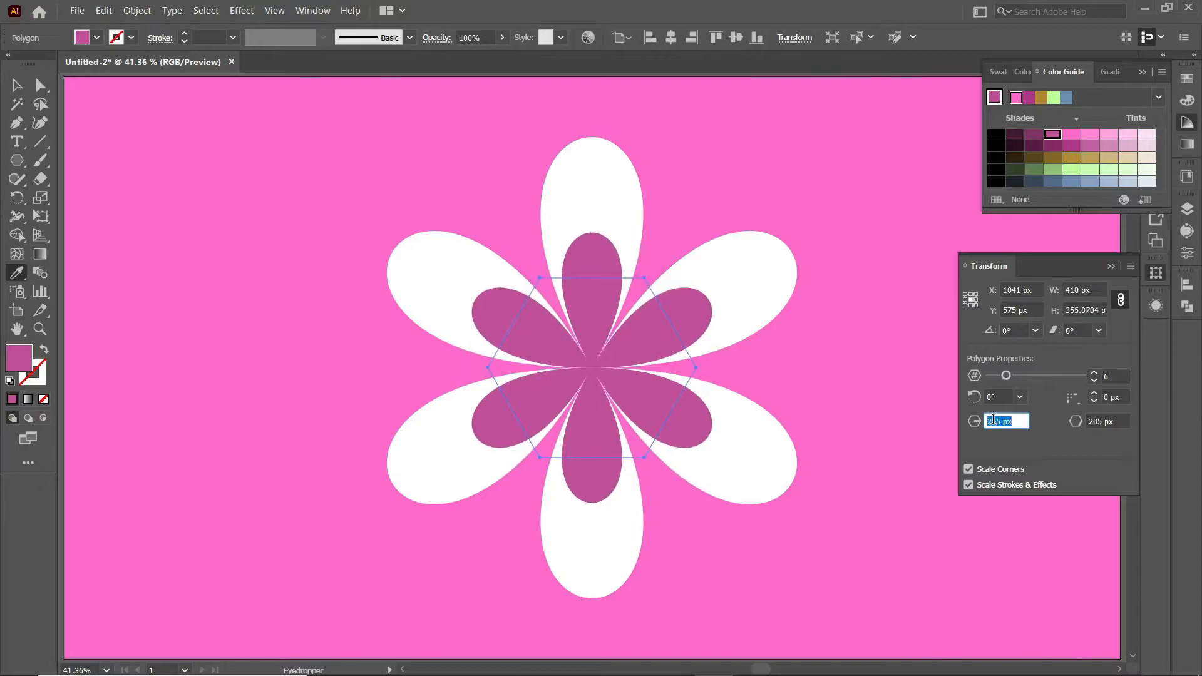
key("Down")
key("Down")
key("Down")
key("Down")
key("Down")
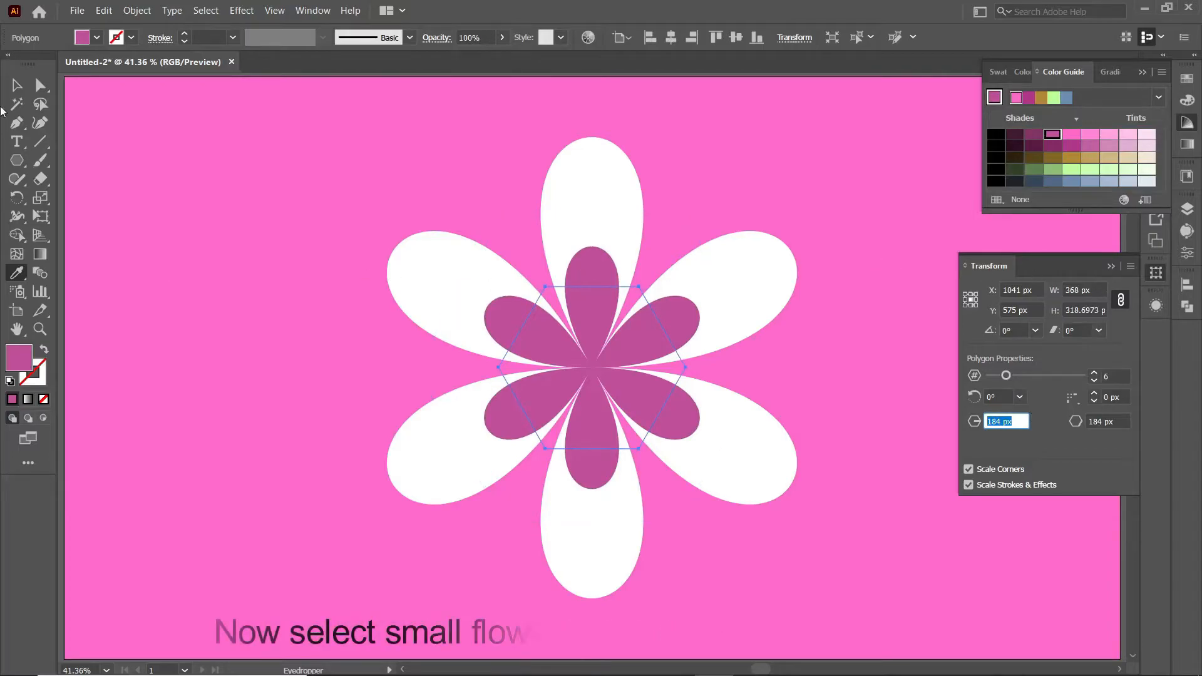
Copy the small dark pink flower and paste the duplicate in front of it
left_click(17, 86)
left_click(251, 254)
left_click(600, 399)
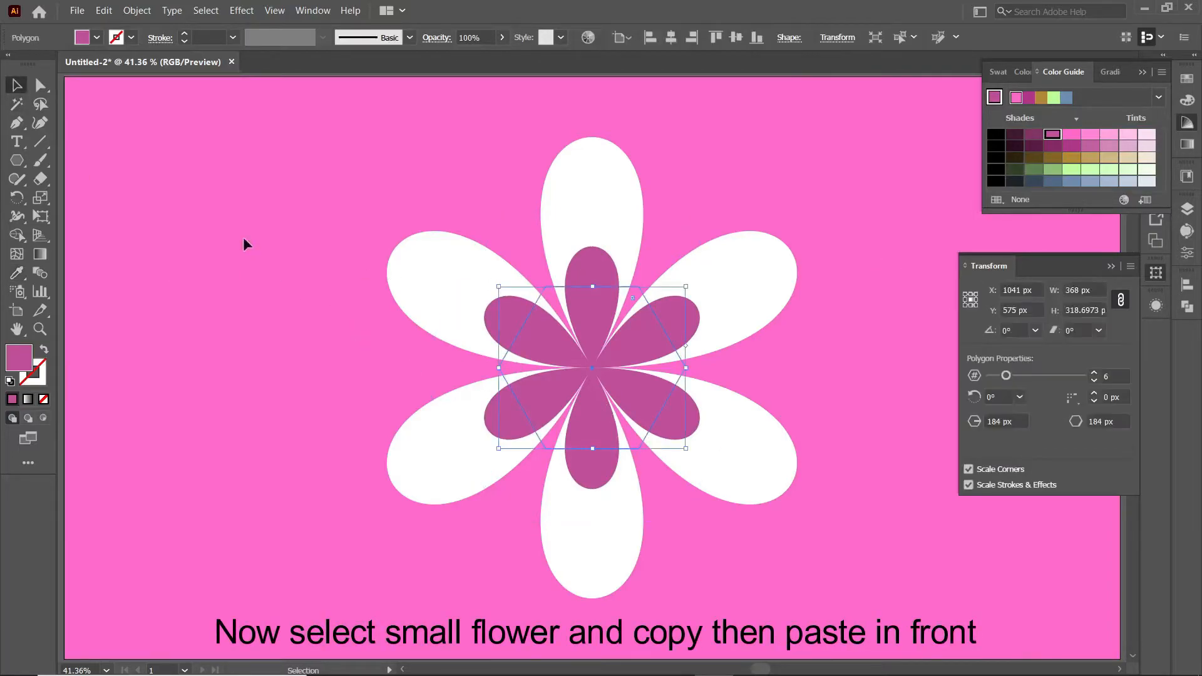
left_click(105, 11)
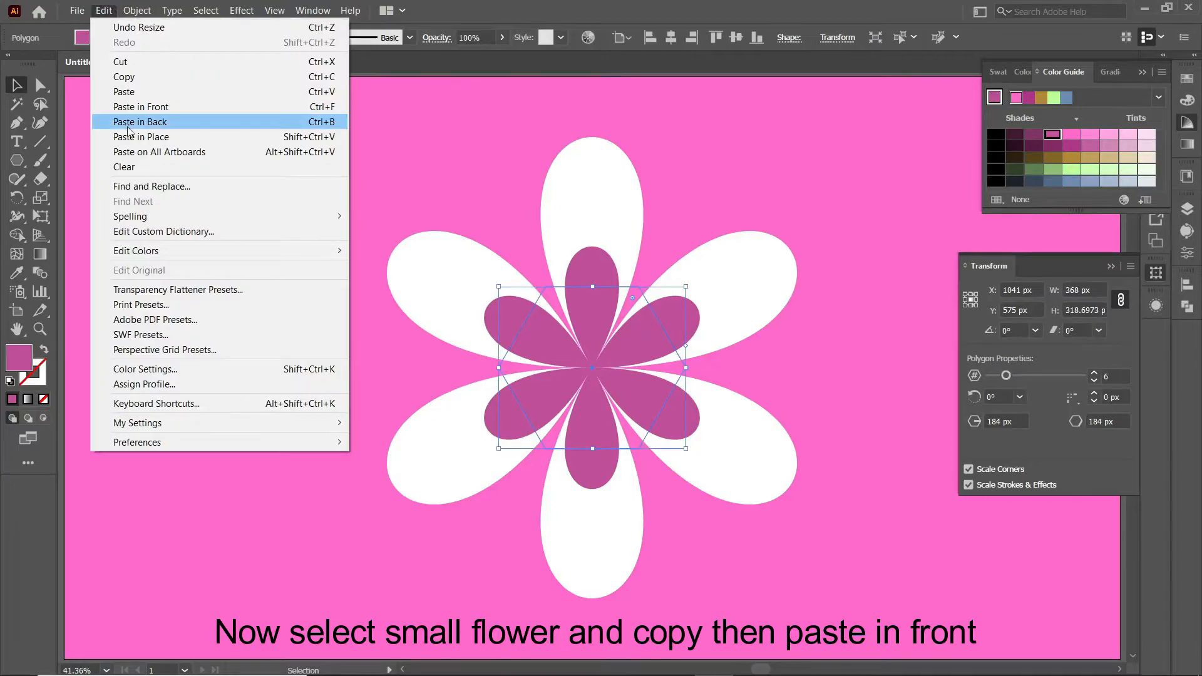
left_click(145, 79)
left_click(104, 12)
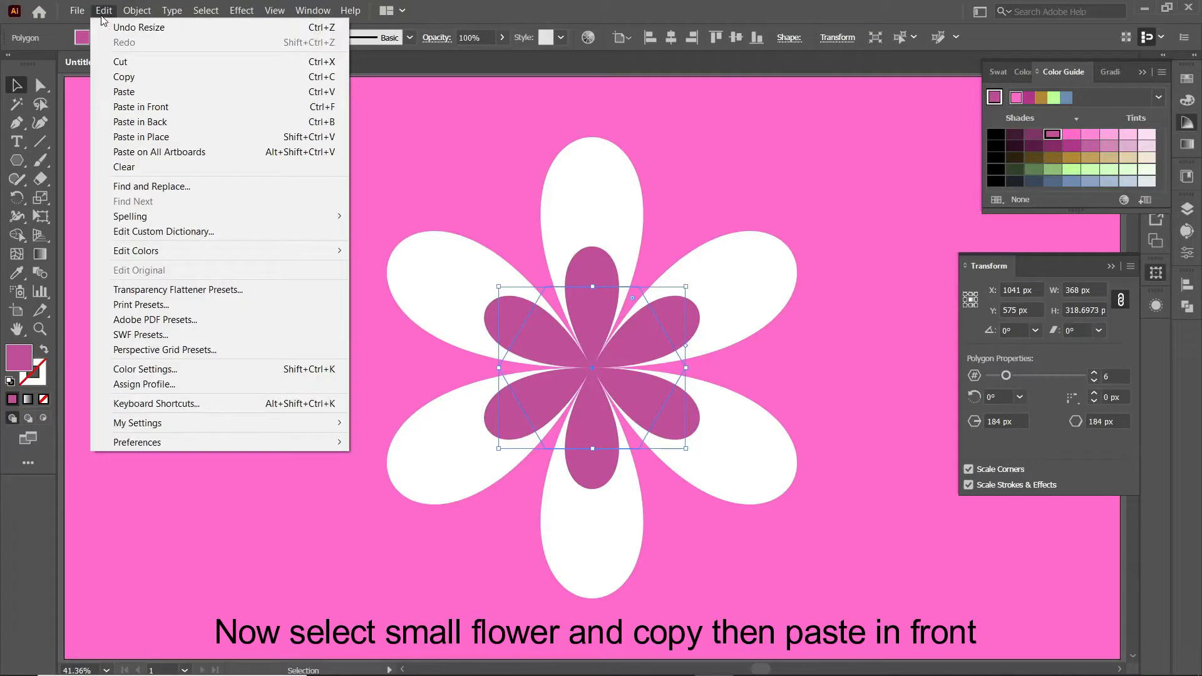
left_click(144, 111)
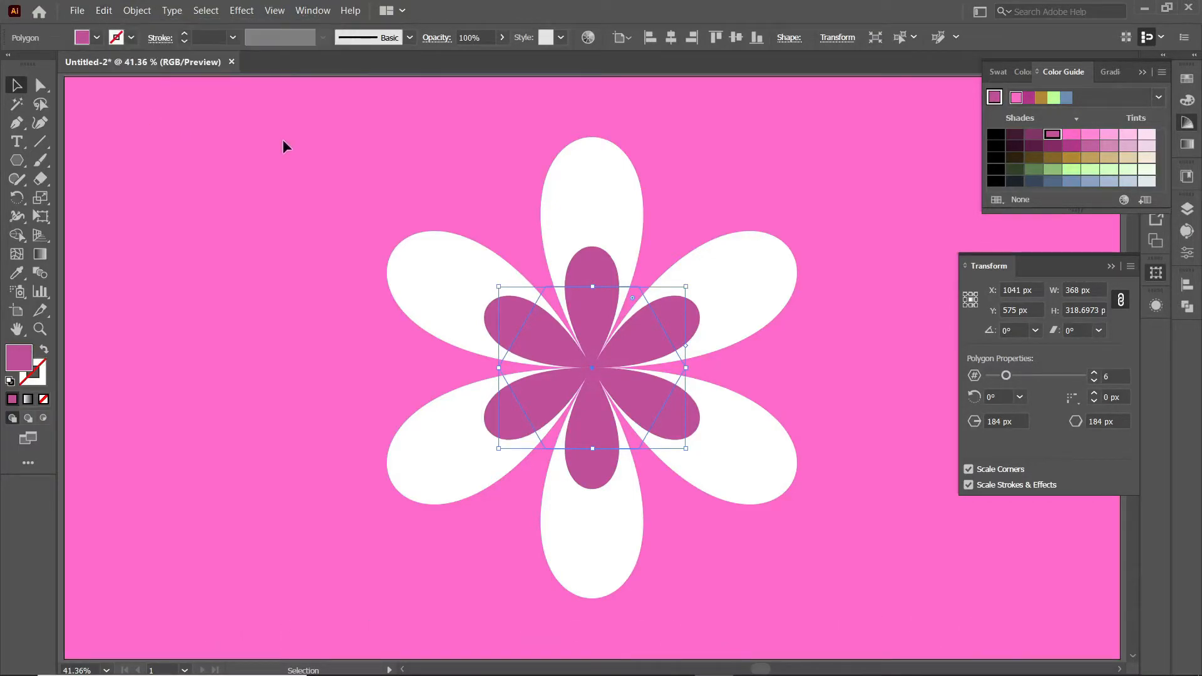
Fill the newly pasted small flower with a darker plum shade of the pink from the colour guide
left_click(1036, 137)
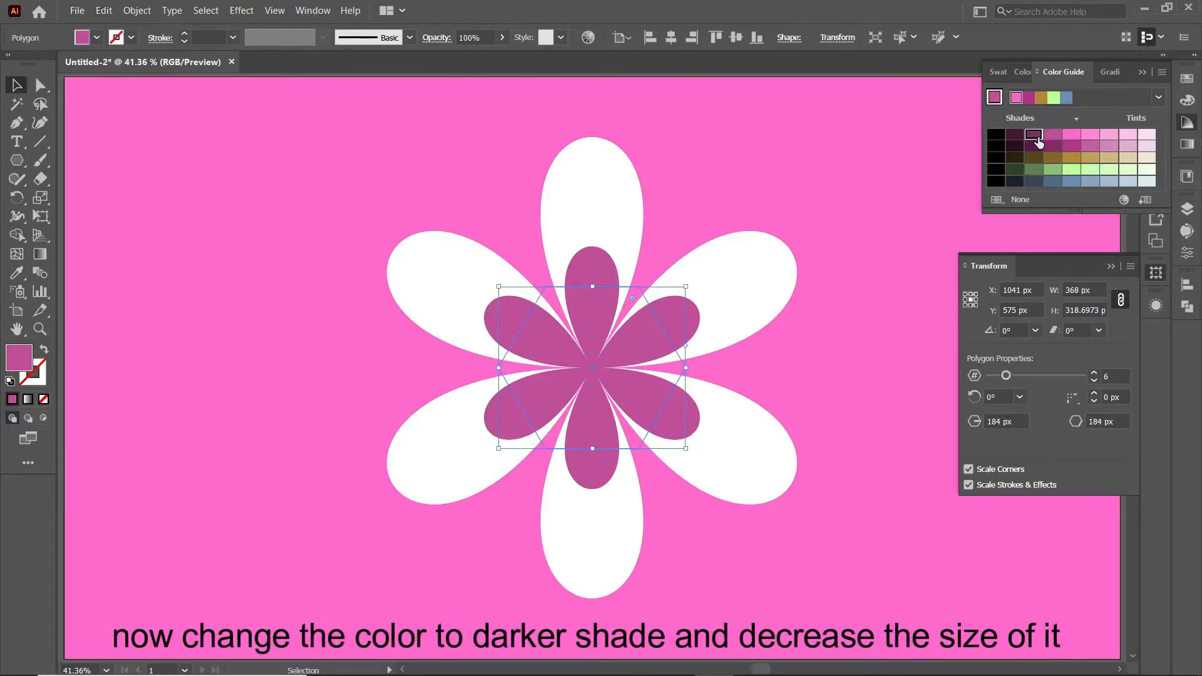
left_click(1046, 137)
left_click(1037, 138)
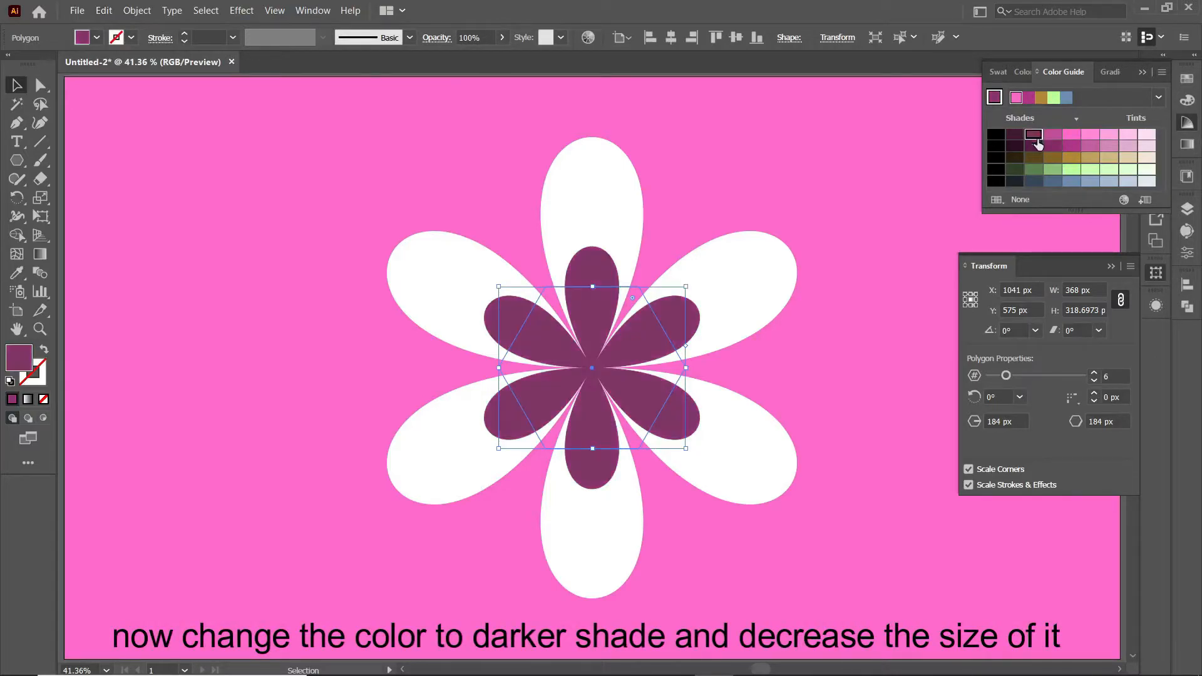
Reduce the plum flower's polygon radius to 80 px and deselect it
double_click(1006, 421)
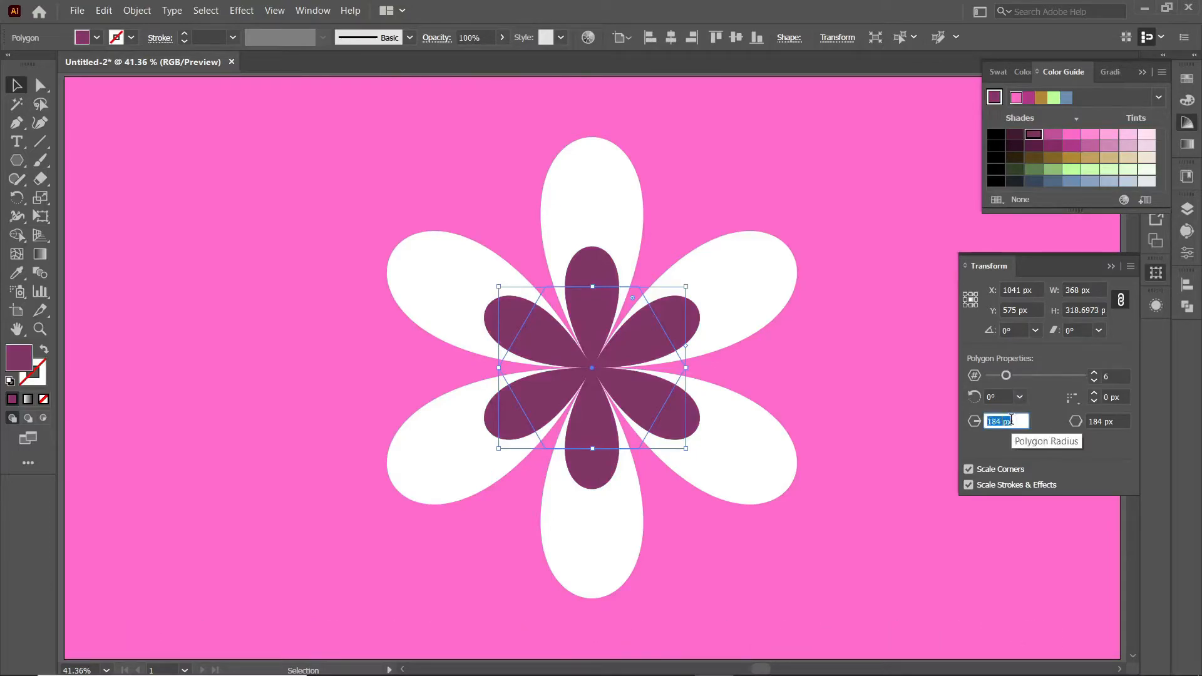
key("Down")
key("Down")
key("Down")
key("Down")
key("Down")
key("Down")
key("Down")
key("Down")
key("Down")
key("Down")
key("Down")
key("Down")
key("Down")
key("Down")
key("Down")
key("Down")
key("Down")
key("Down")
key("Down")
key("Down")
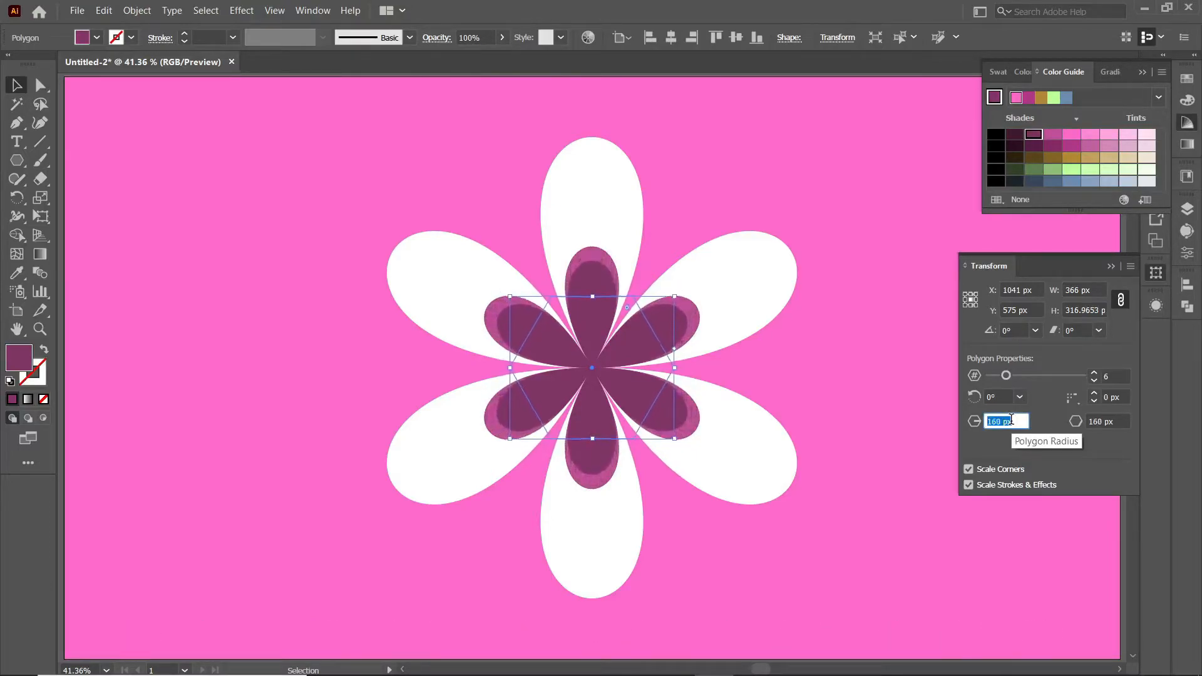
key("Down")
key("Down")
key("Down")
key("Down")
key("Down")
key("Down")
key("Down")
key("Down")
key("Down")
key("Down")
key("Down")
key("Down")
key("Down")
key("Down")
key("Down")
key("Down")
key("Down")
key("Down")
key("Down")
key("Down")
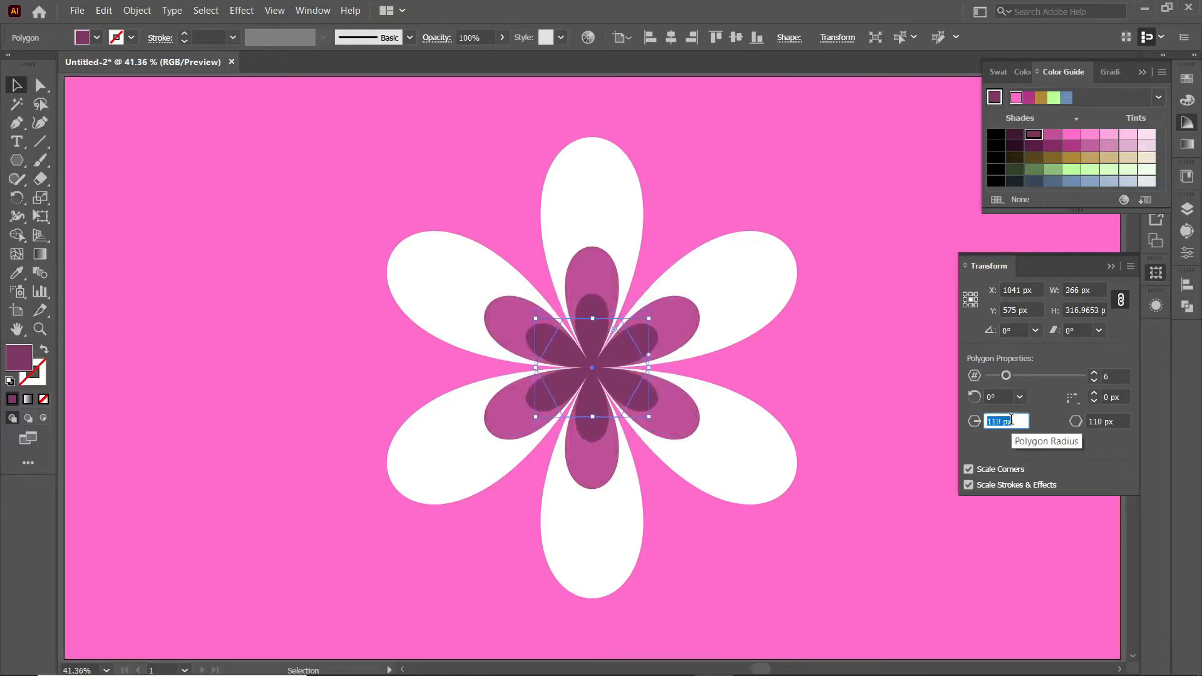
key("Down")
key("Down")
key("Down")
key("Down")
key("Down")
key("Down")
key("Down")
key("Down")
key("Down")
key("Down")
key("Down")
key("Down")
key("Down")
key("Down")
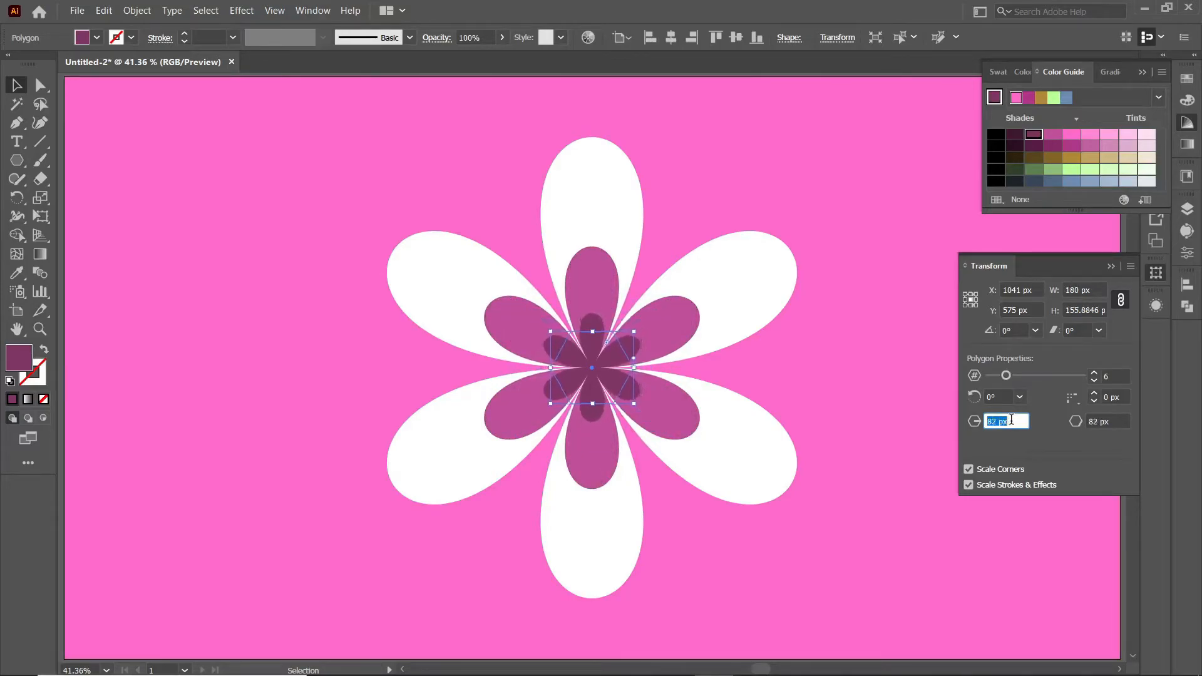
key("Down")
key("Down")
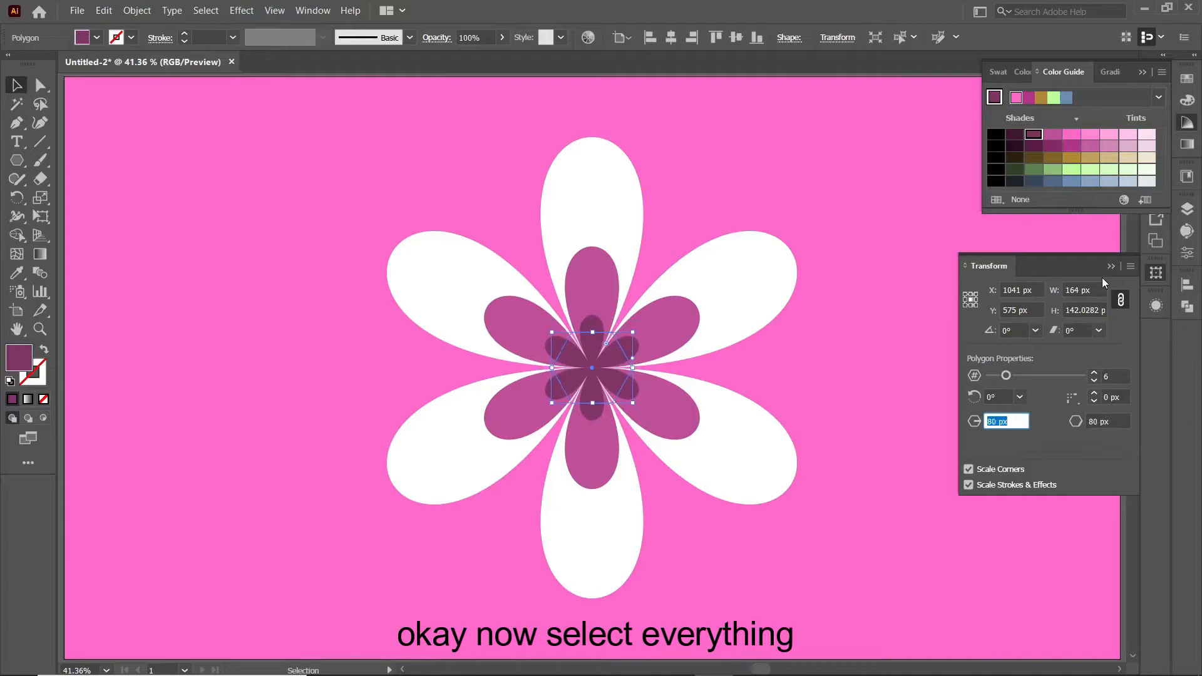
left_click(370, 290)
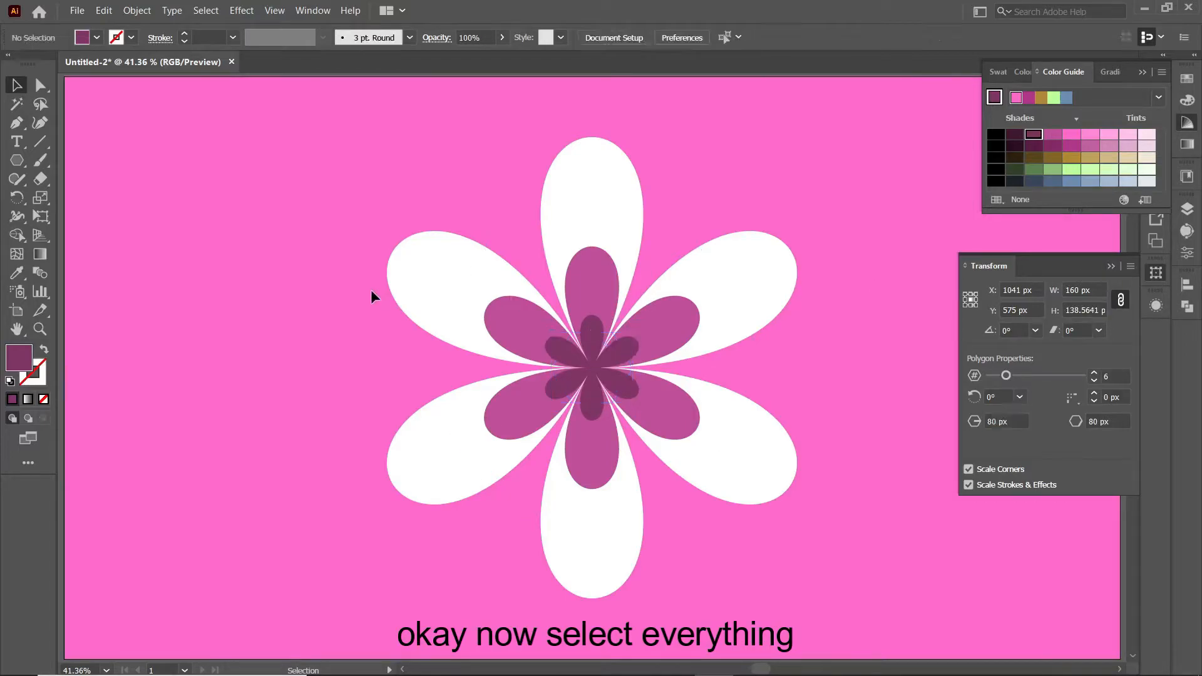
Select all three flower shapes and inspect their hexagon paths in outline mode before returning to preview
key("ctrl+a")
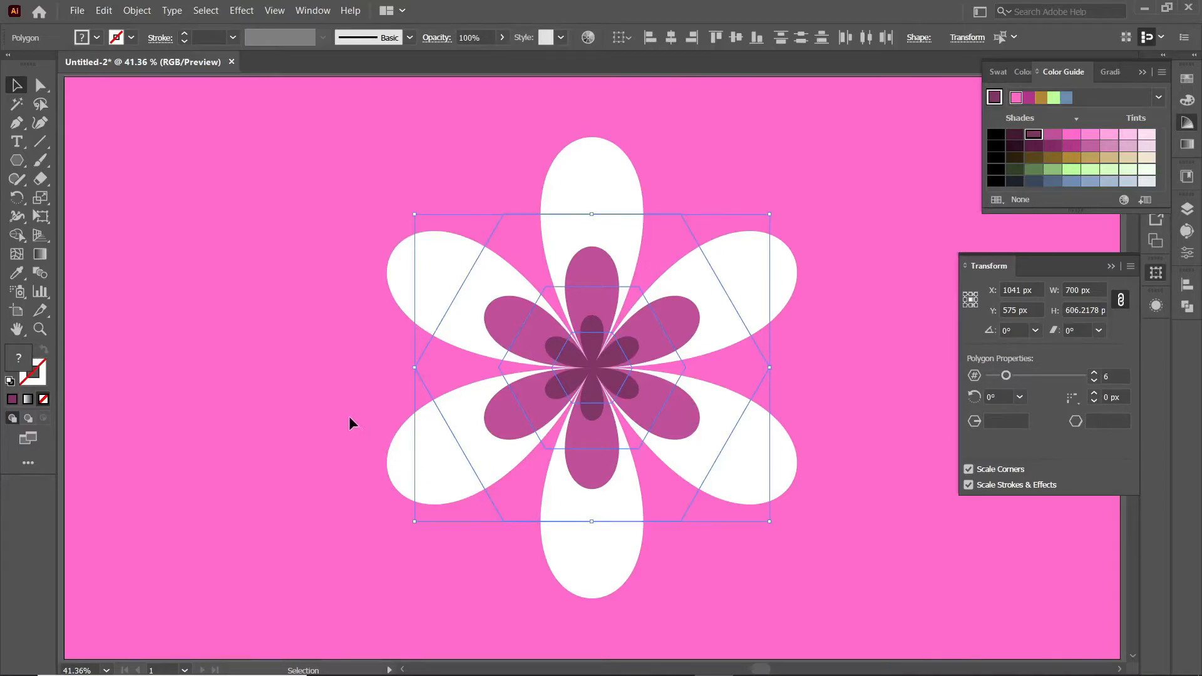
key("a")
key("ctrl+y")
key("v")
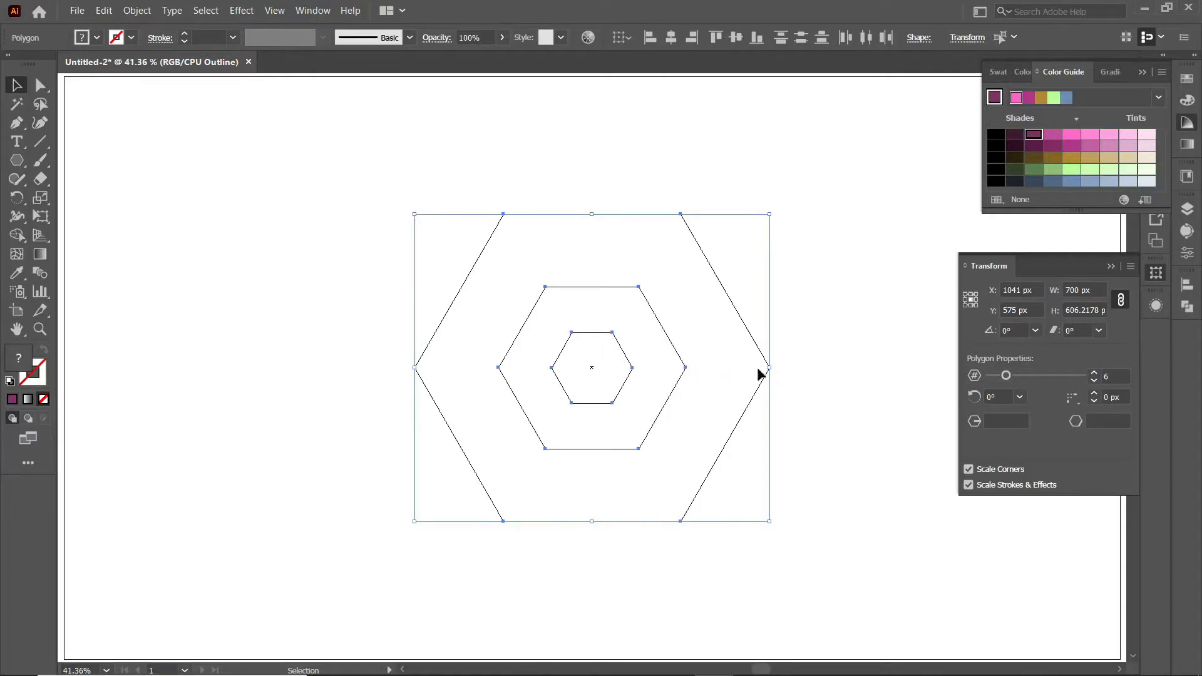
key("a")
key("ctrl+y")
key("v")
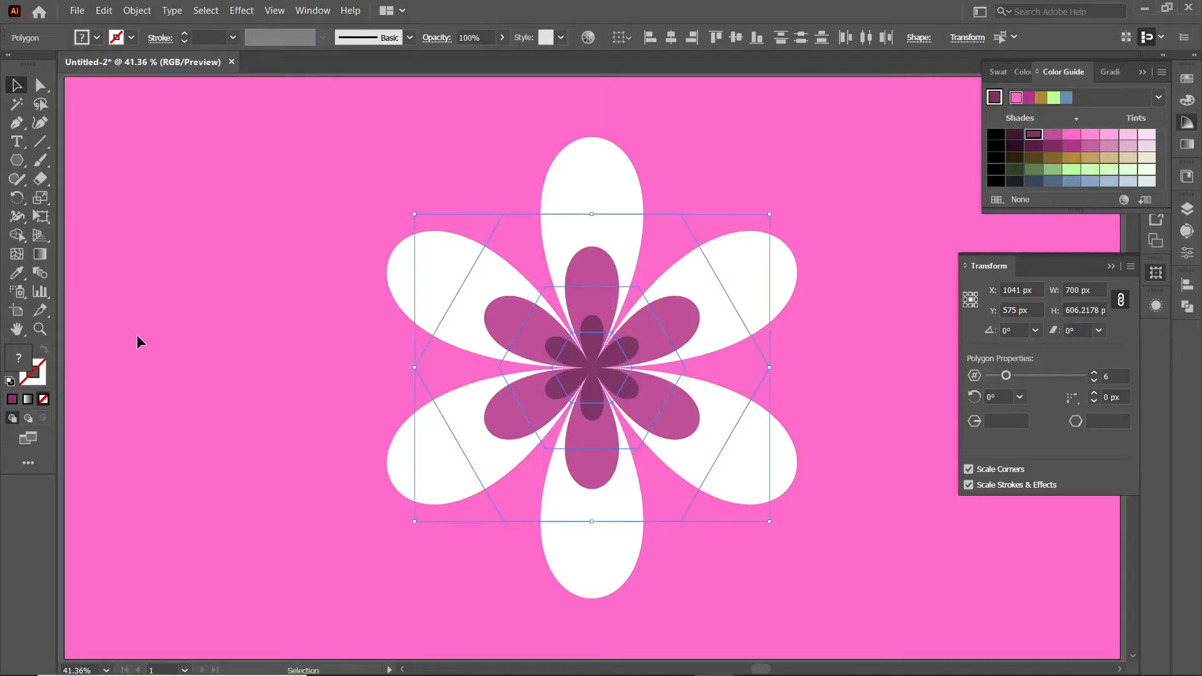
Make a blend from the three selected flower shapes and deselect it
left_click(137, 10)
mouse_move(225, 396)
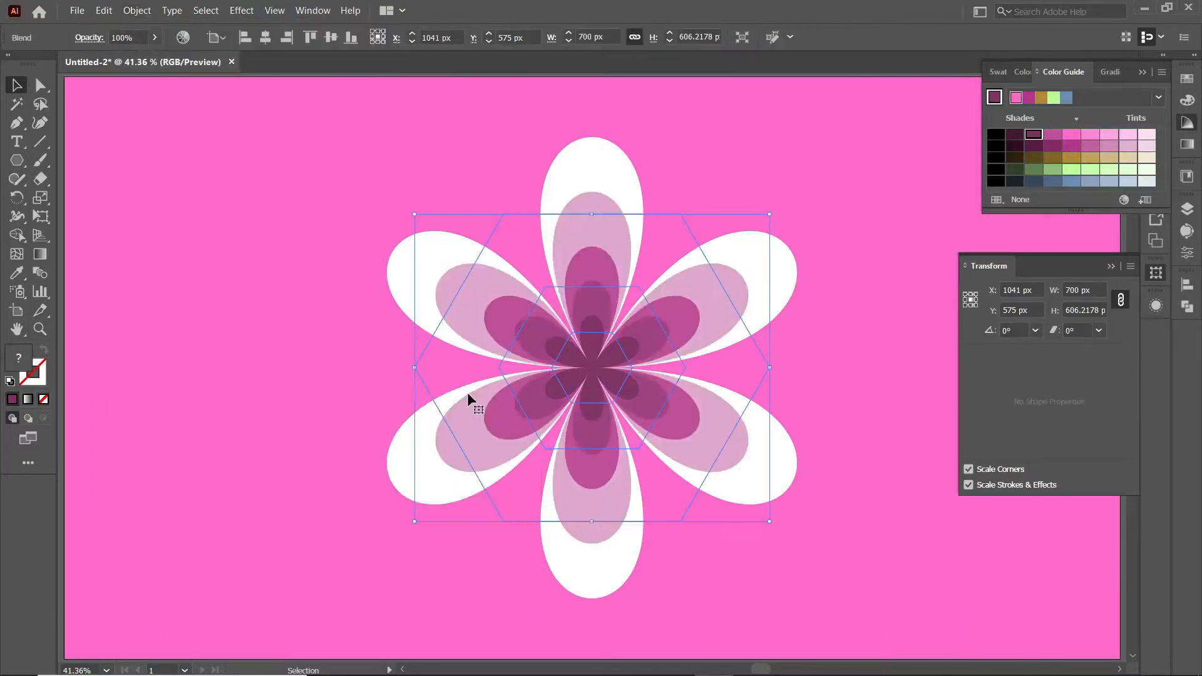
left_click(344, 407)
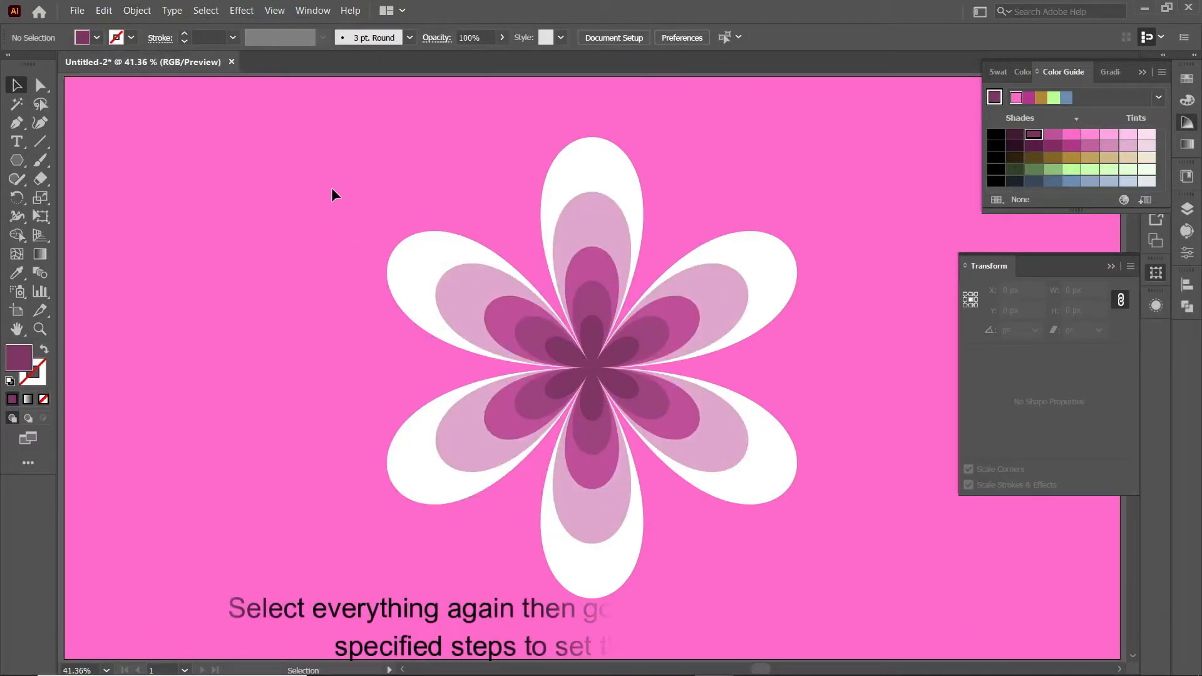
Set the flower blend's spacing to Specified Steps with 30 steps and deselect it
left_click_drag(332, 190, 828, 575)
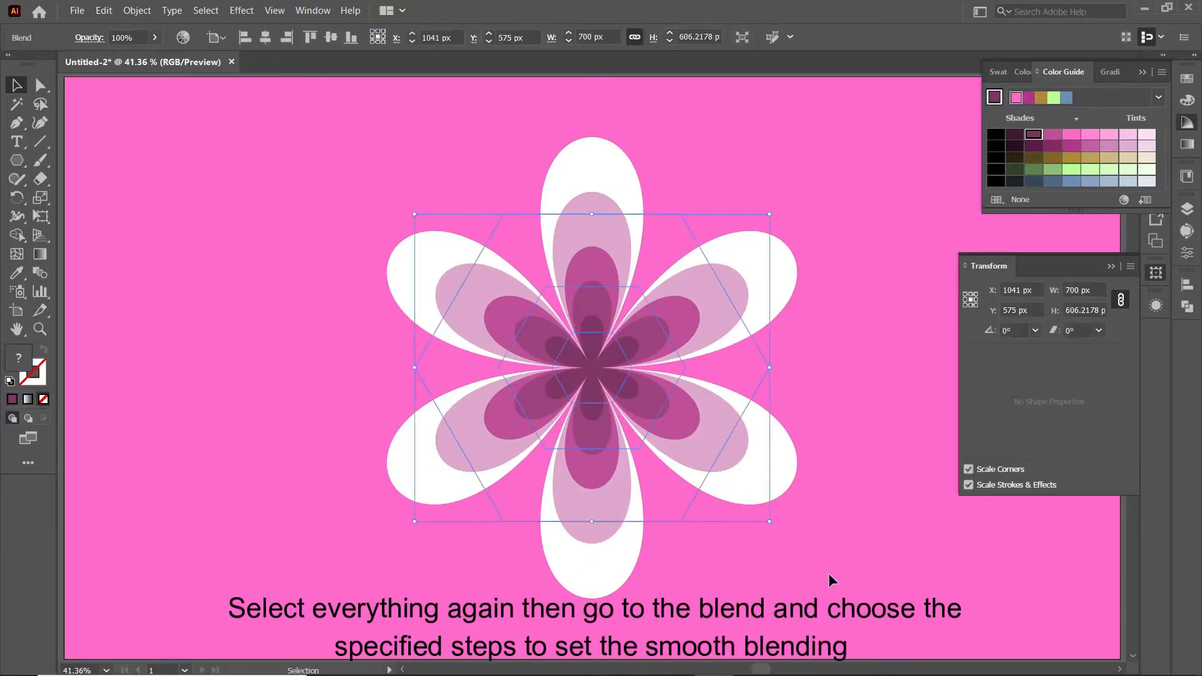
double_click(36, 274)
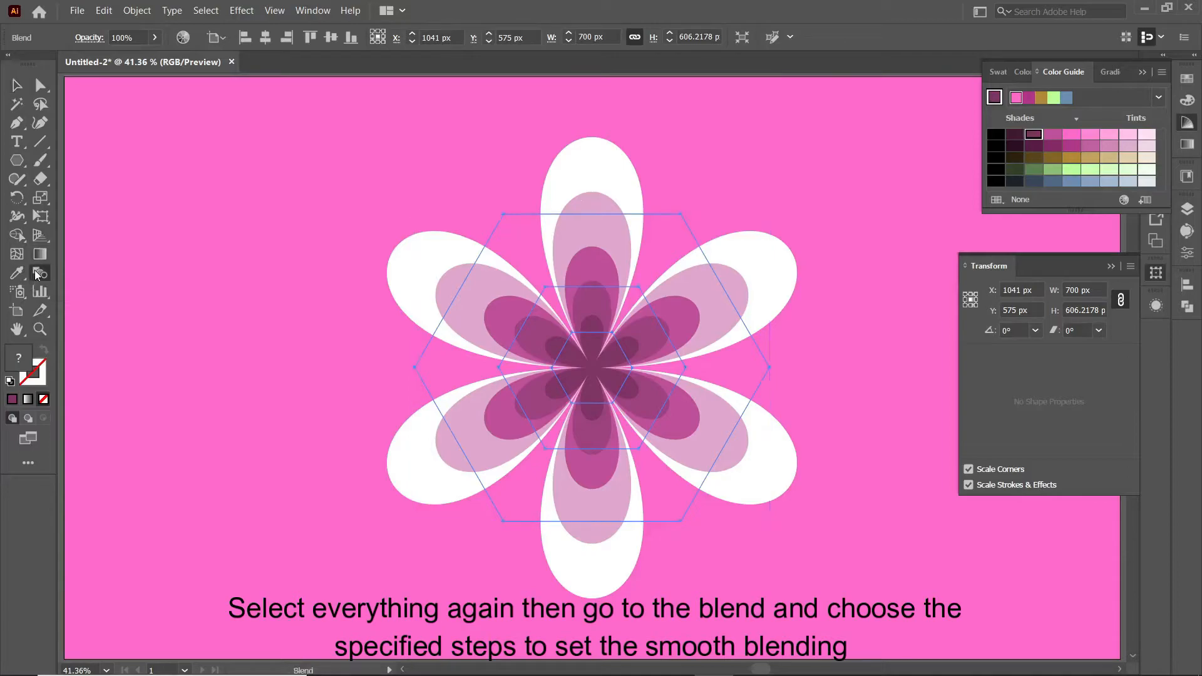
left_click(809, 124)
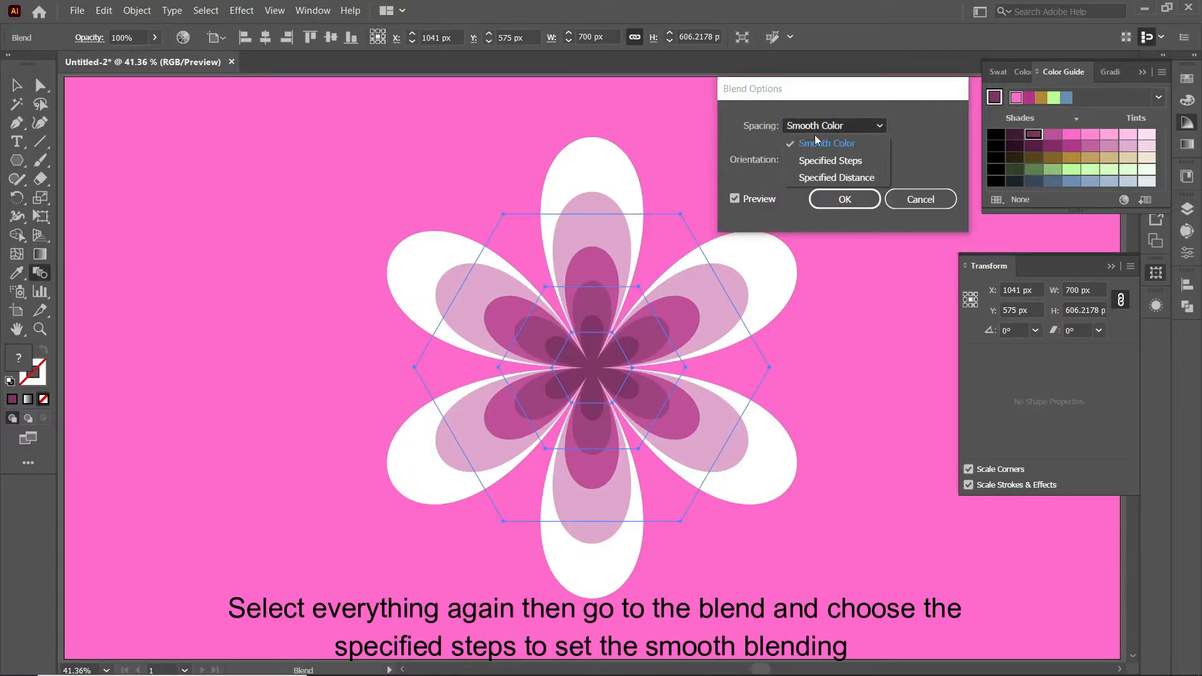
left_click(817, 159)
key("BackSpace")
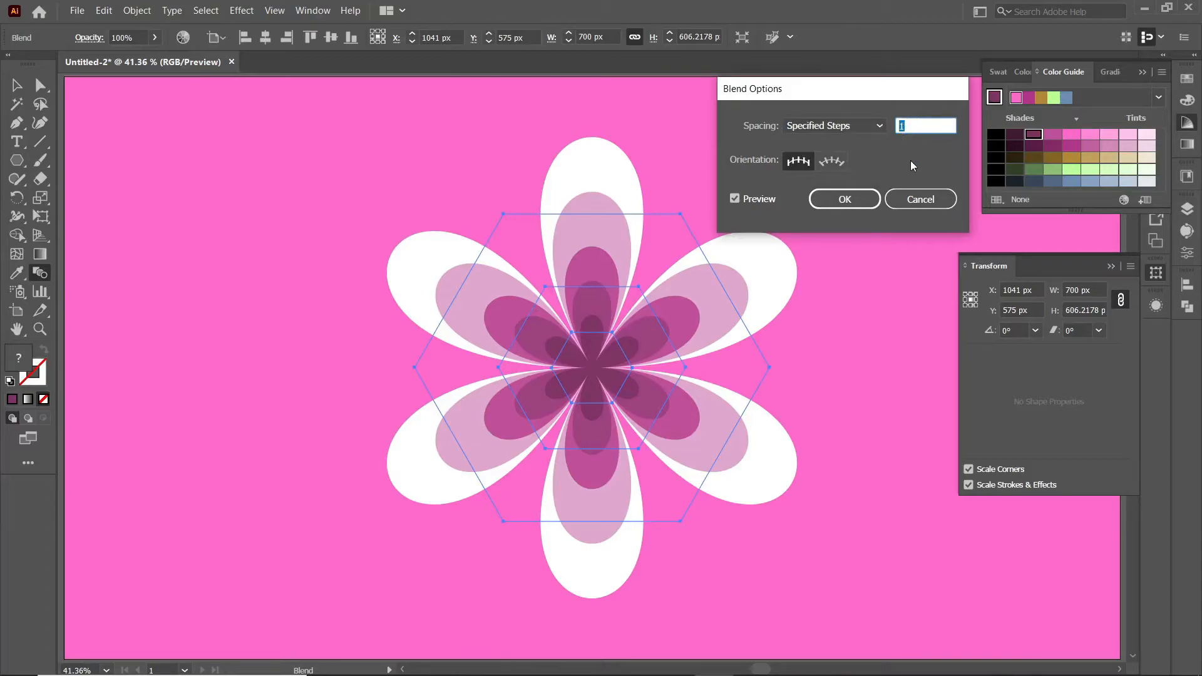
type("30")
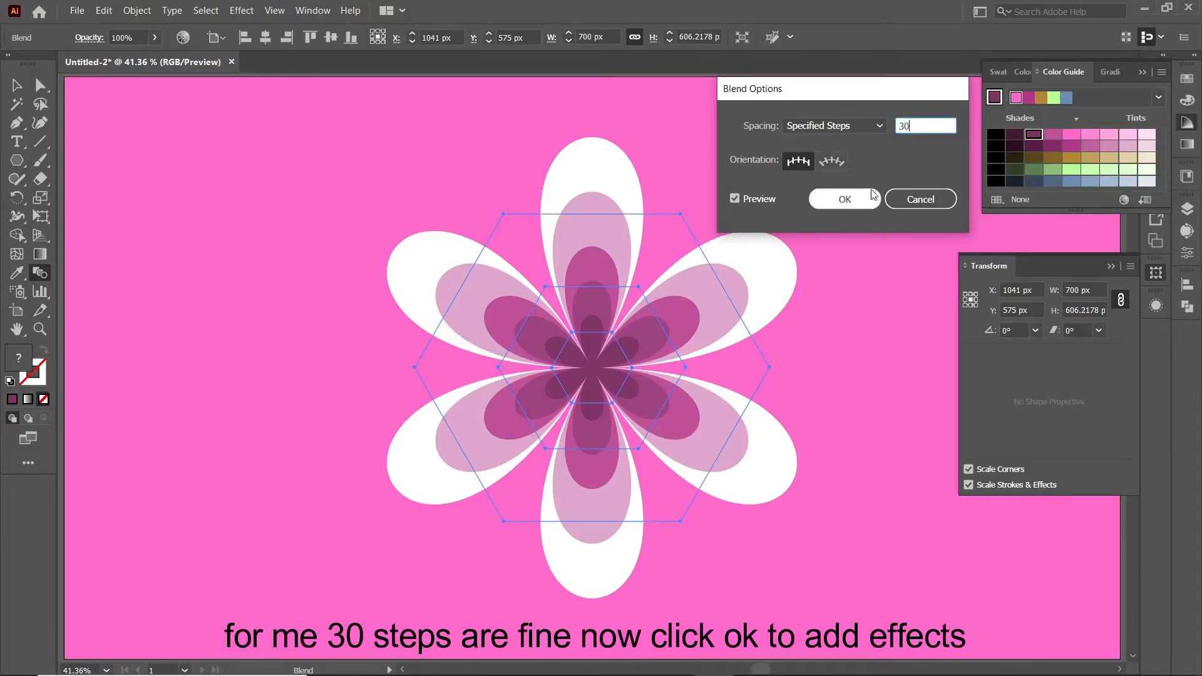
left_click(847, 199)
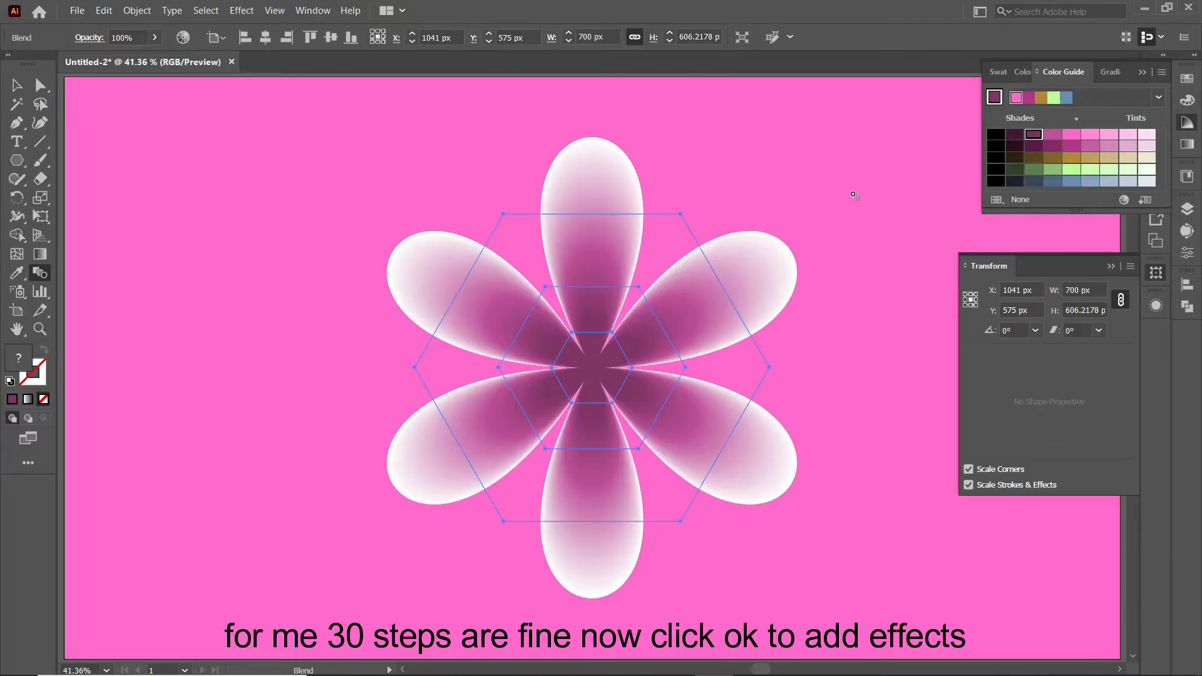
left_click(16, 84)
left_click(380, 259)
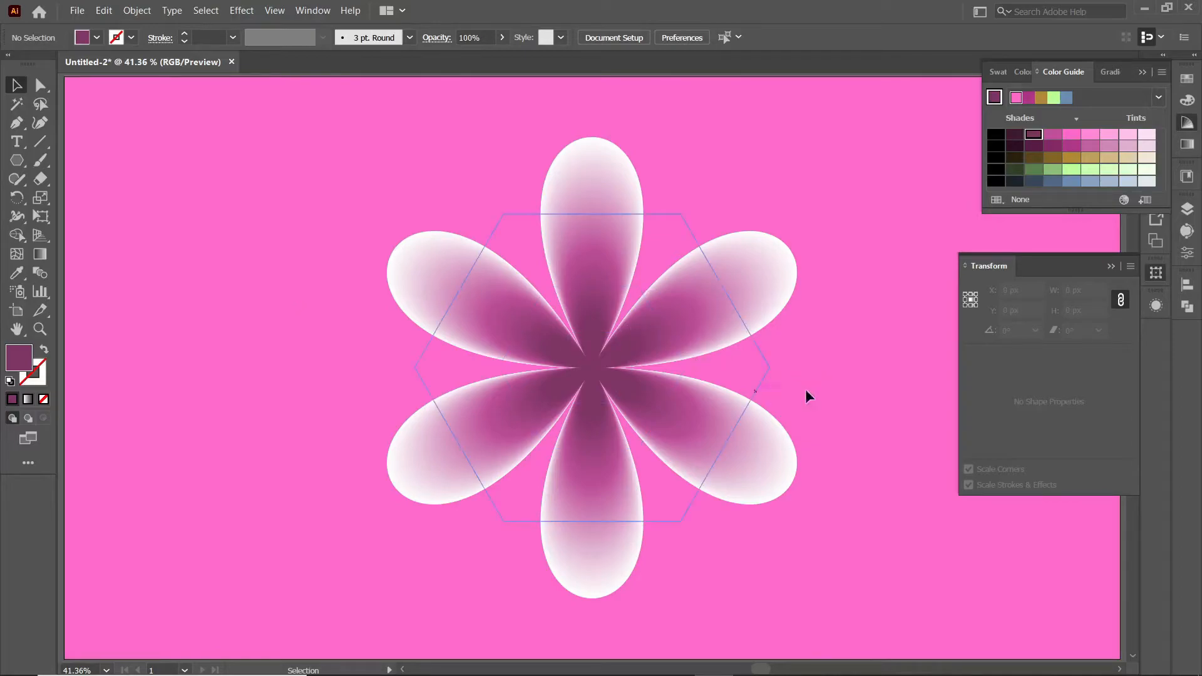
Copy the white flower polygon inside the blend and paste the duplicate behind it
left_click(785, 268)
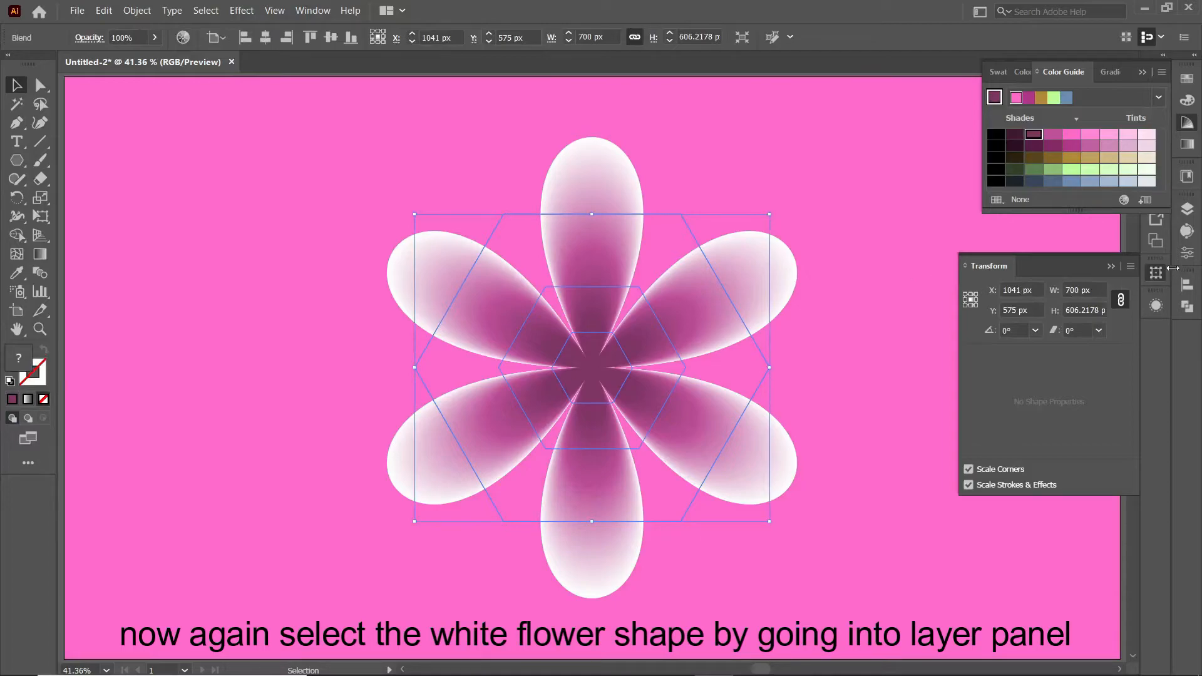
left_click(1194, 214)
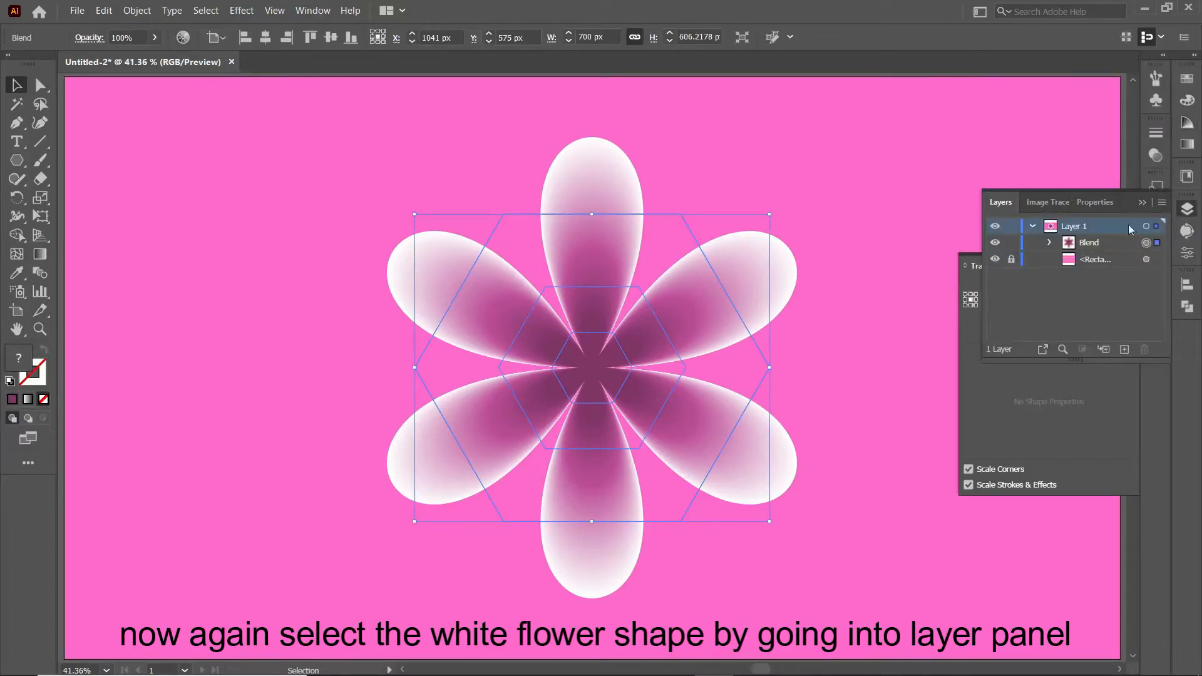
left_click(1050, 243)
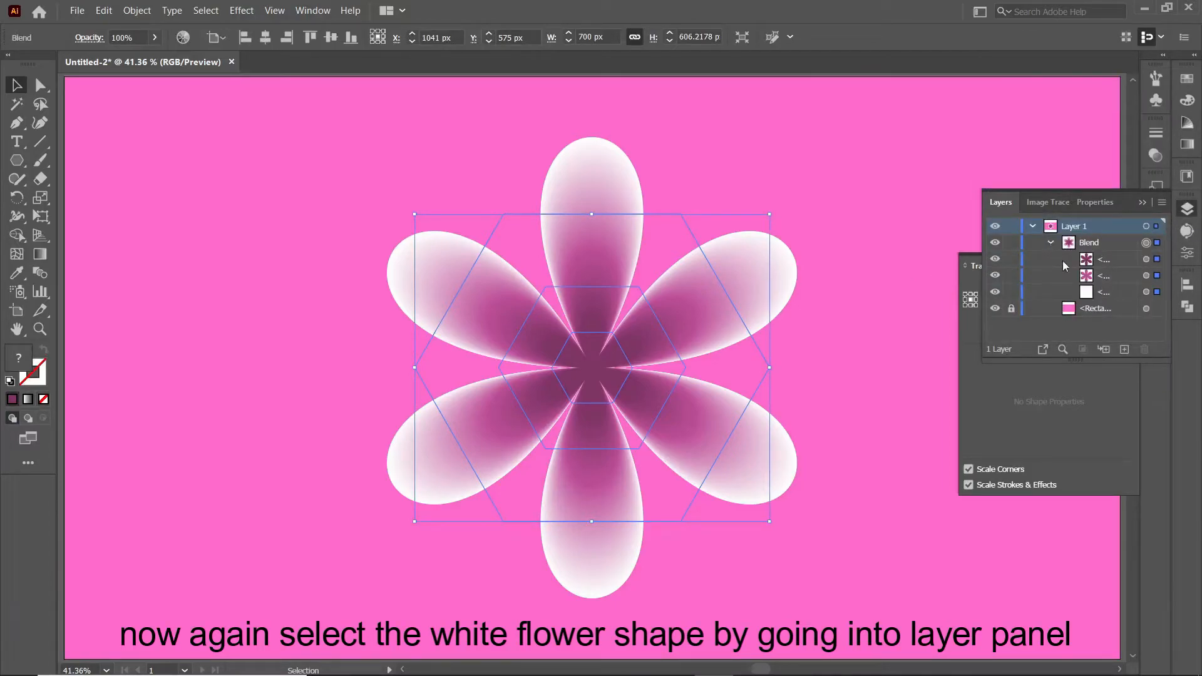
left_click(1146, 291)
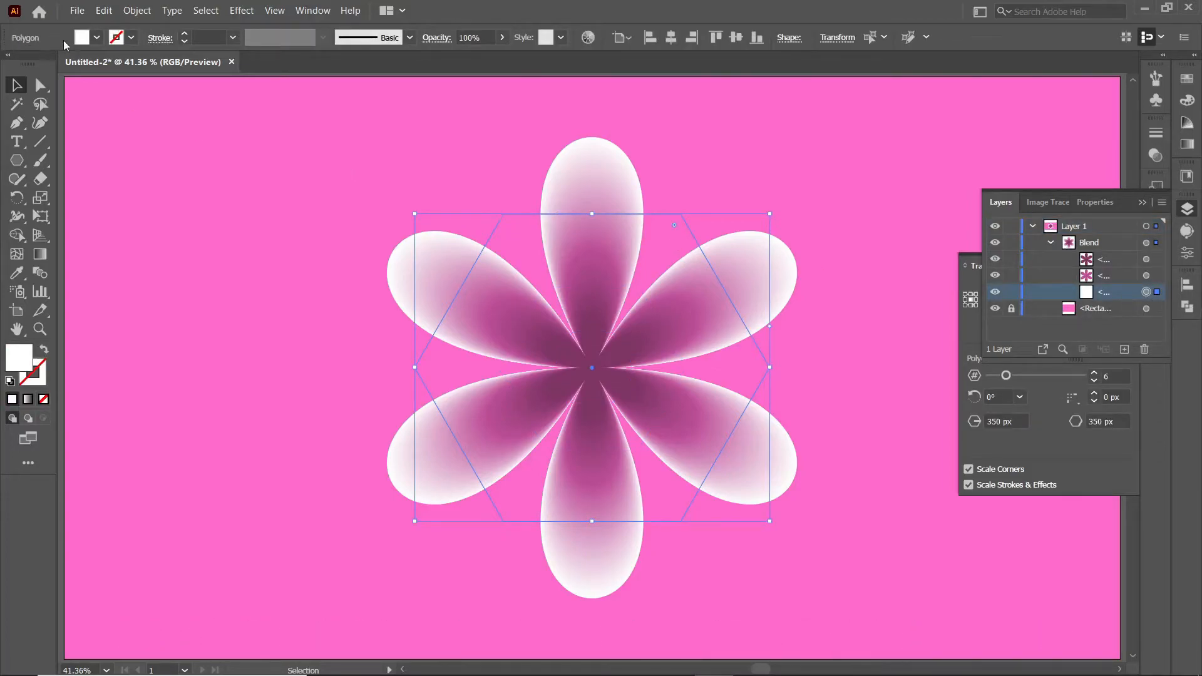
left_click(104, 10)
left_click(134, 77)
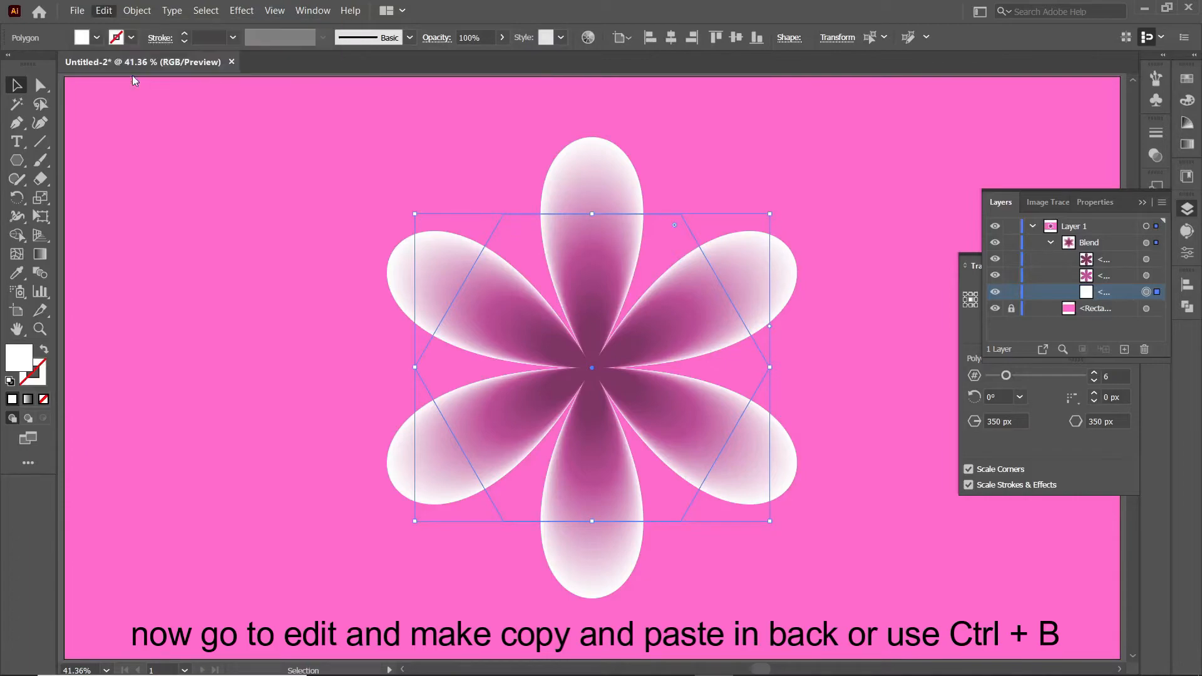
left_click(104, 11)
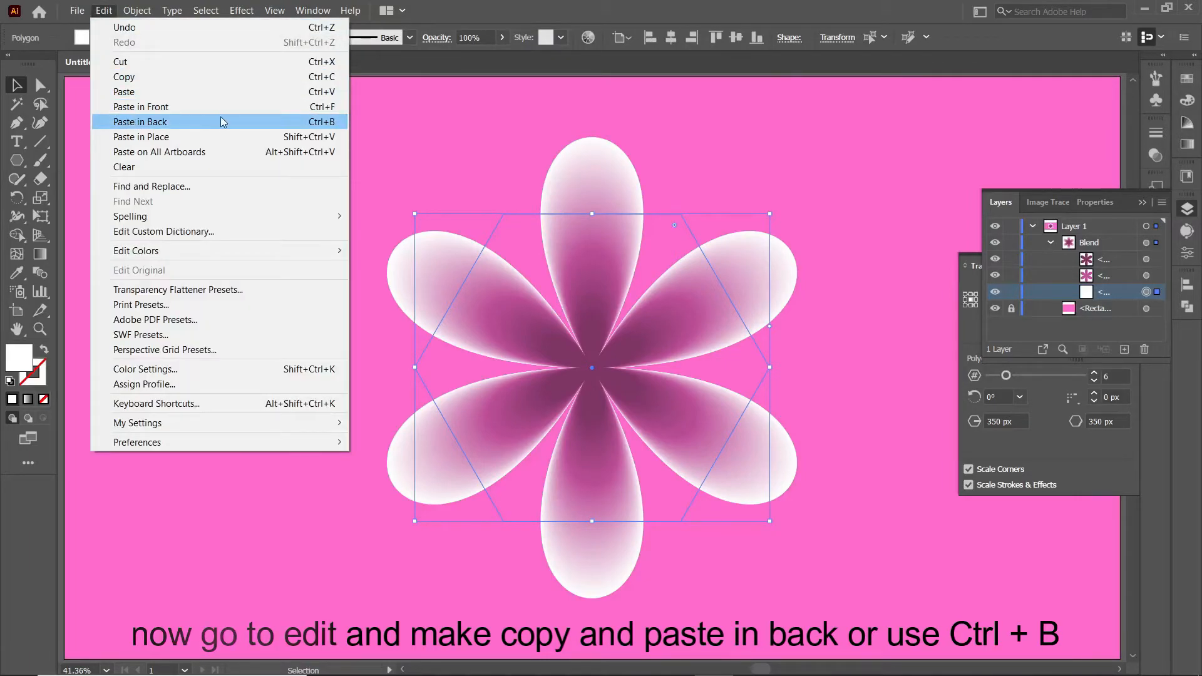
left_click(311, 123)
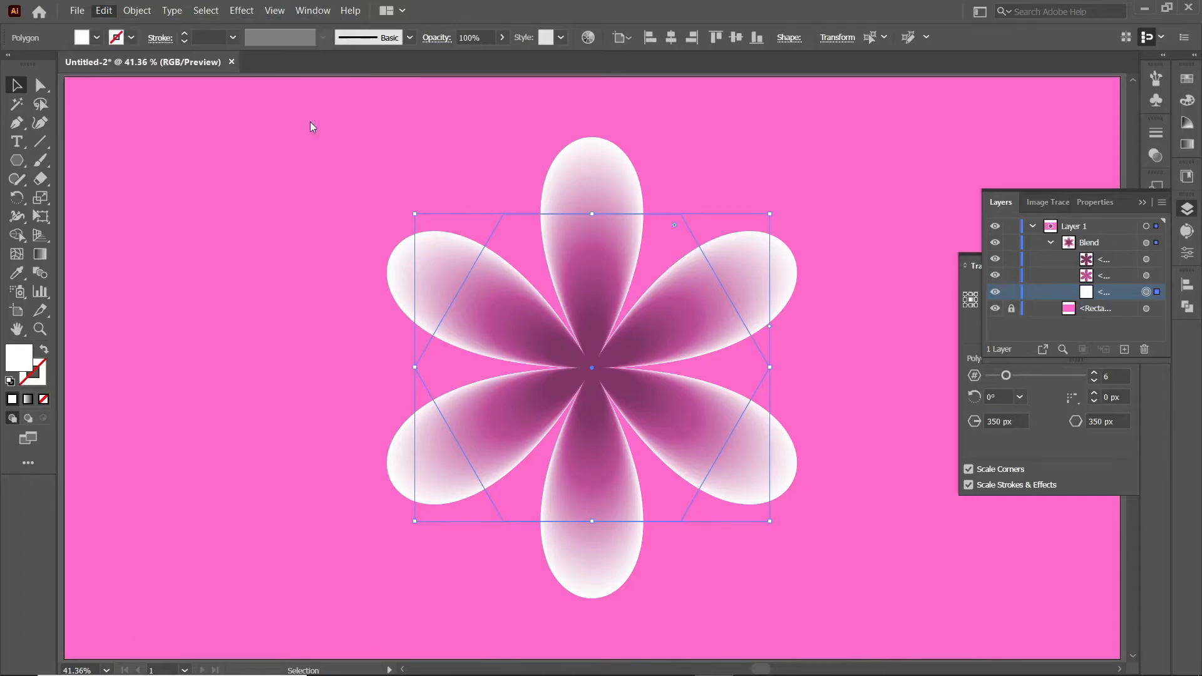
Increase the rear white flower's polygon radius to 400 px, collapse the open panels and deselect it
left_click(1121, 310)
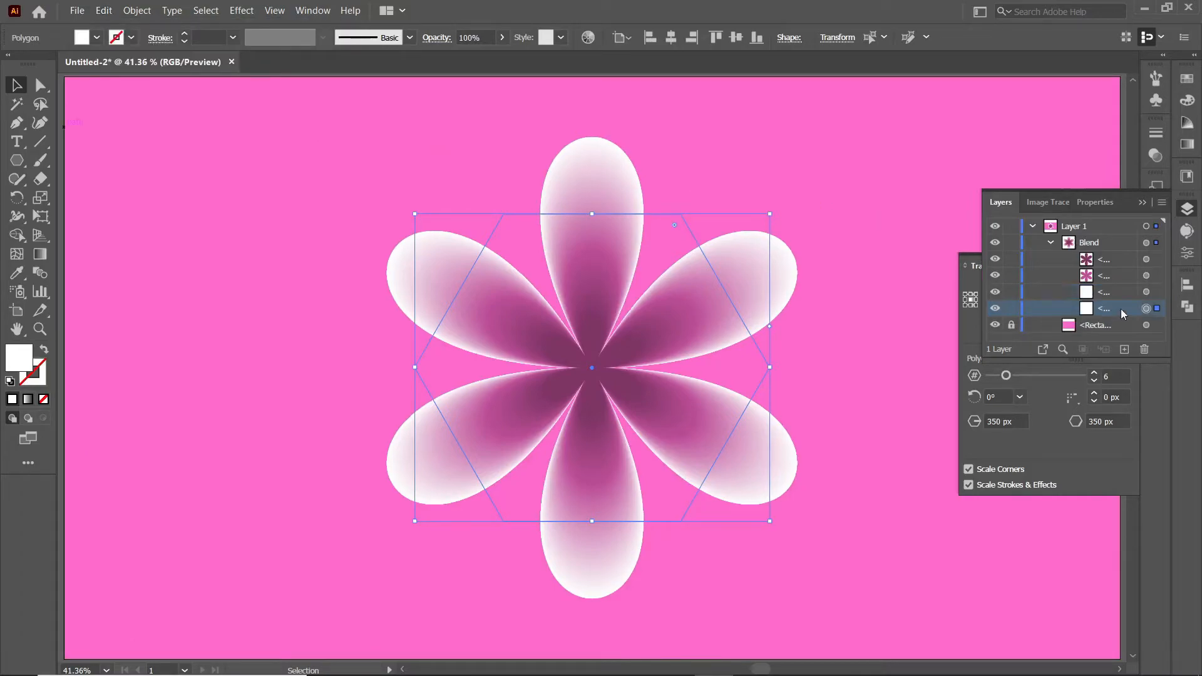
left_click(1003, 422)
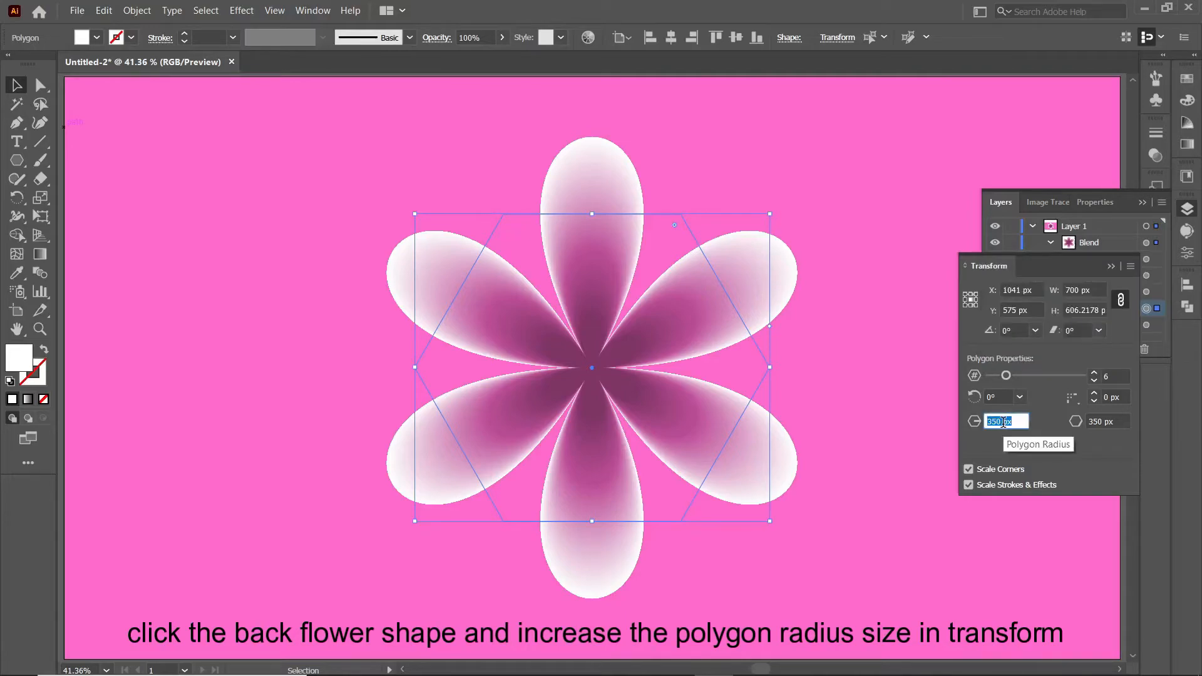
key("Up")
key("Up")
key("Up")
key("Up")
key("Up")
key("Up")
key("Up")
key("Up")
key("Up")
key("Up")
key("Up")
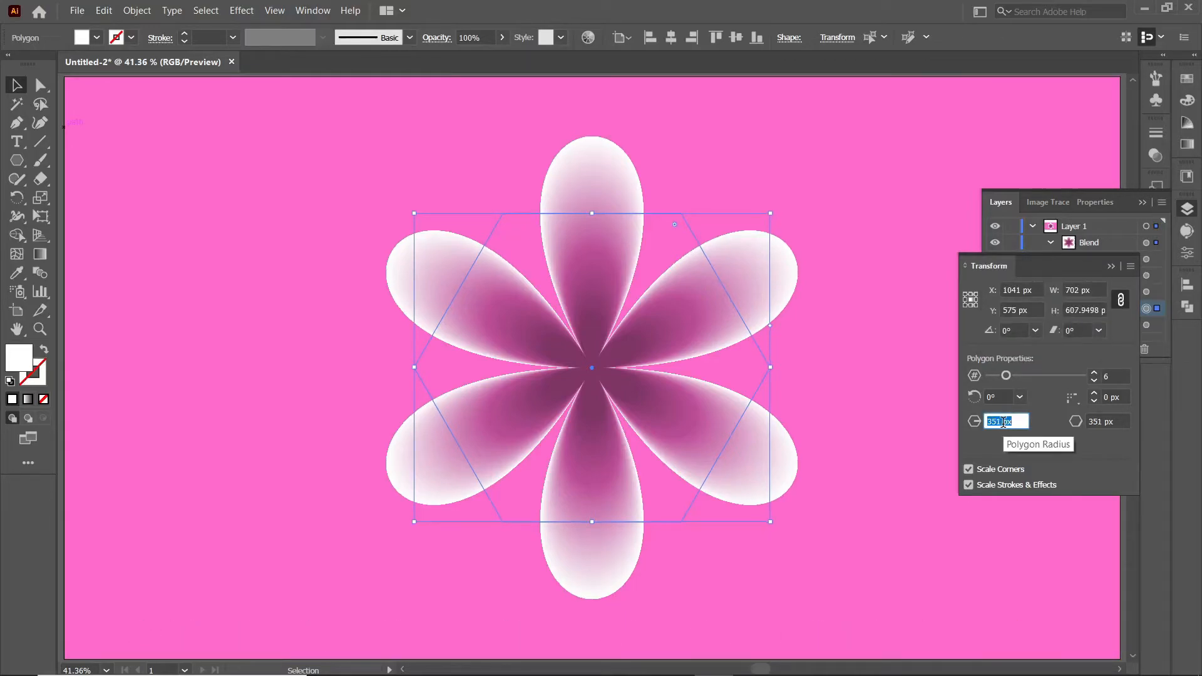
key("Up")
key("Up")
key("Up")
key("Up")
key("Up")
key("Up")
key("Up")
key("Up")
key("Up")
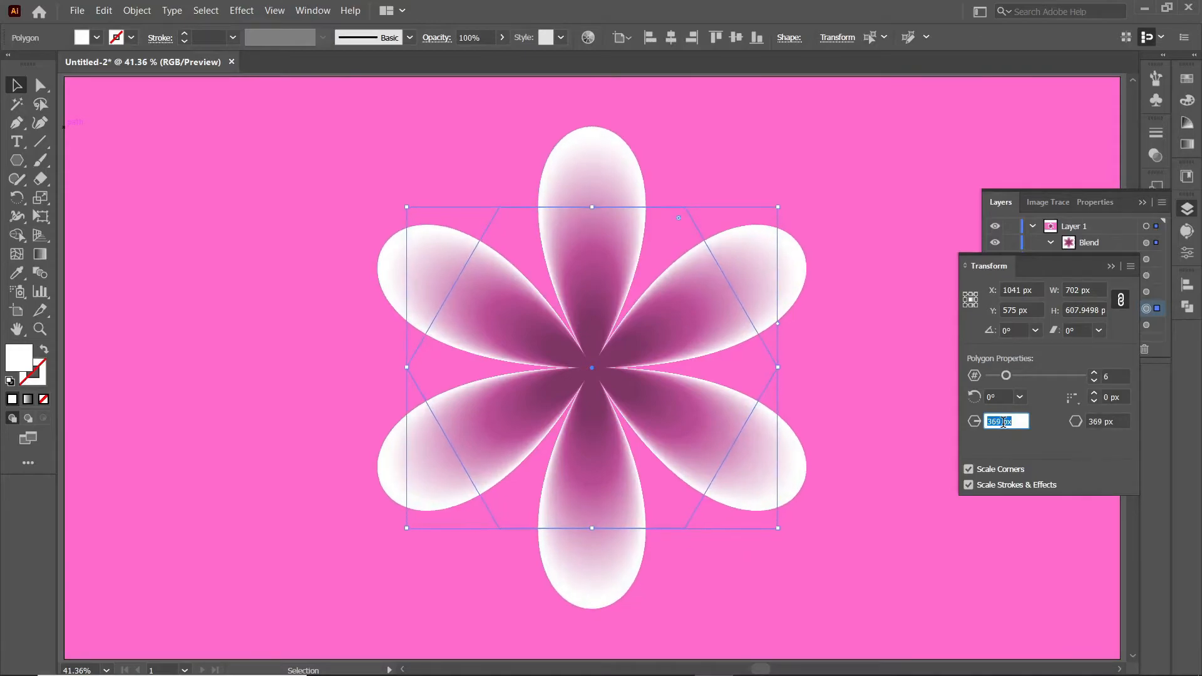
key("Up")
key("Up")
key("Up")
key("Up")
key("Up")
key("Up")
key("Up")
key("Up")
key("Up")
key("Up")
key("Up")
key("Up")
key("Up")
key("Up")
key("Up")
key("Up")
key("Up")
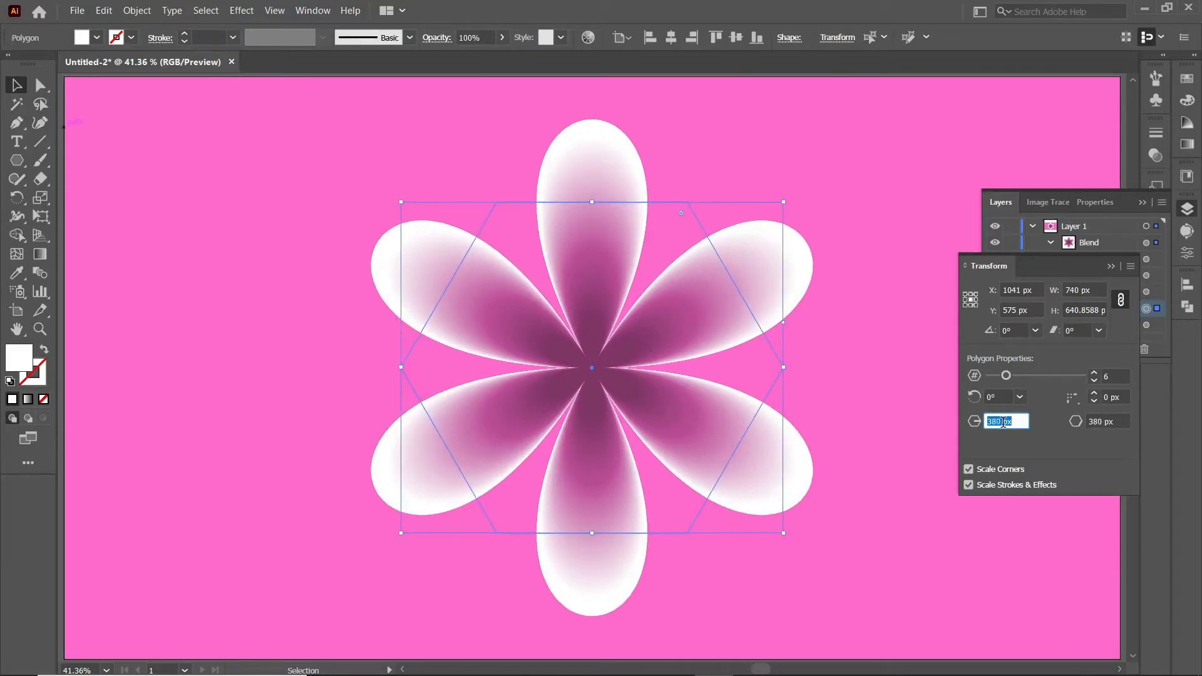
key("Up")
key("Up")
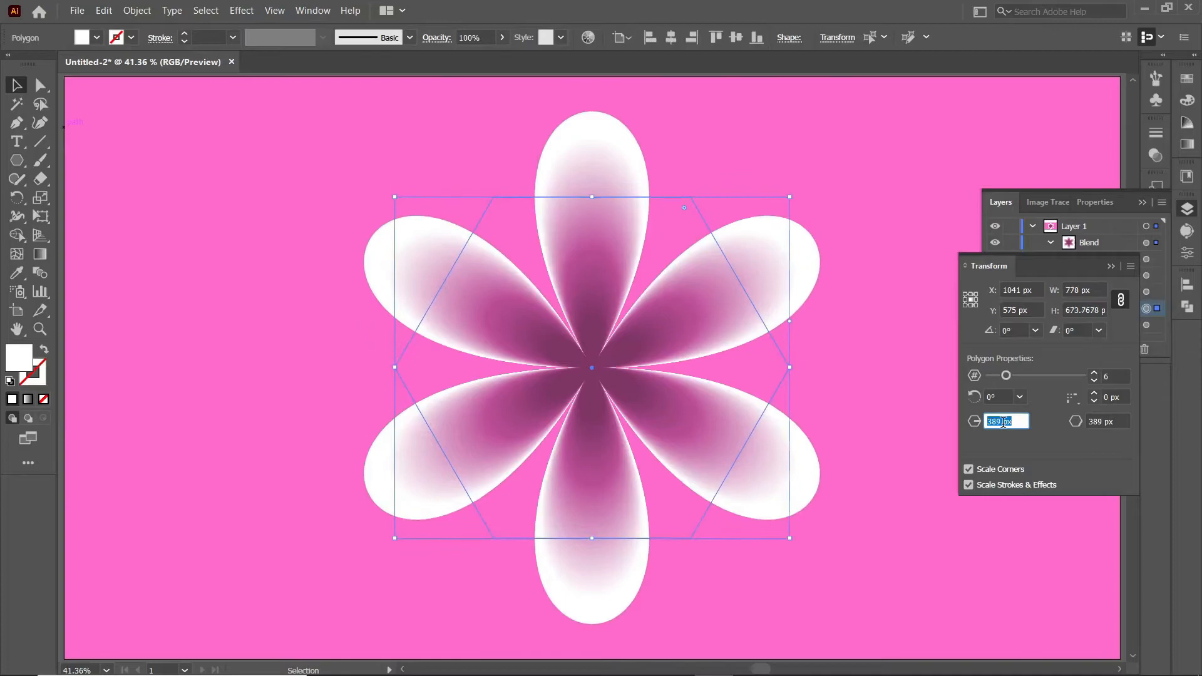
key("Up")
key("Up")
key("Up")
key("Up")
key("Up")
key("Up")
key("Up")
key("Up")
key("Up")
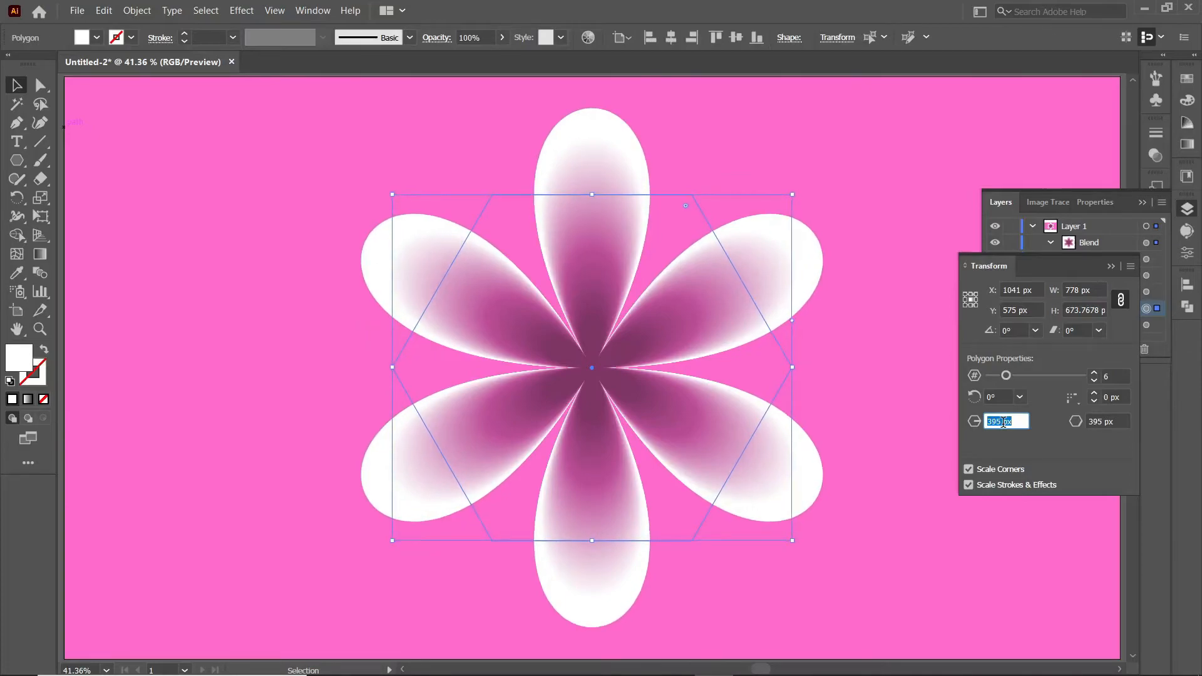
key("Up")
key("Up")
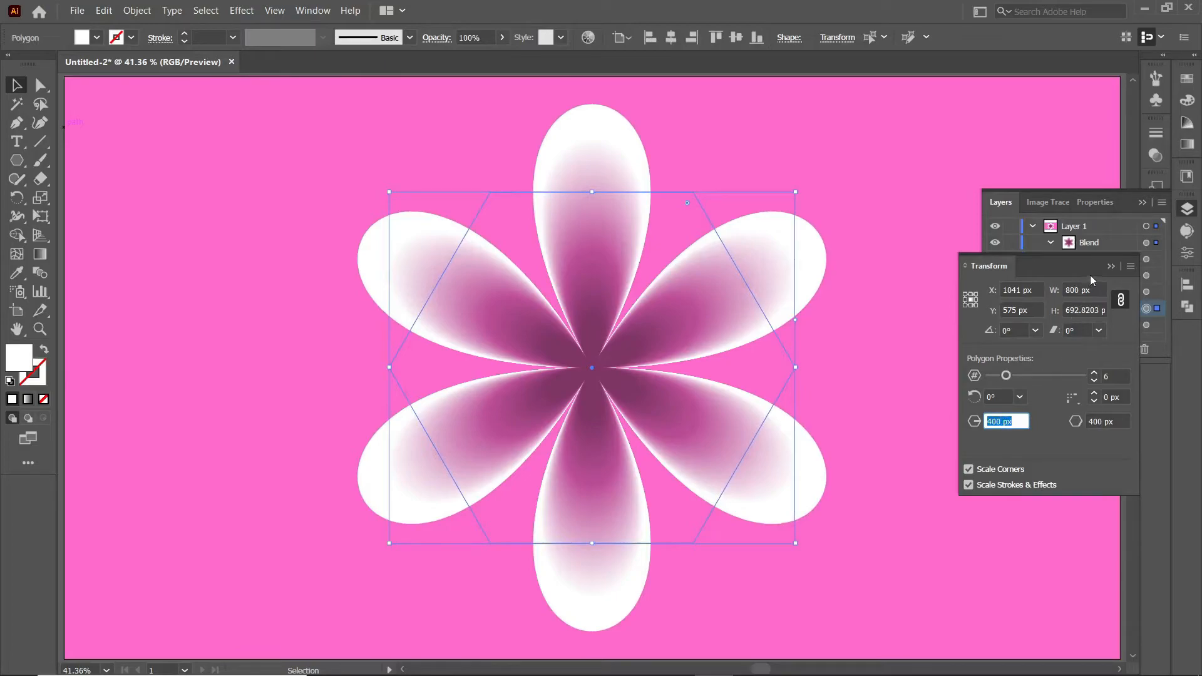
left_click(1110, 267)
left_click(1143, 203)
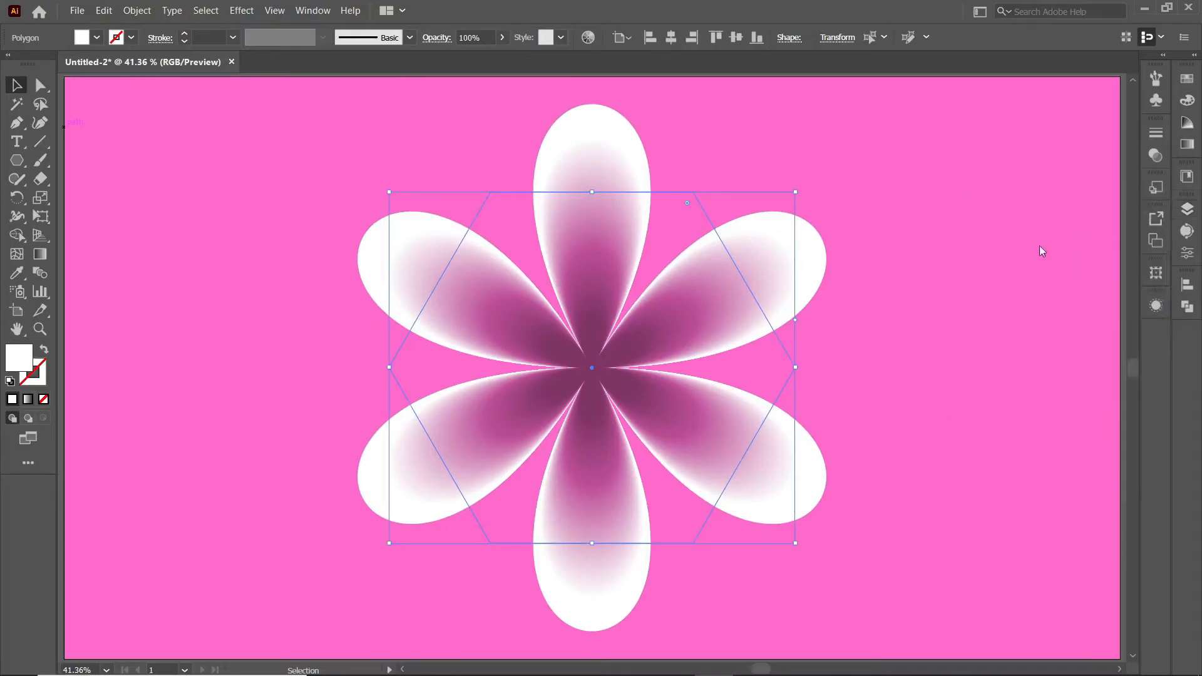
left_click(915, 305)
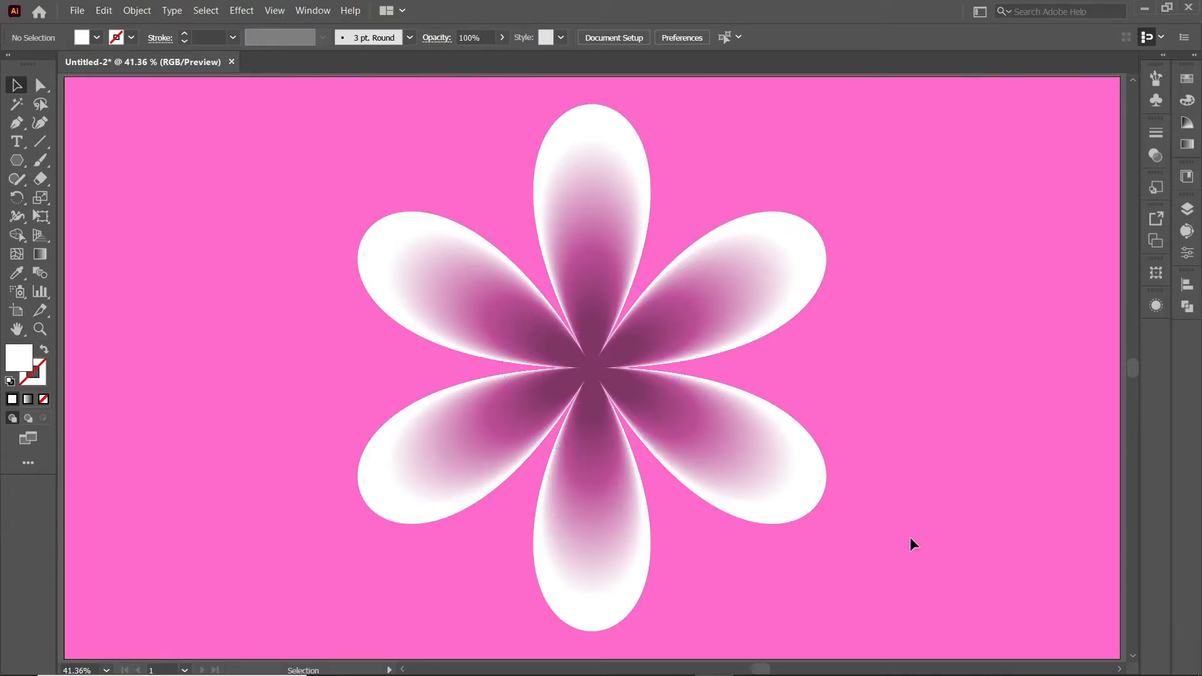
Scale the blended flower down slightly and move it to the left half of the pink background
left_click(431, 253)
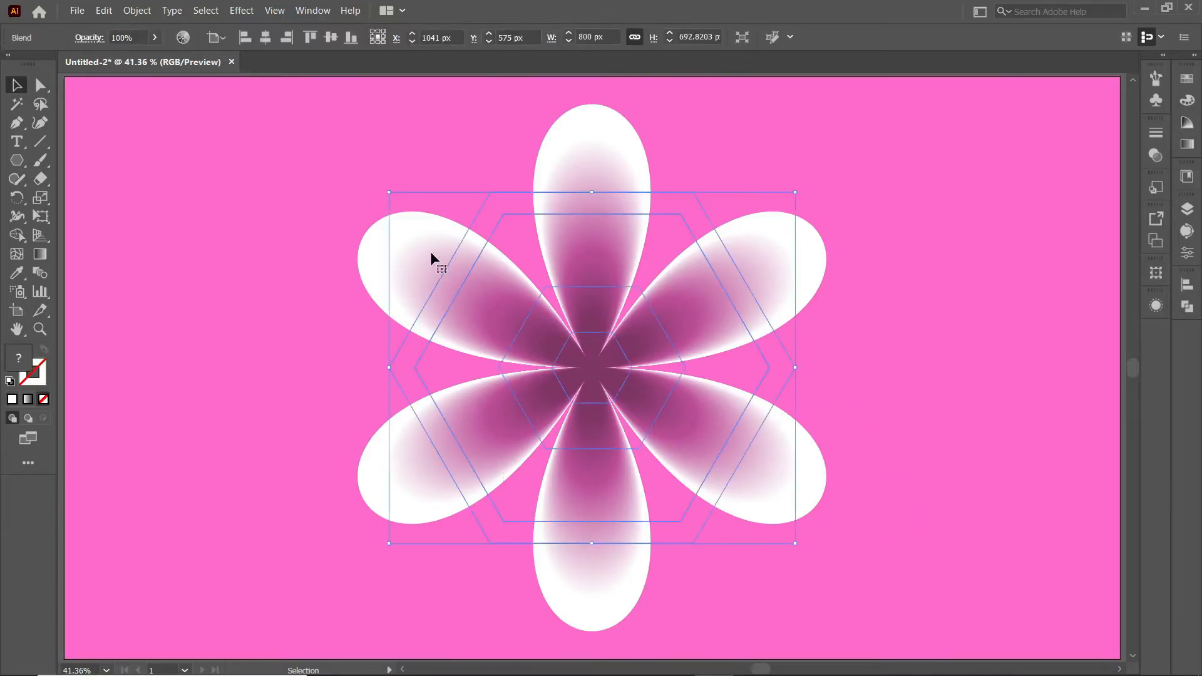
left_click(287, 322)
left_click(543, 321)
left_click_drag(618, 371, 335, 367)
left_click(779, 397)
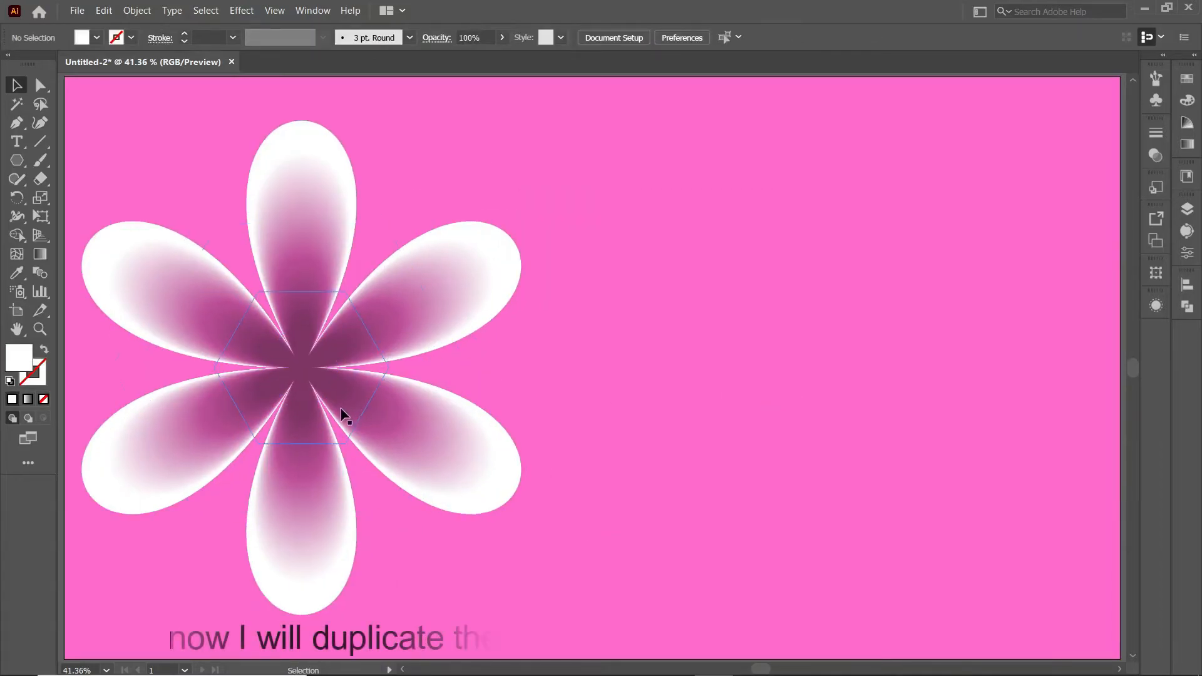
Duplicate the blended flower onto the empty right half of the background and shrink the copy to about 567 px wide
left_click_drag(341, 409, 787, 378)
left_click_drag(954, 369, 859, 371)
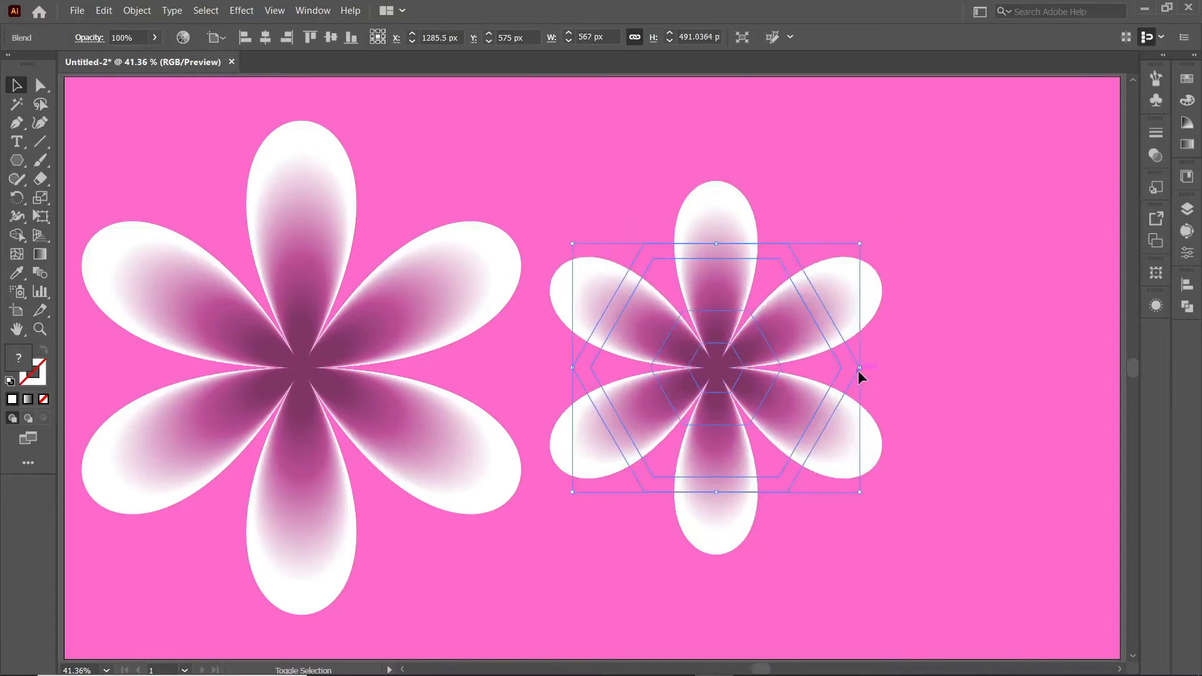
left_click(903, 378)
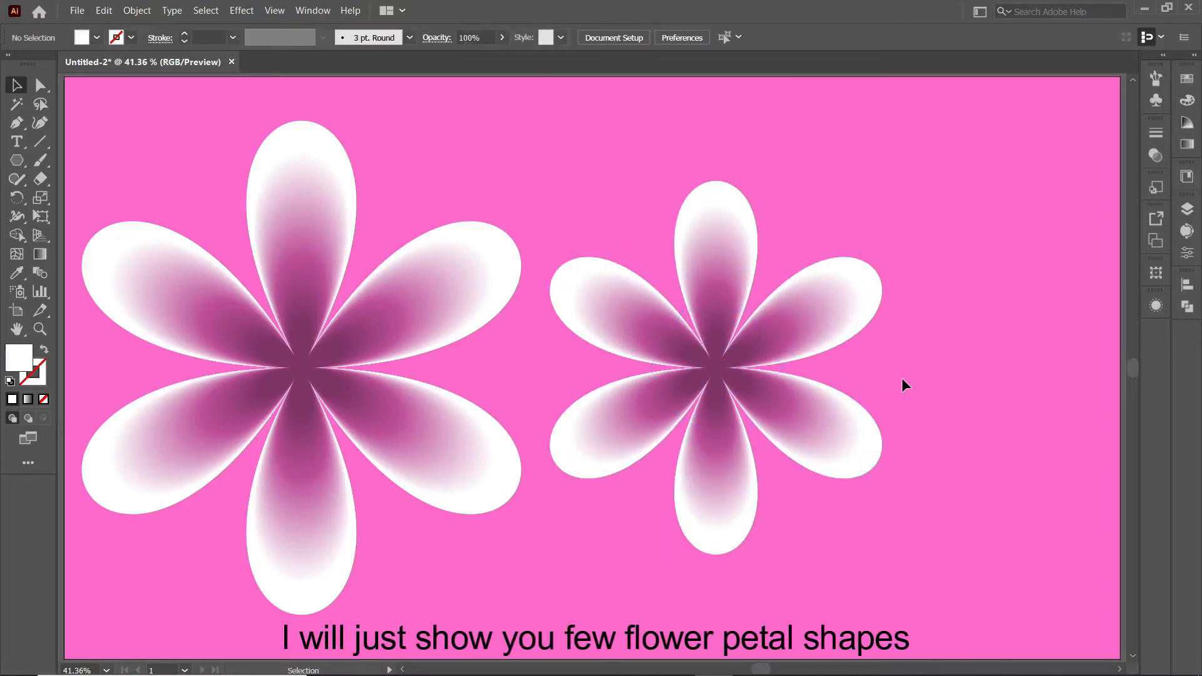
Isolate the right flower's blend and set its rear white polygon to 8 sides
left_click(814, 403)
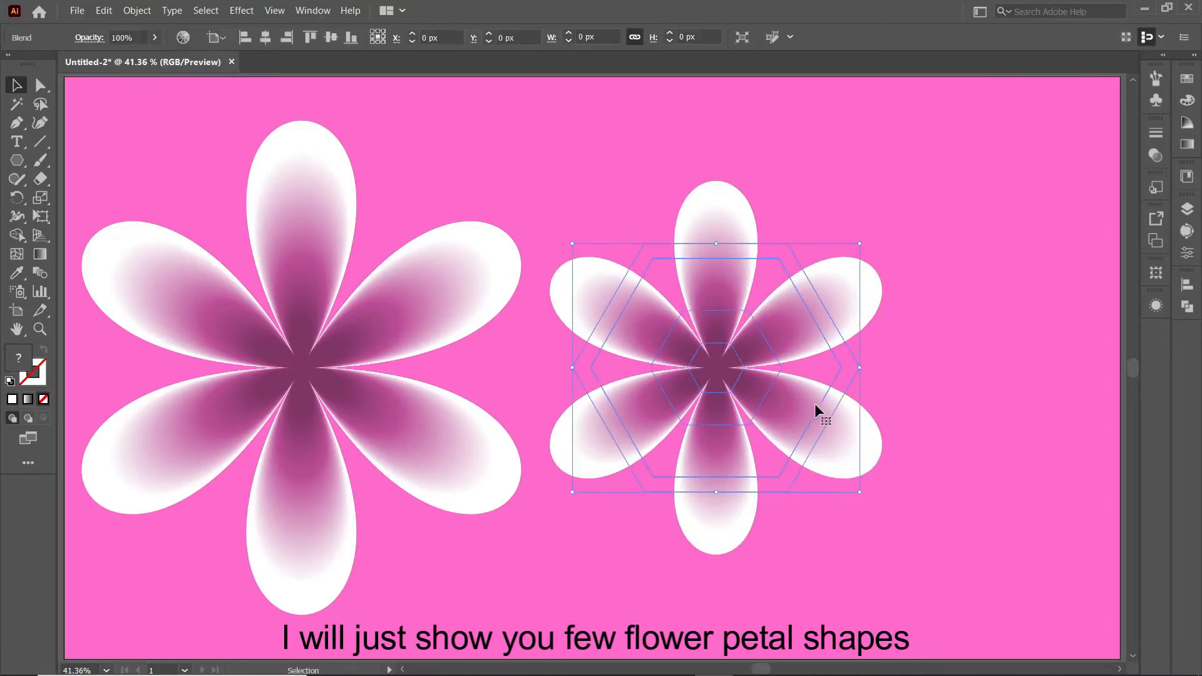
double_click(853, 446)
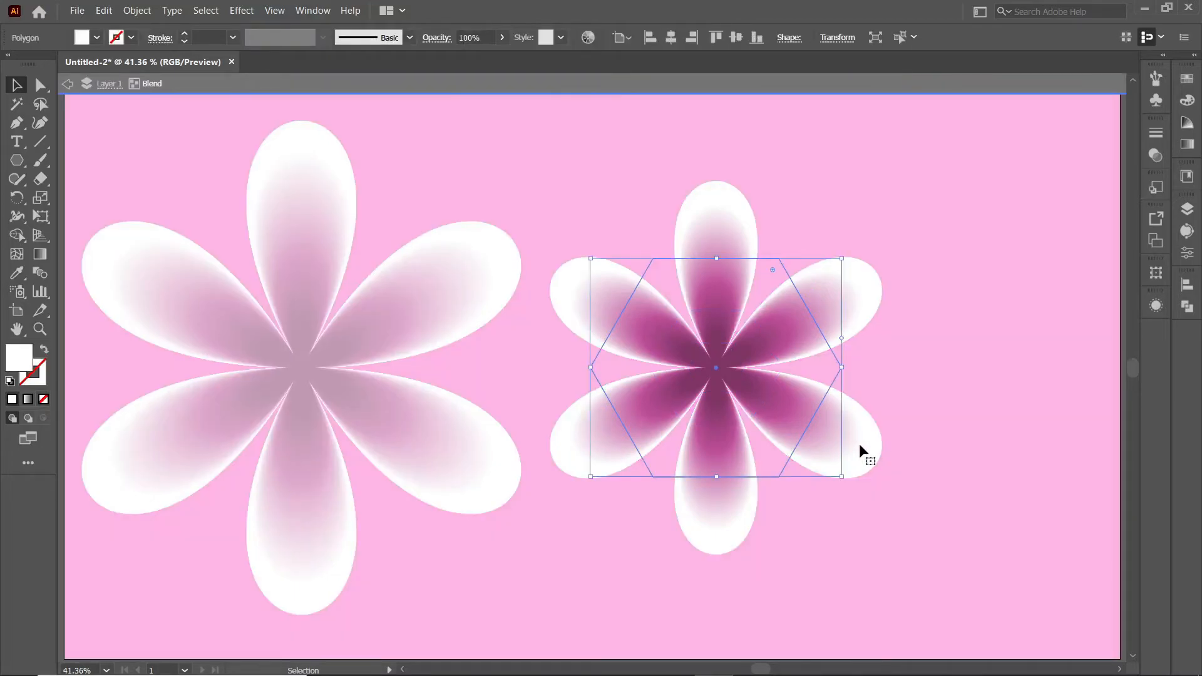
left_click_drag(858, 431, 874, 442)
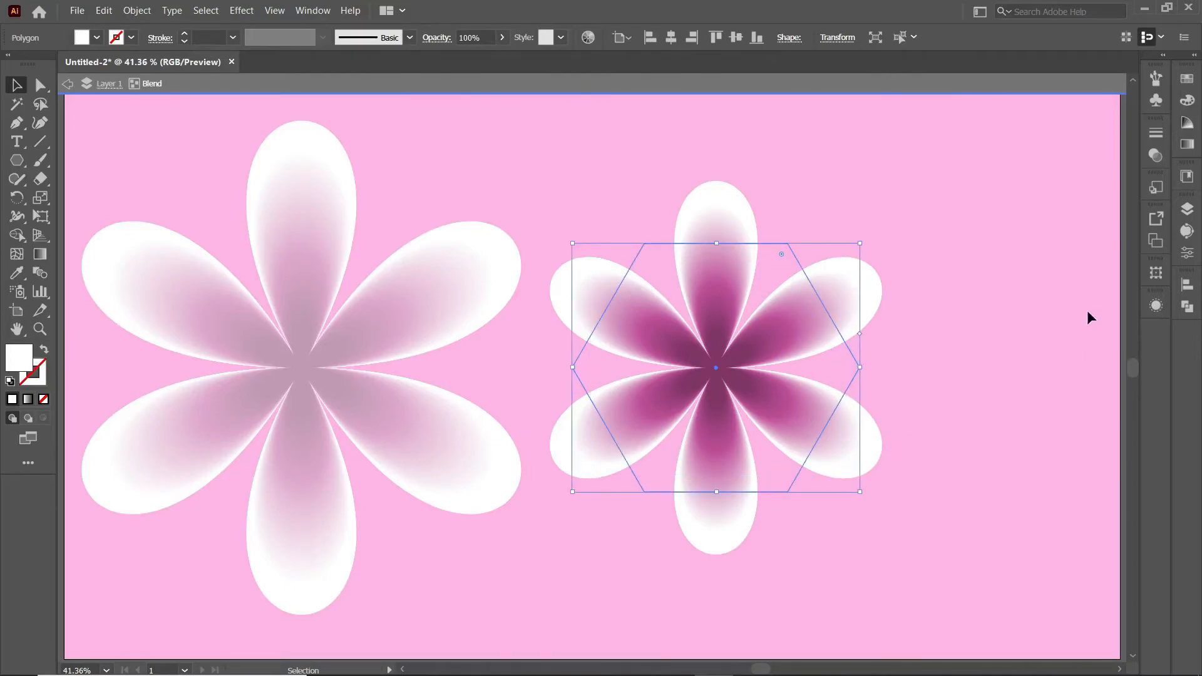
left_click(1156, 273)
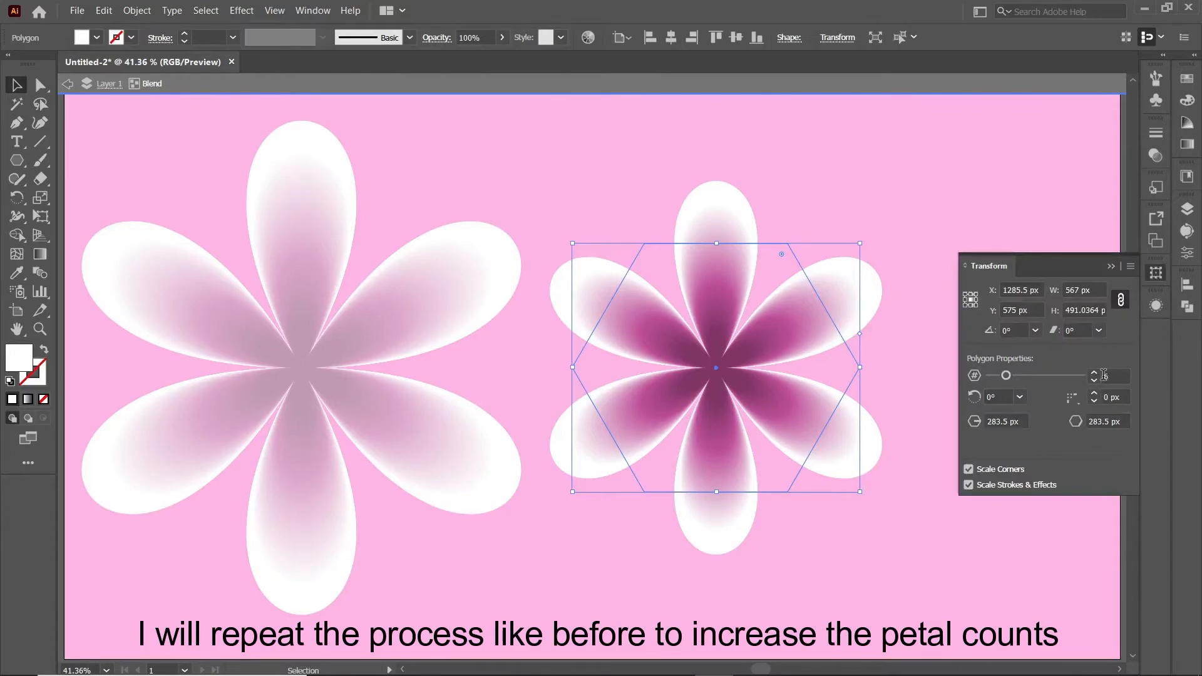
left_click(1094, 373)
left_click(1095, 372)
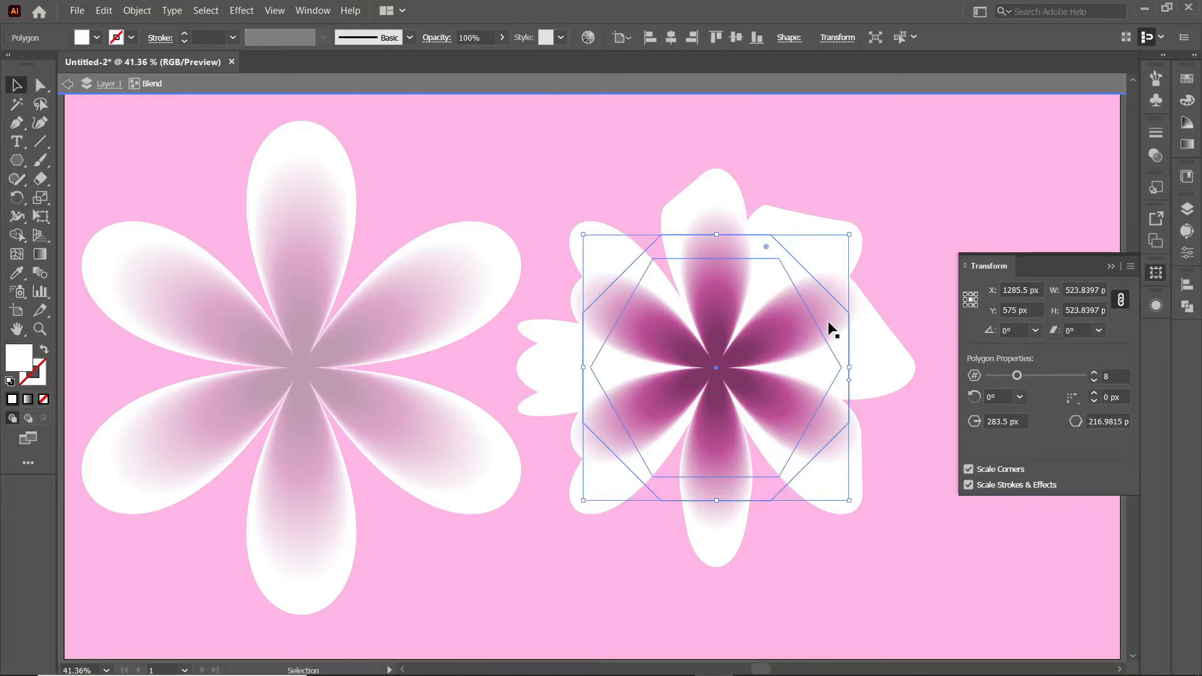
Set the front white polygon and the pink polygon inside the right flower's blend to 8 sides each
key("ctrl+z")
key("ctrl+z")
left_click(1096, 374)
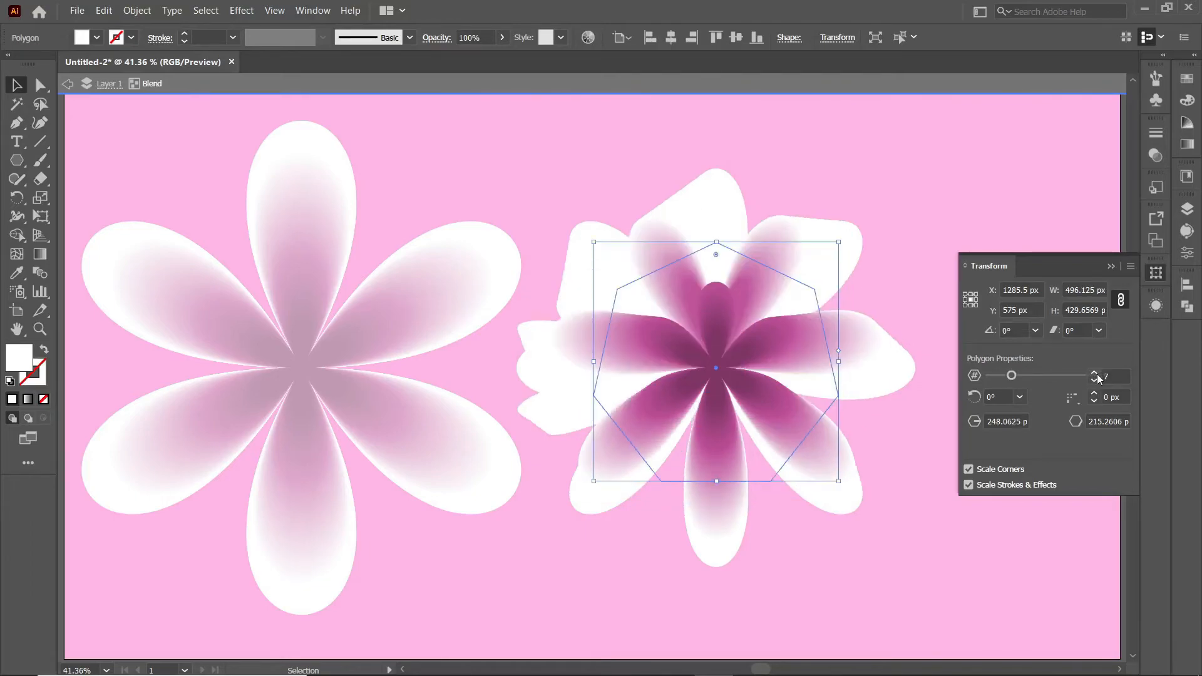
left_click(1096, 373)
left_click(775, 348)
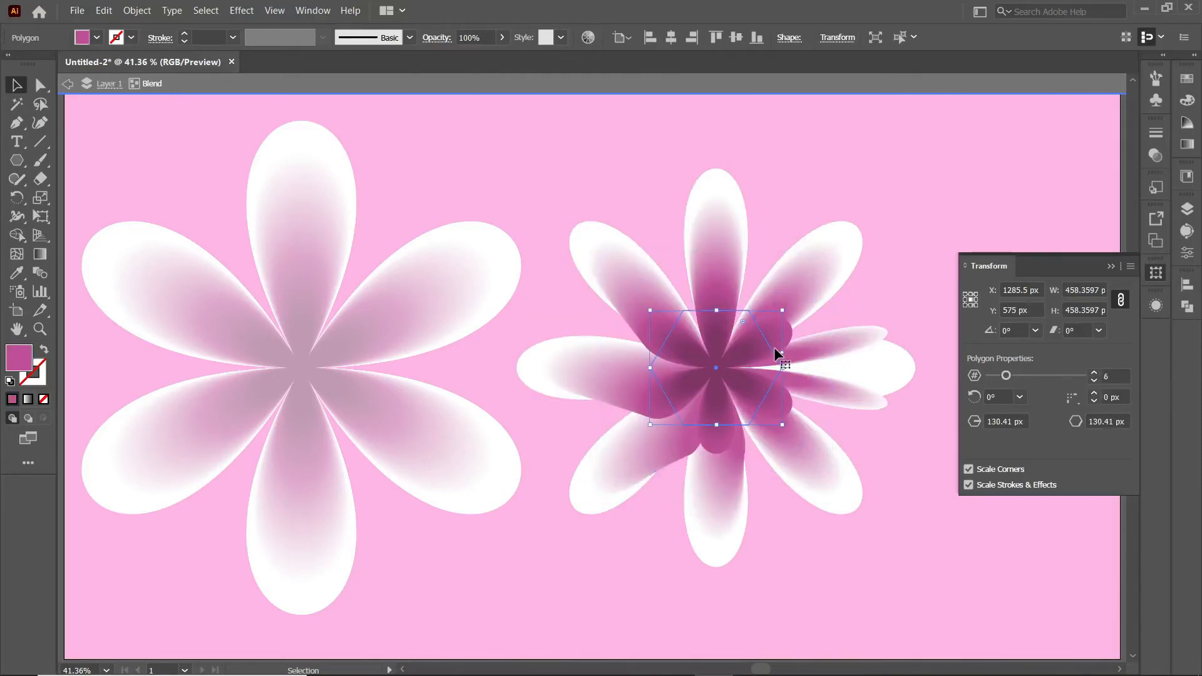
left_click(1095, 380)
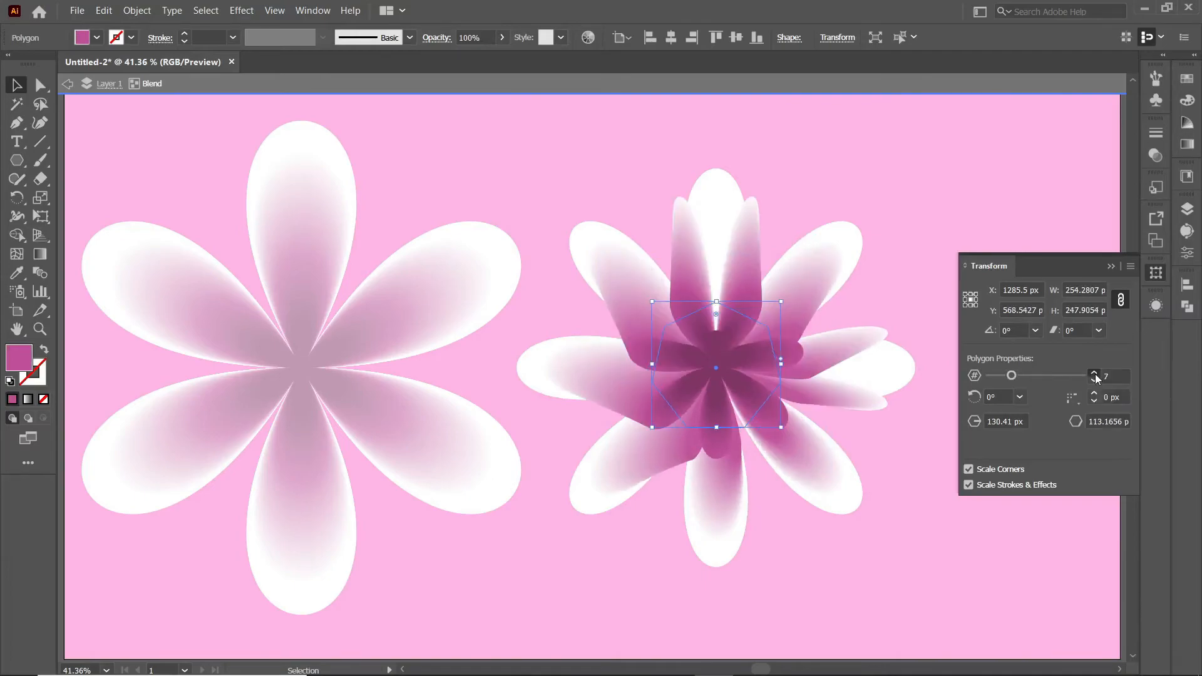
left_click(1095, 379)
Set the dark purple centre polygon to 8 sides and exit the blend's isolation mode
left_click(721, 365)
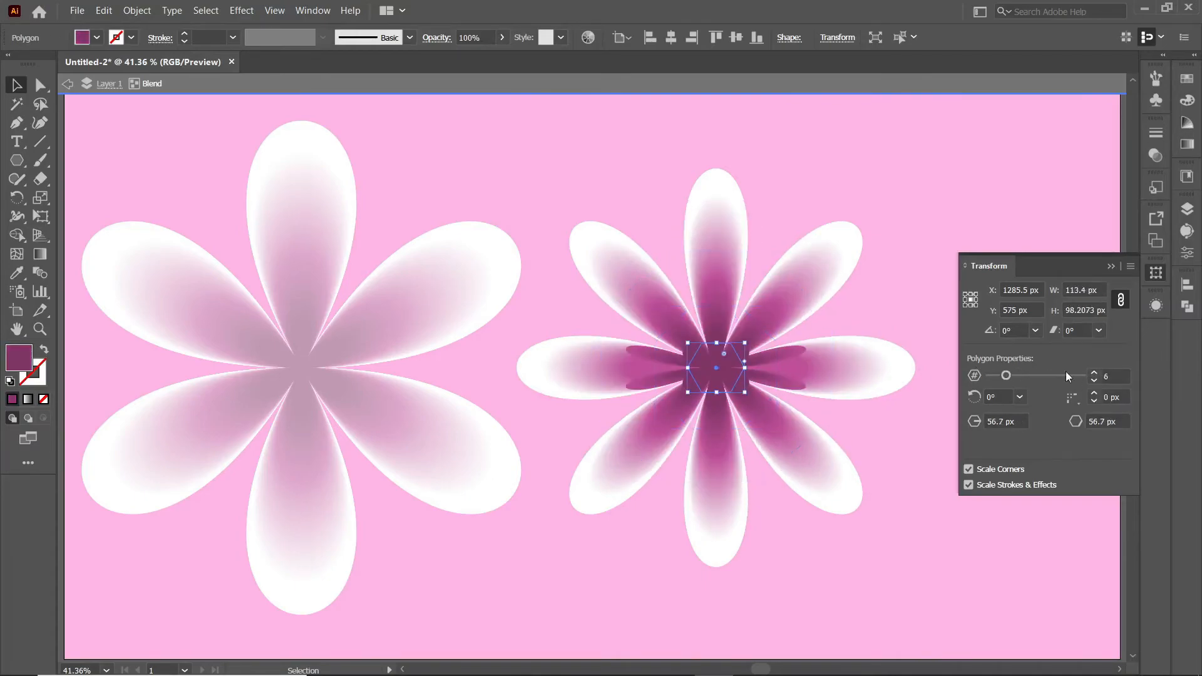
left_click(1095, 374)
left_click(1094, 375)
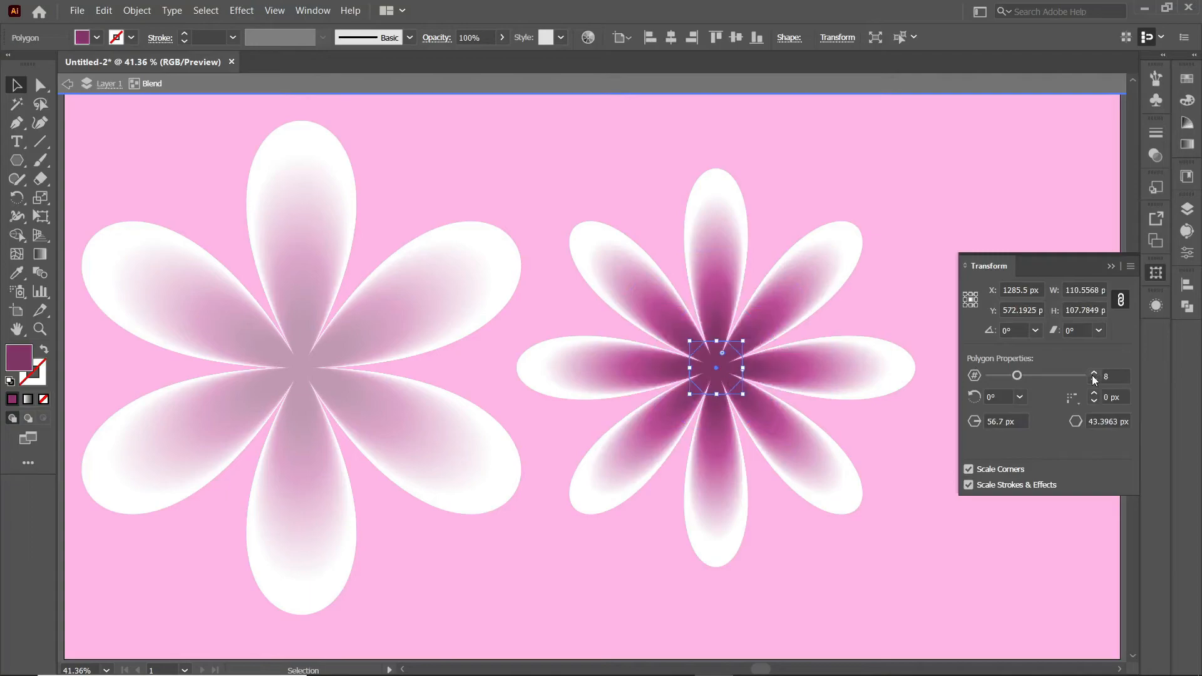
left_click(1111, 266)
double_click(892, 455)
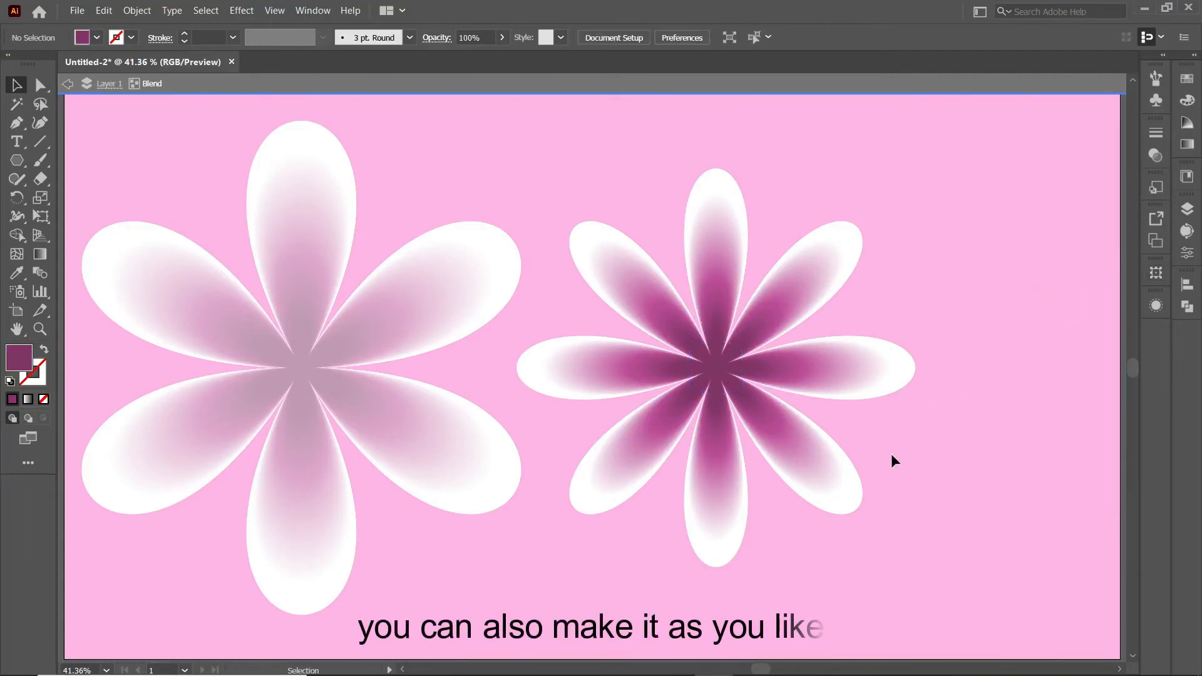
Scale the six-petal and eight-petal flowers down together to free space on the right side of the background
left_click(864, 393)
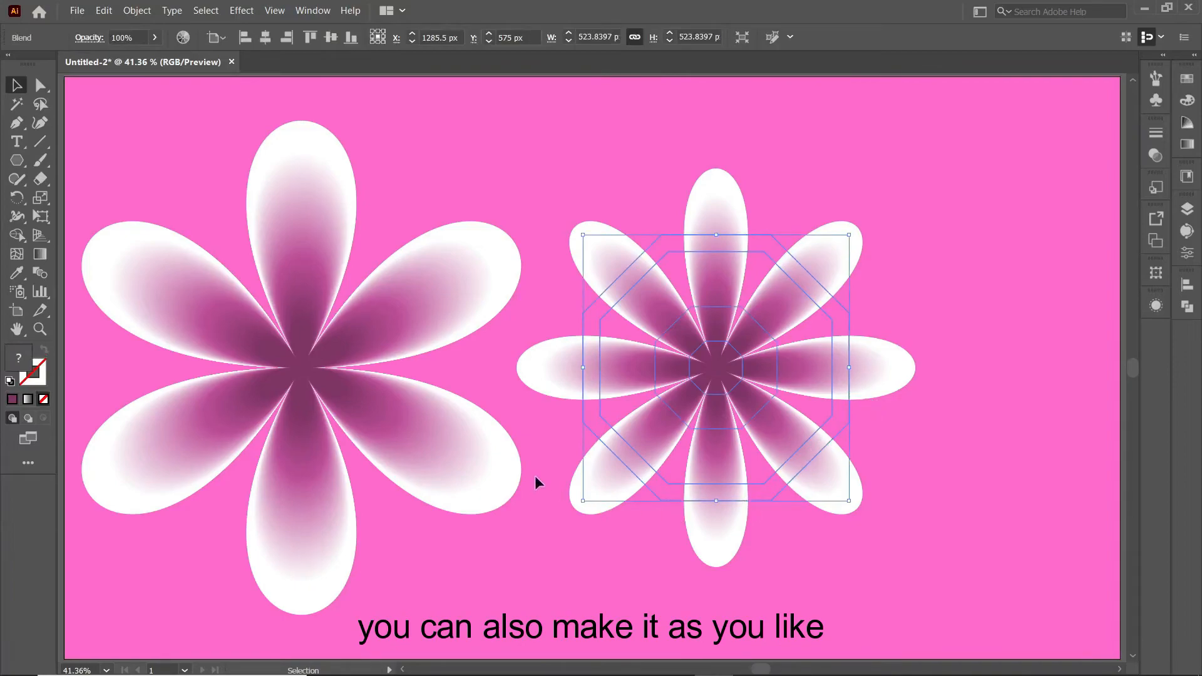
left_click(516, 453, "shift")
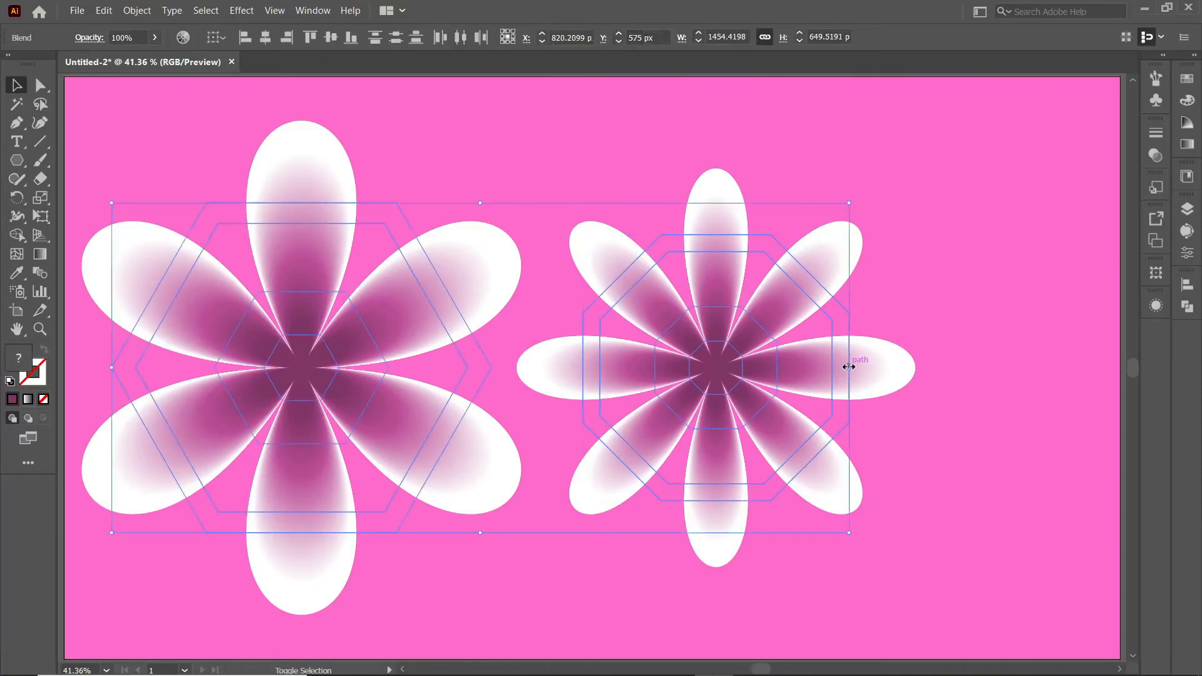
left_click_drag(848, 367, 712, 374)
left_click(751, 400)
Duplicate the eight-petal flower onto the empty right side and shrink the copy to about 332 px wide
left_click(576, 378)
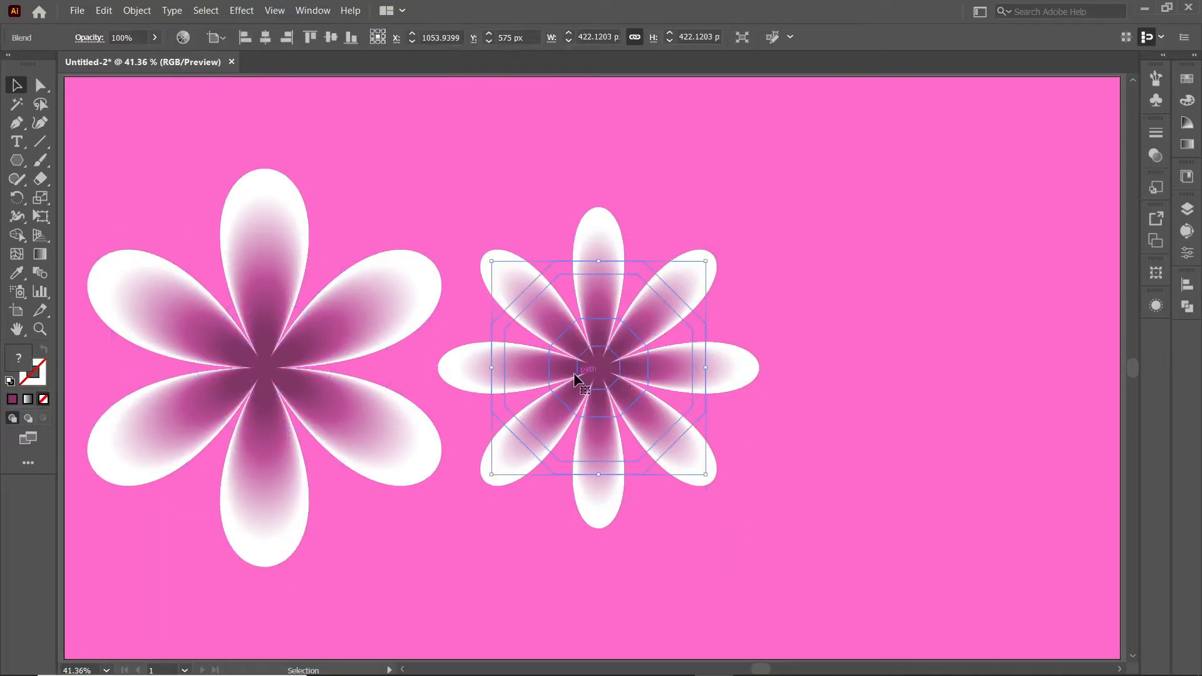
left_click_drag(576, 379, 914, 379)
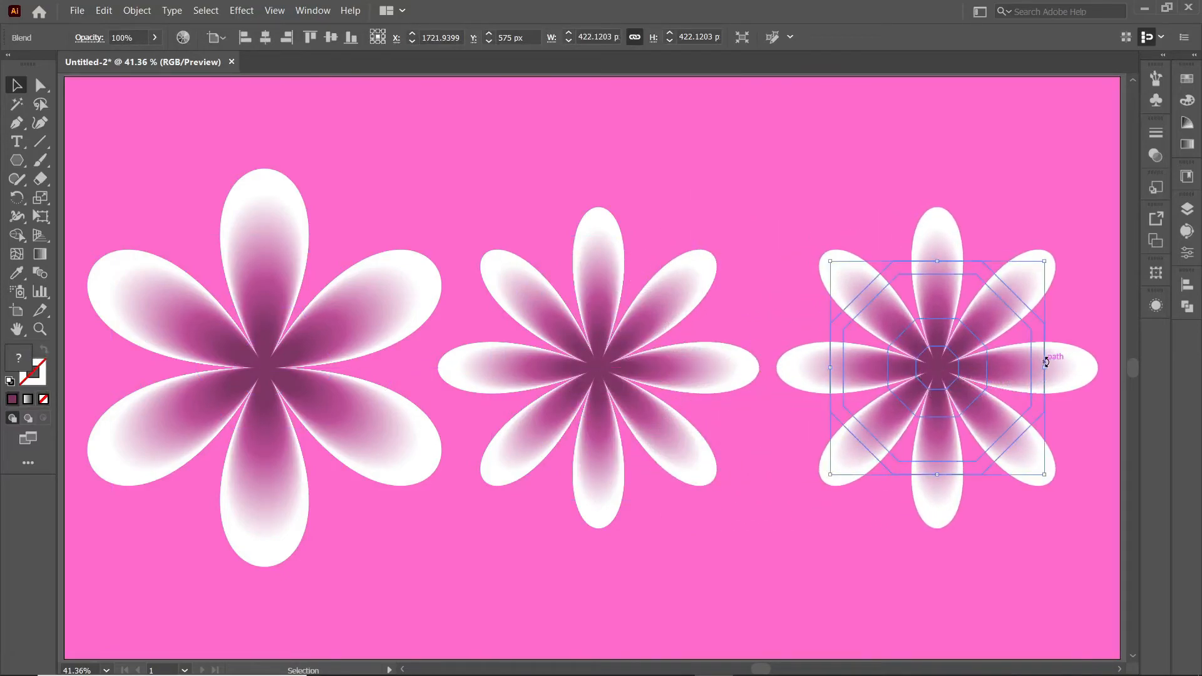
left_click_drag(1045, 368, 999, 370)
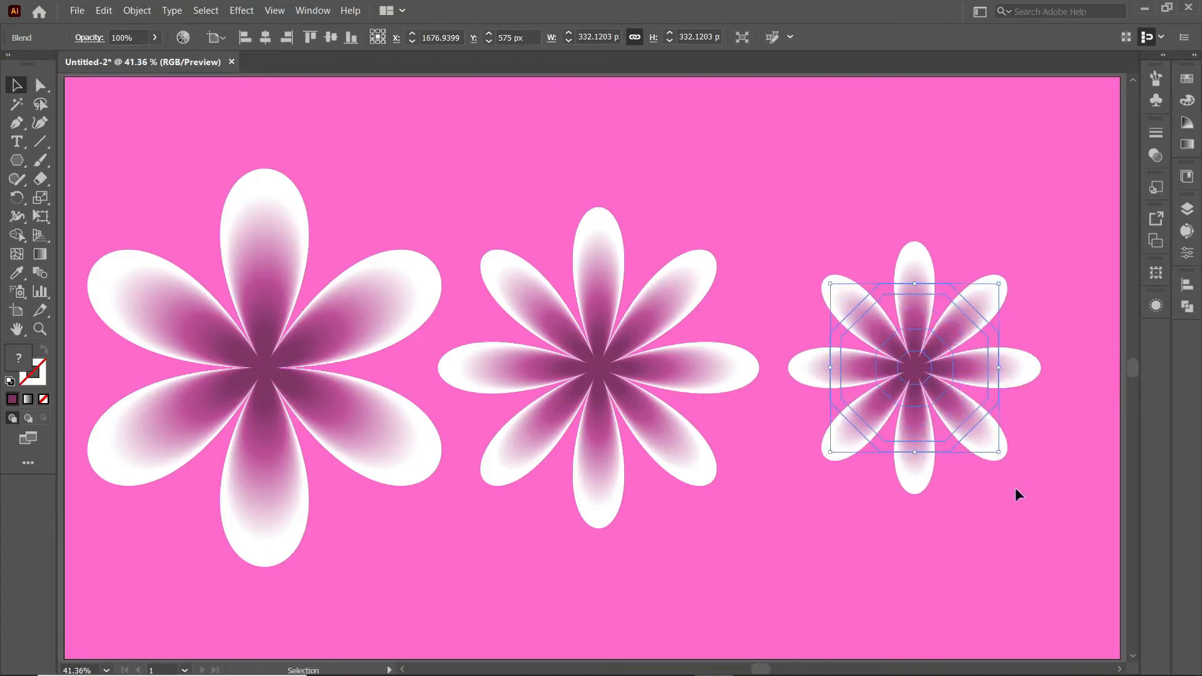
left_click(1014, 511)
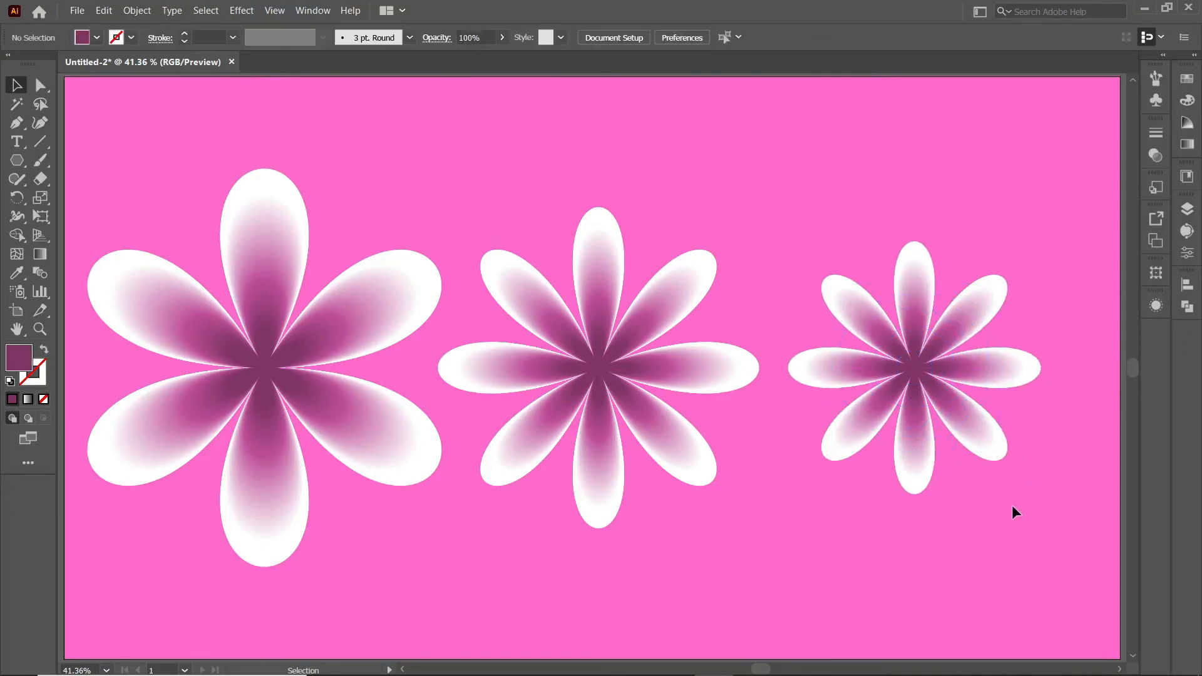
Enlarge all three flowers together to about 1870 px total width and deselect them
left_click(345, 353)
left_click_drag(999, 368, 1063, 369)
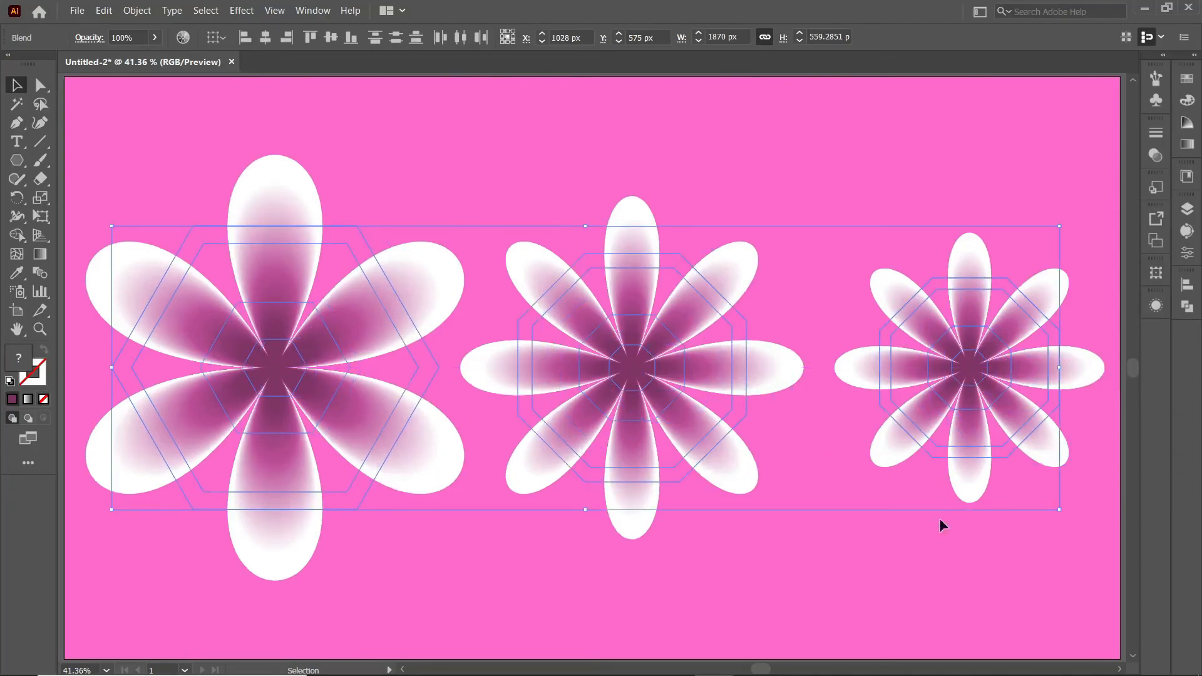
left_click(868, 573)
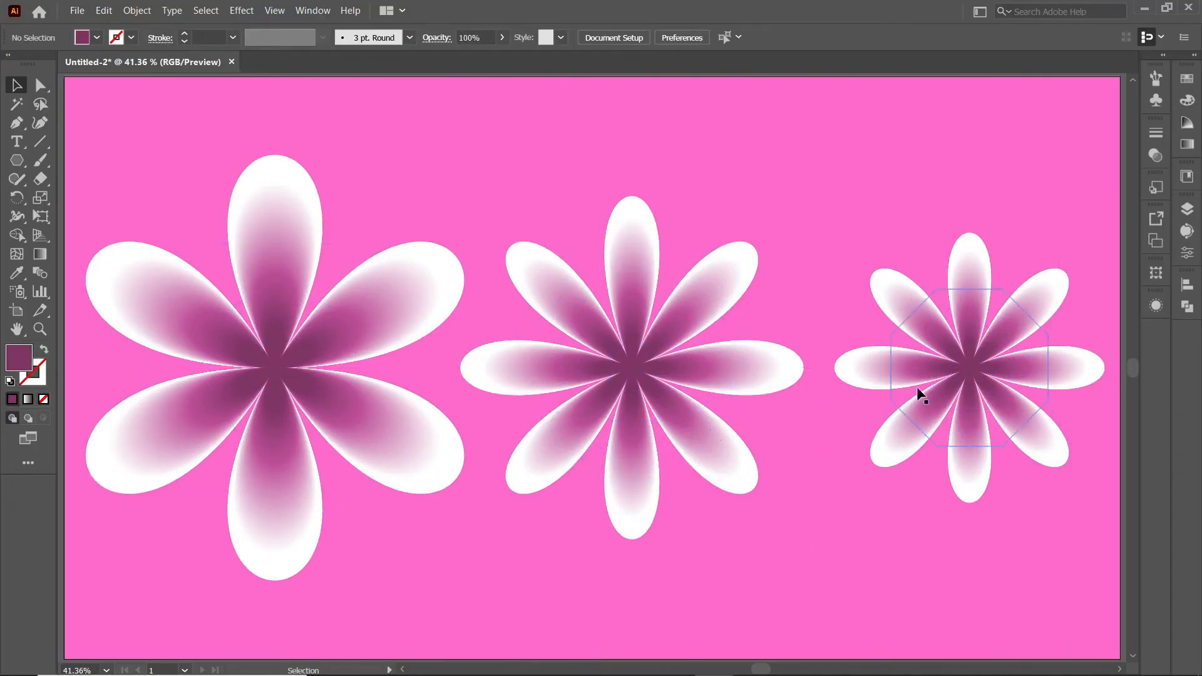
Isolate the rightmost flower's blend and set its rear white polygon to 10 sides
left_click(983, 391)
double_click(1084, 382)
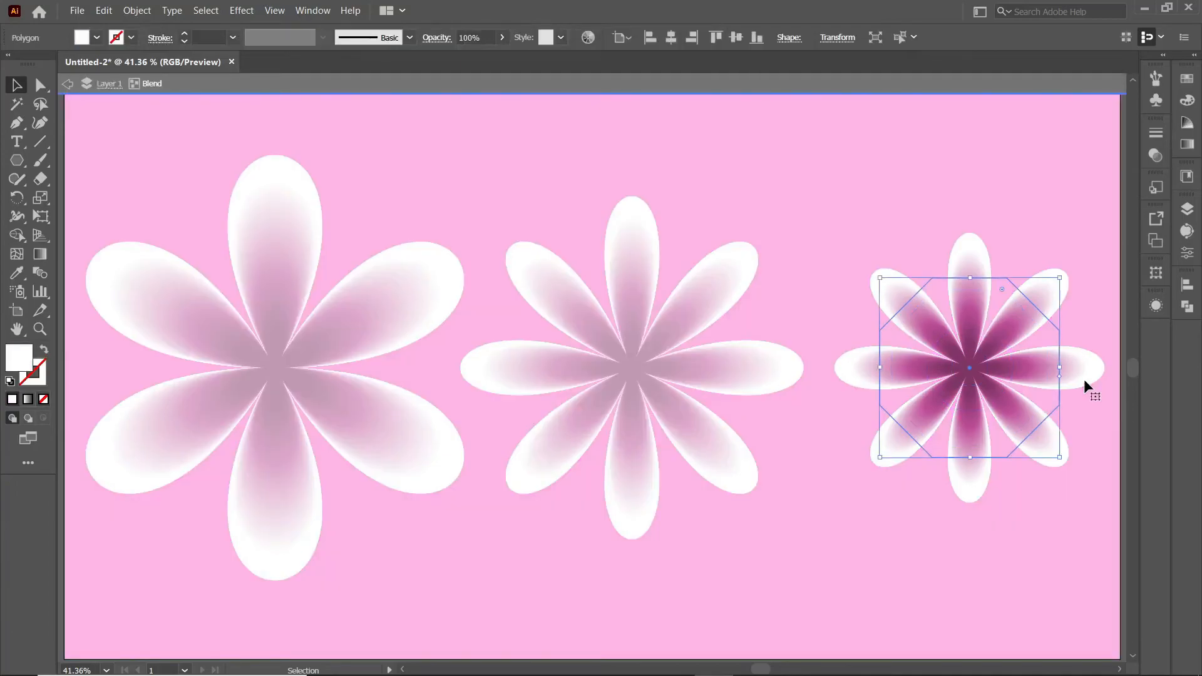
mouse_move(1088, 370)
left_mouse_down()
mouse_move(1069, 365)
mouse_move(1089, 361)
left_mouse_up()
left_click(1158, 274)
left_click(1094, 375)
left_click(1094, 374)
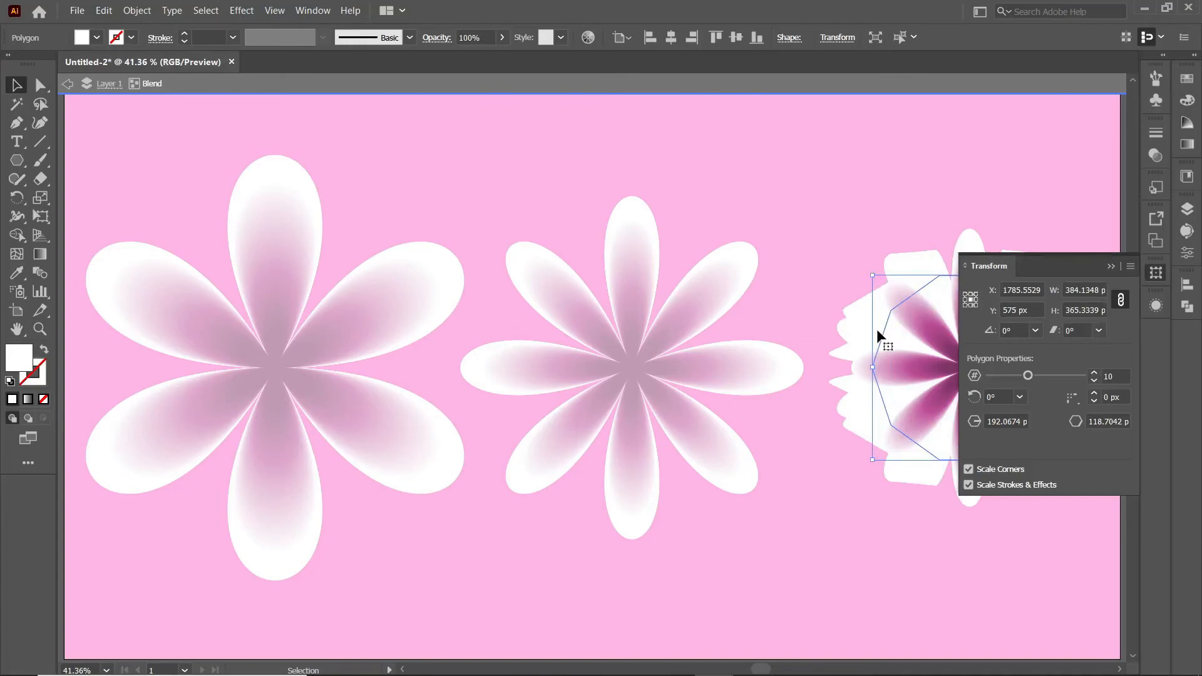
Set the front white polygon and the pink polygon inside the rightmost flower's blend to 10 sides each
left_click(892, 338)
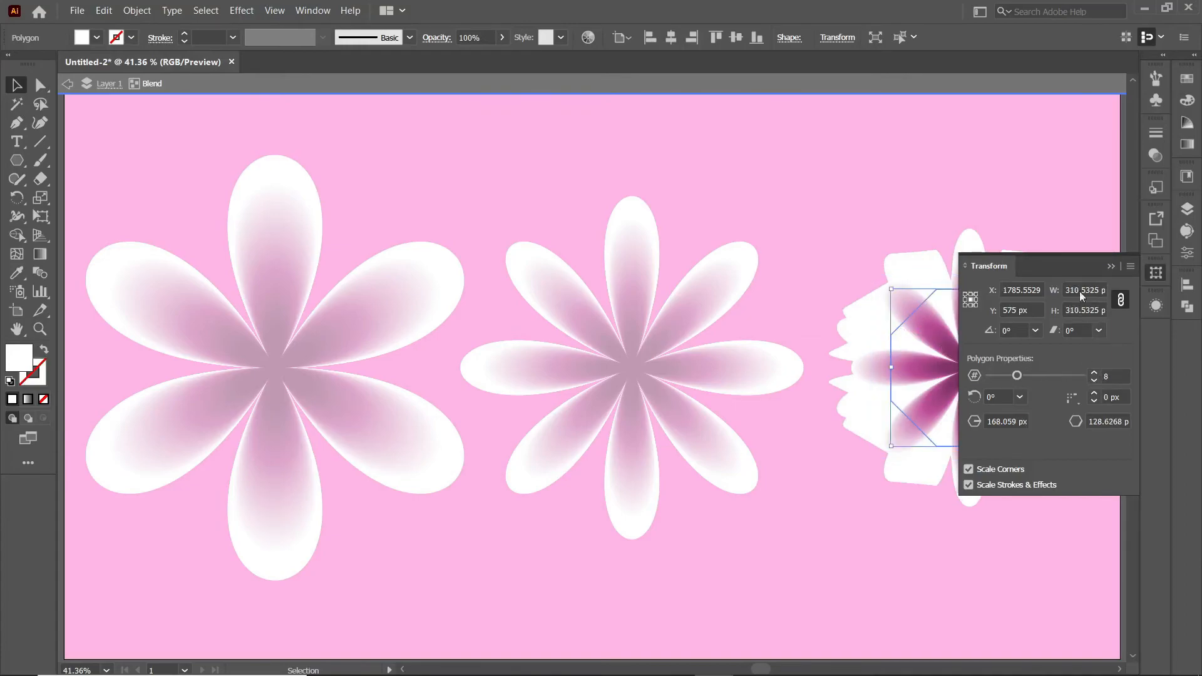
left_click(1094, 373)
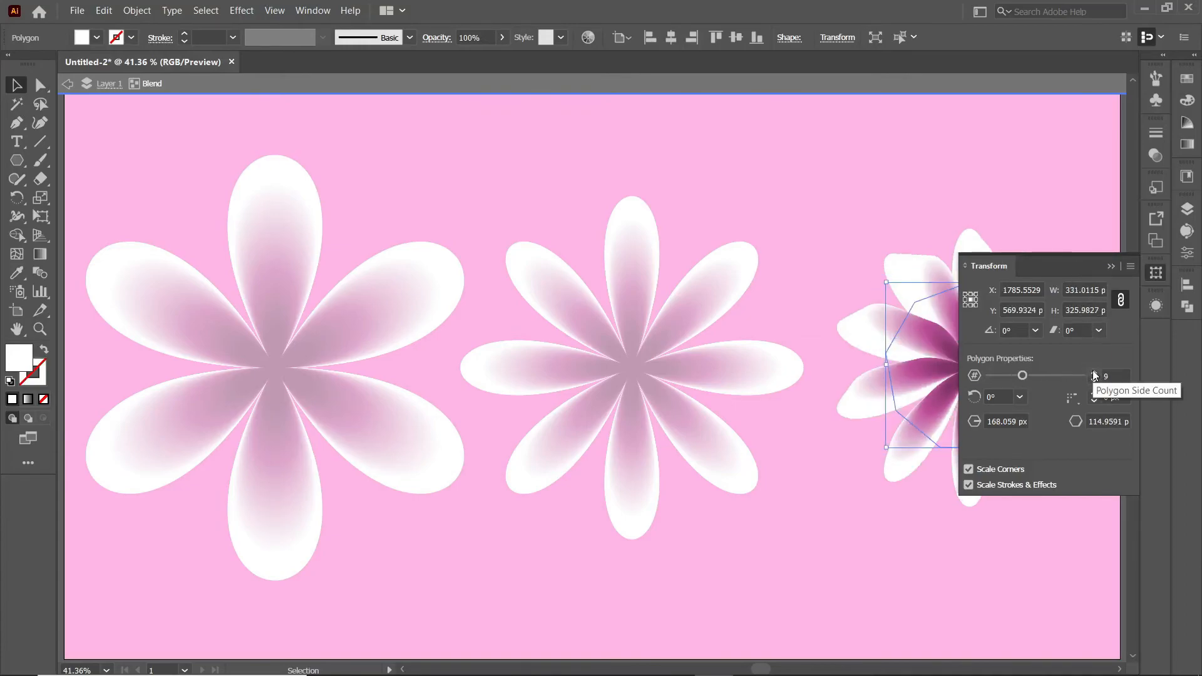
left_click(924, 343)
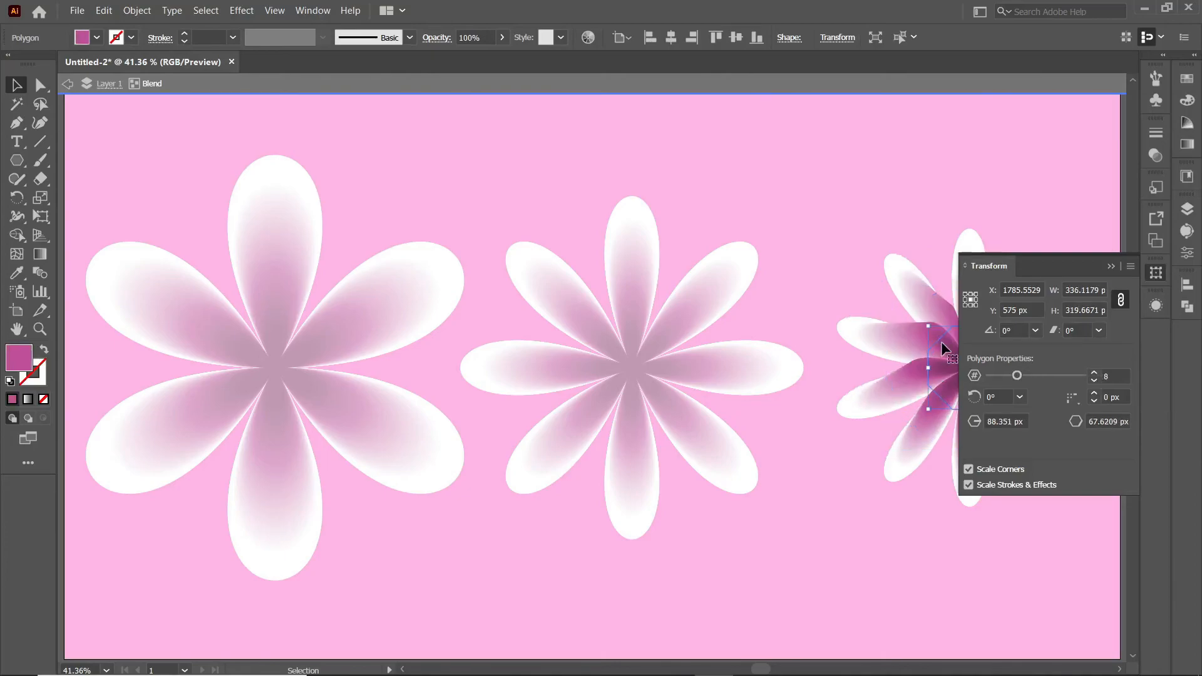
left_click(1095, 373)
left_click(1094, 373)
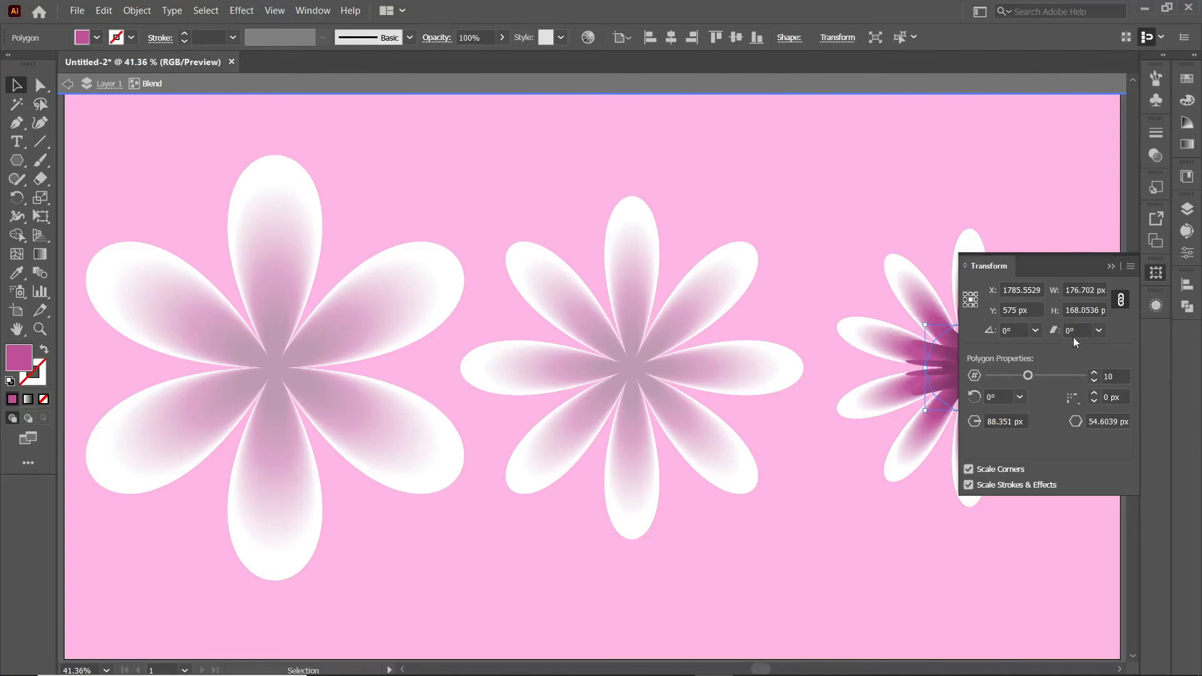
Set the rightmost flower's dark purple centre polygon to 10 sides and exit the blend's isolation mode
left_click_drag(1058, 269, 739, 154)
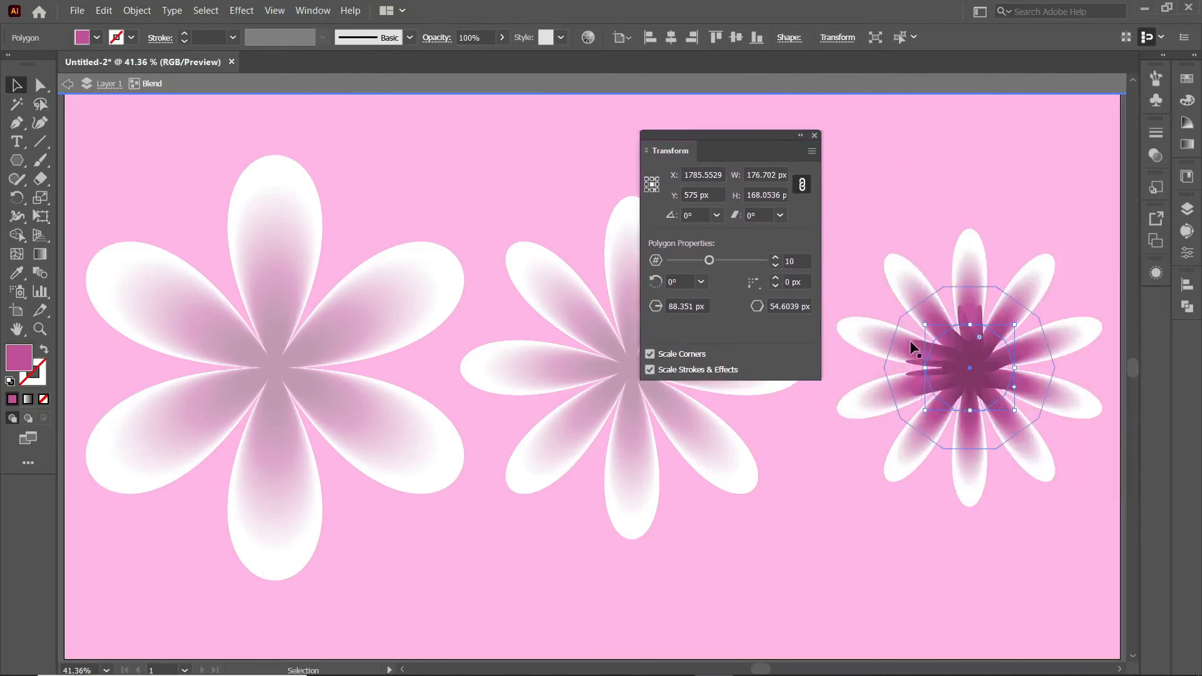
left_click(951, 361)
left_click(776, 260)
left_click(776, 259)
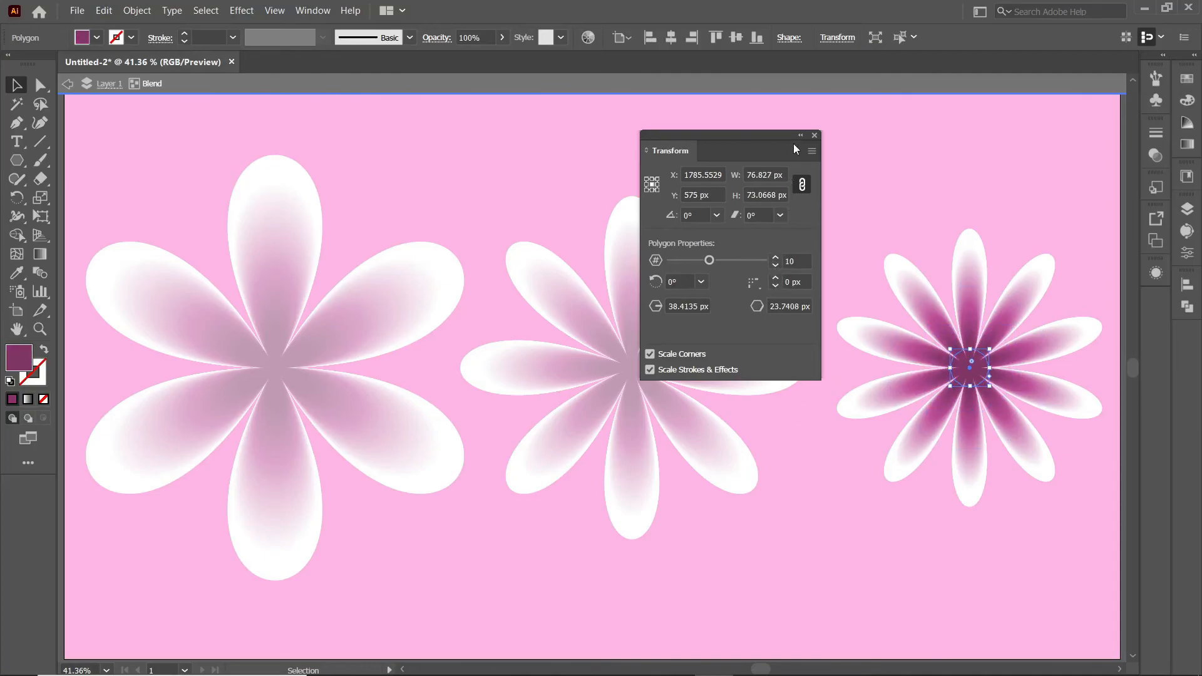
left_click_drag(791, 138, 1160, 294)
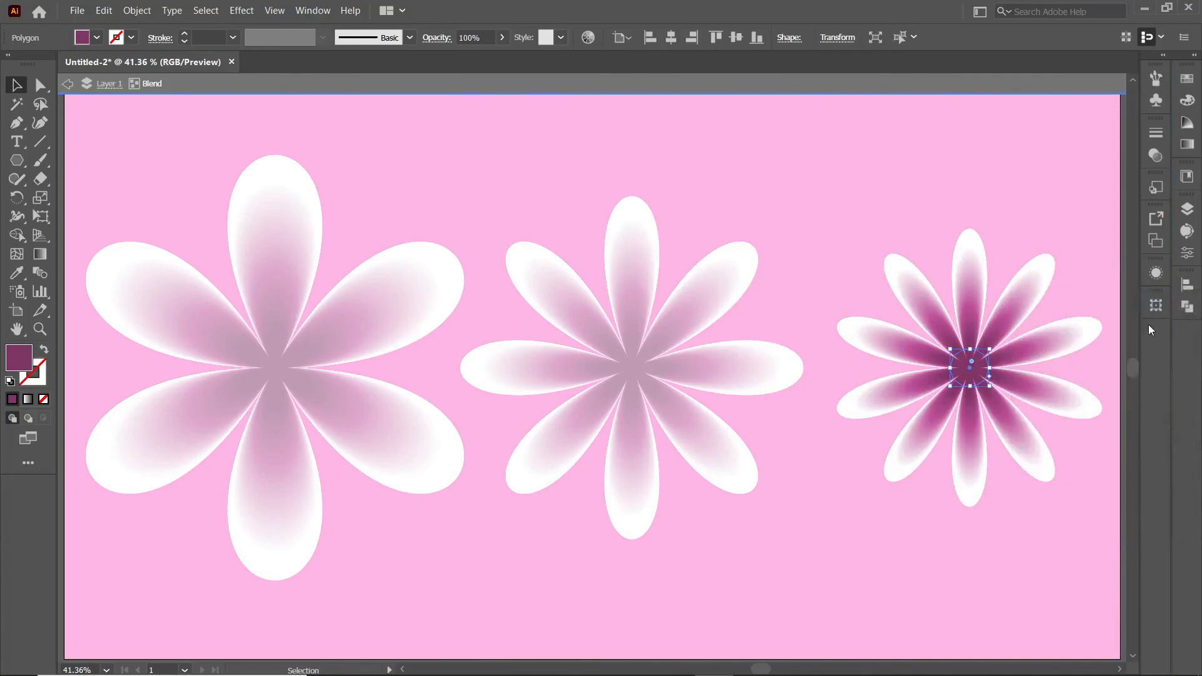
left_click(1037, 529)
double_click(1037, 529)
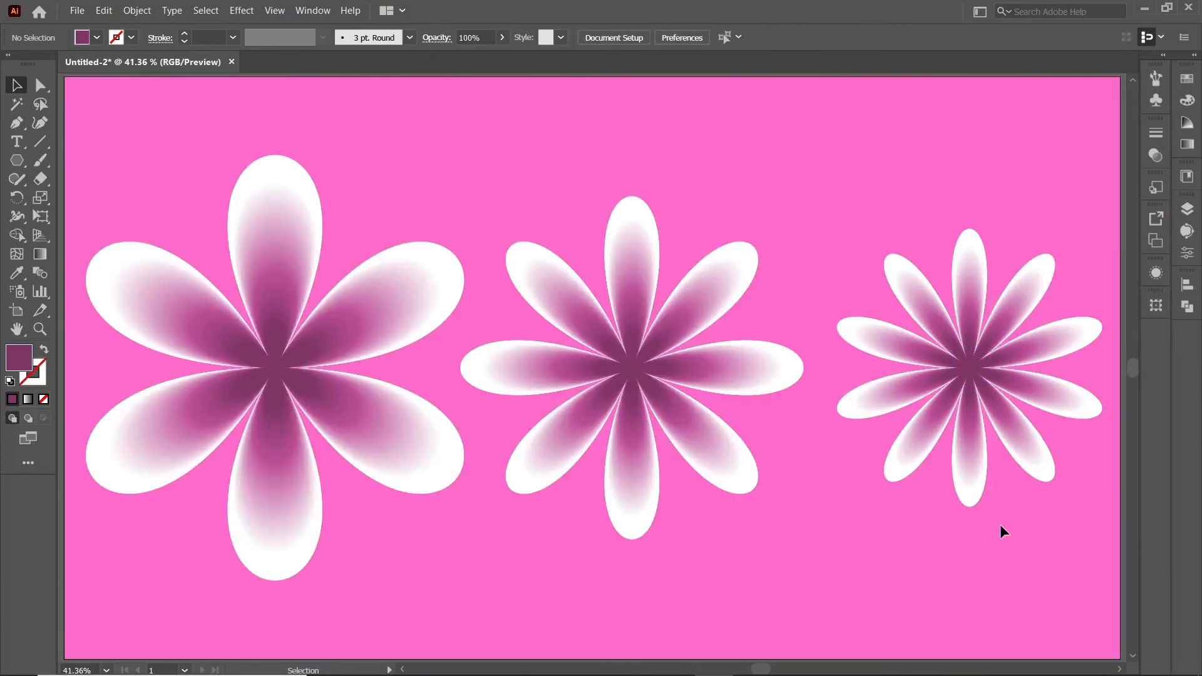
Nudge the middle eight-petal flower slightly to the right to even out the gaps between the flowers
left_click(734, 452)
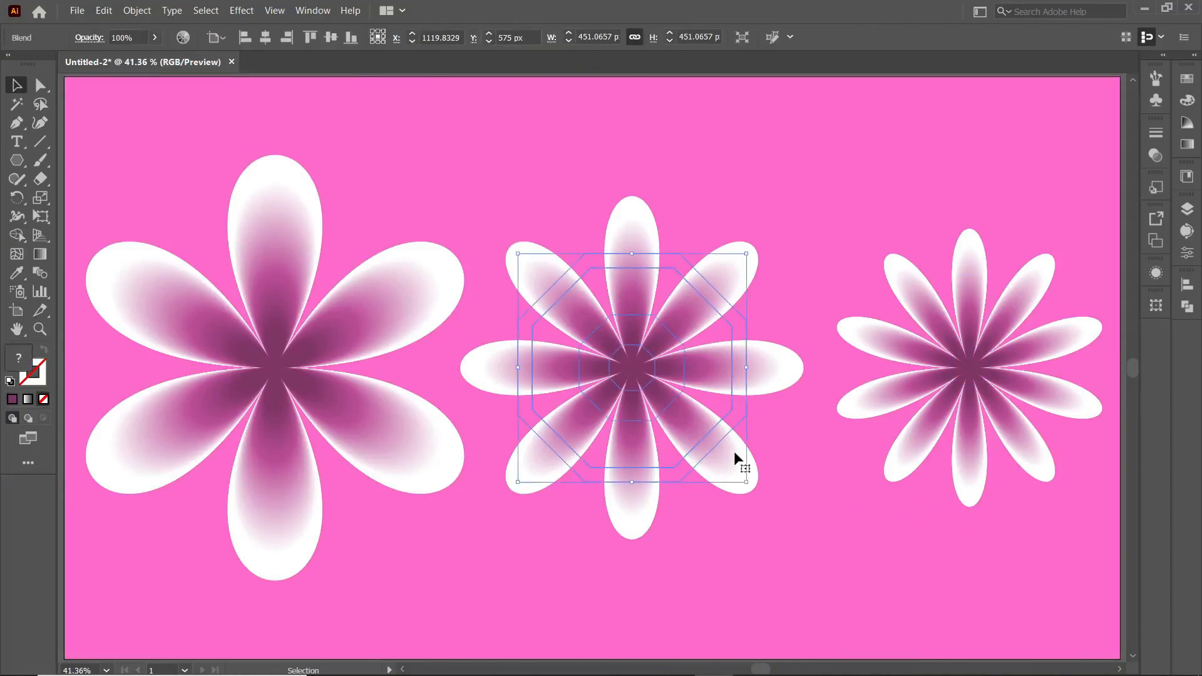
key("shift+Right")
key("shift+Right")
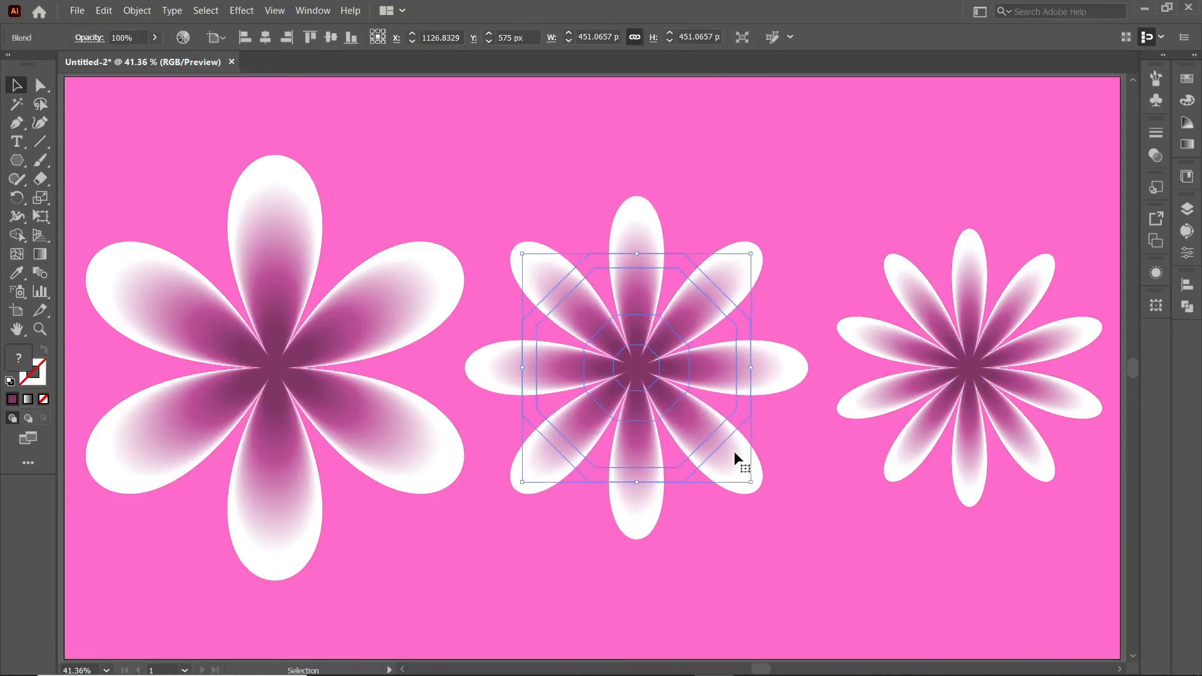
left_click(932, 534)
left_click(218, 285)
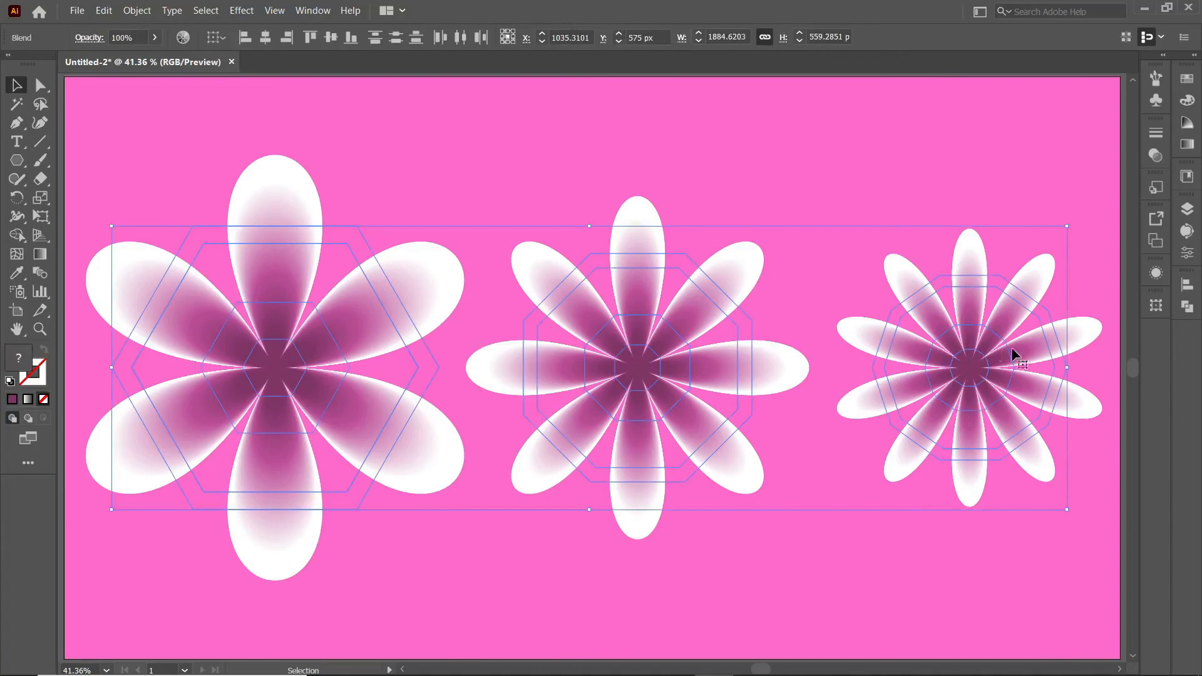
left_click(756, 550)
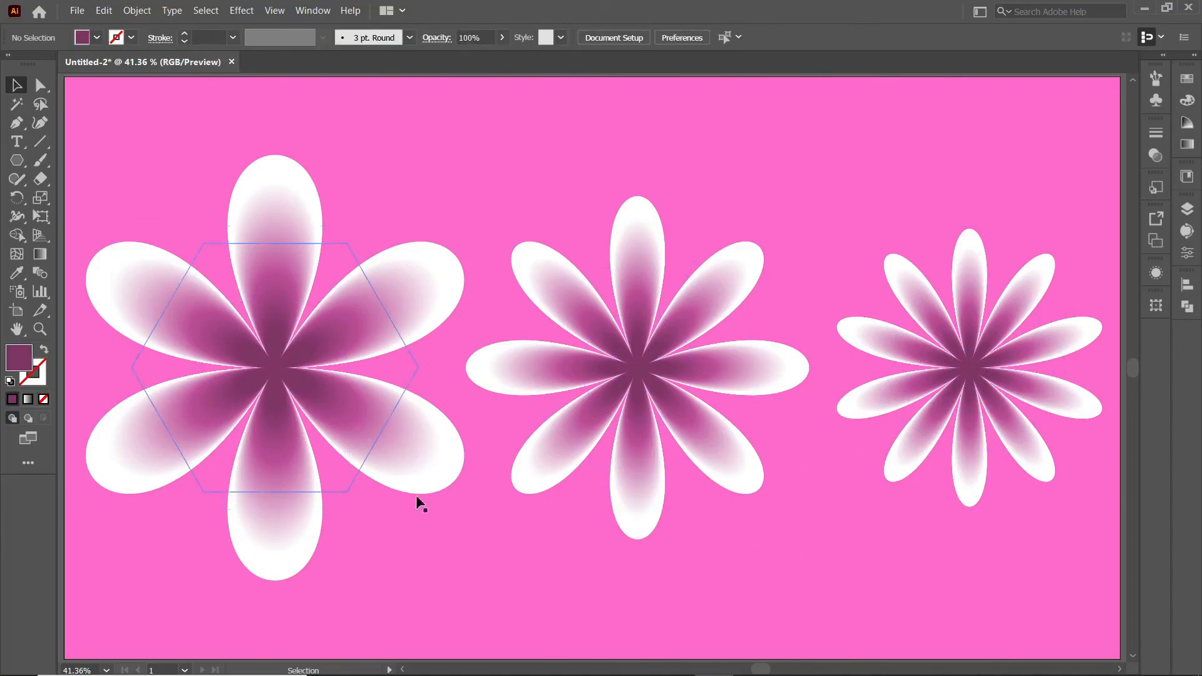
scroll(777, 454, "right", 3)
left_click(1004, 404)
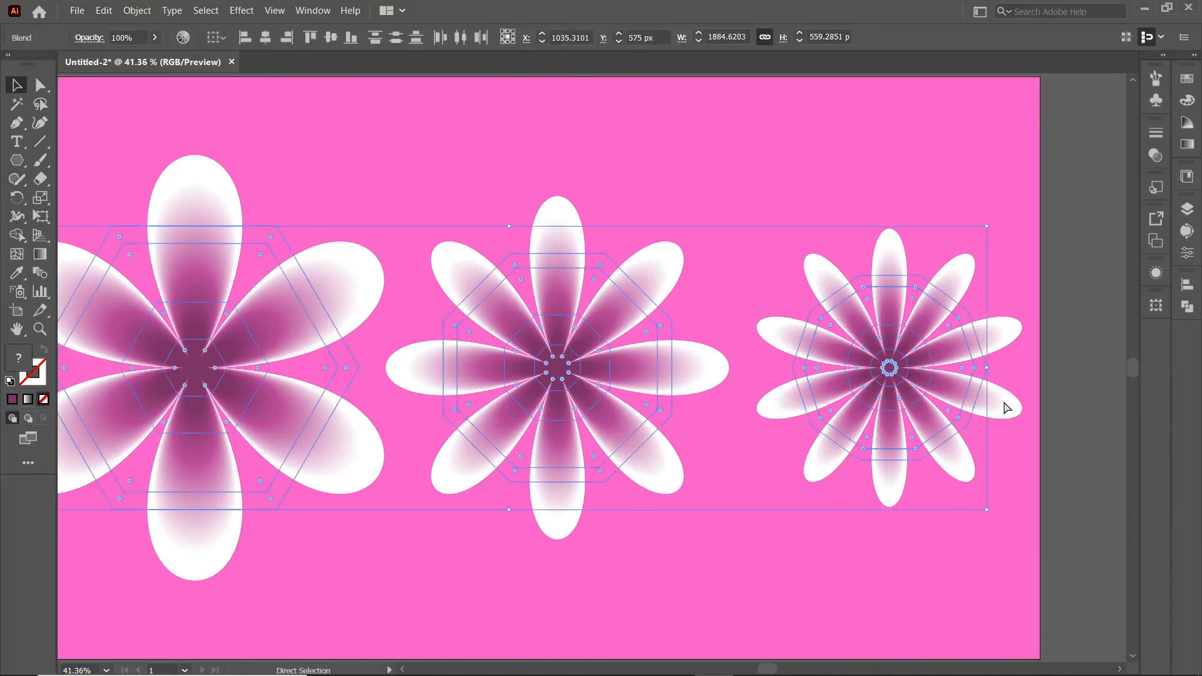
scroll(1007, 408, "left", 3)
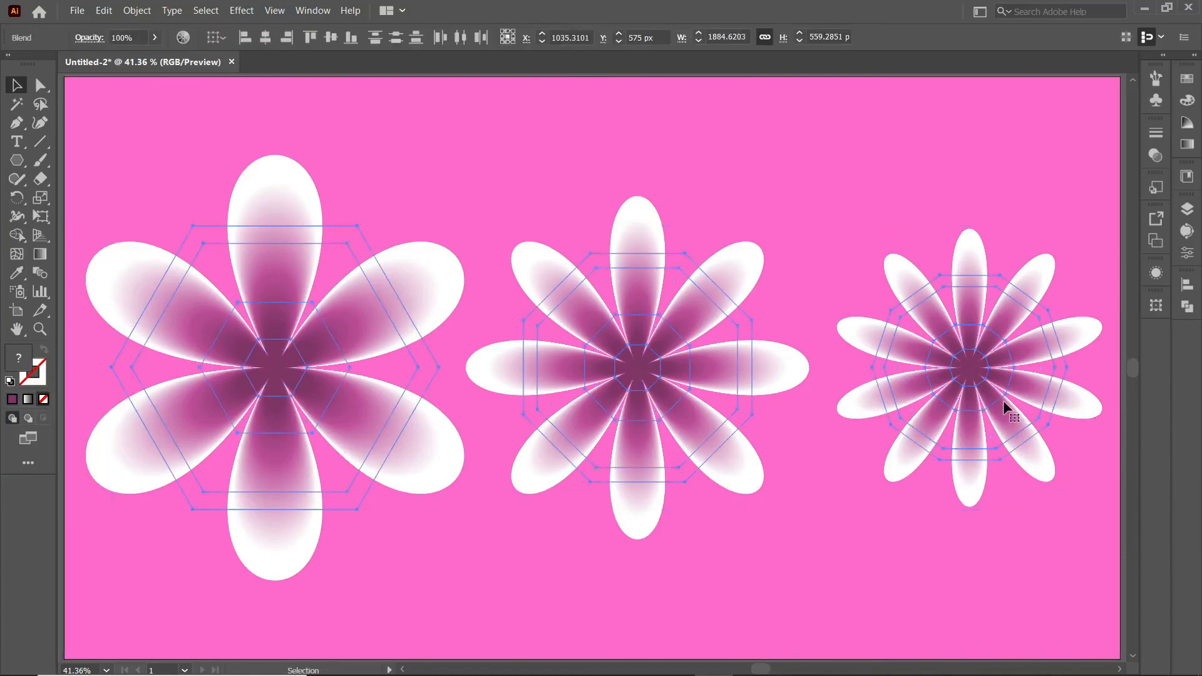
left_click(732, 614)
Select all three blended flowers and lock them
left_click(300, 352)
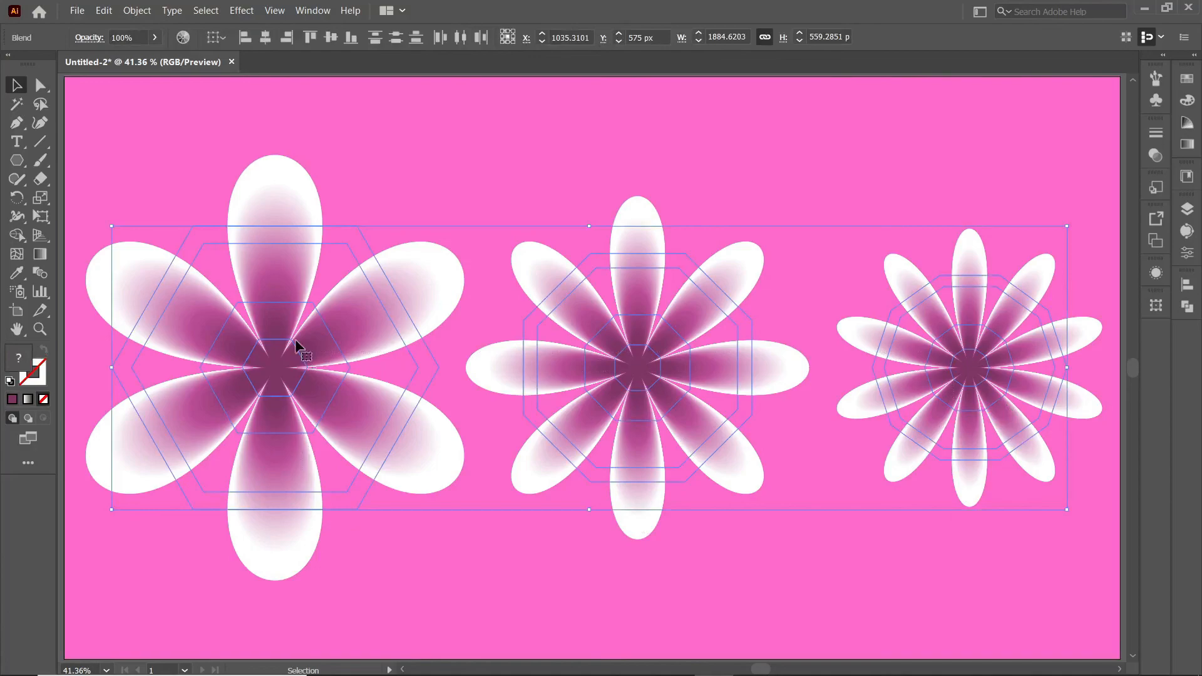
left_click(137, 11)
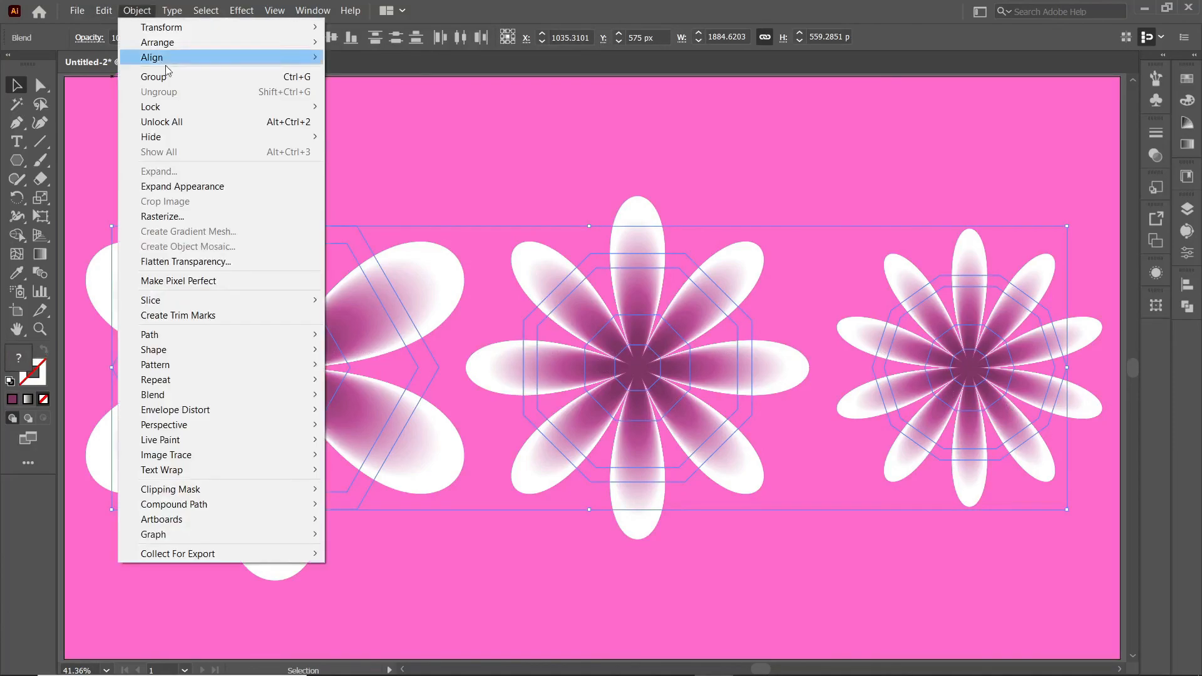
mouse_move(181, 108)
left_click(415, 107)
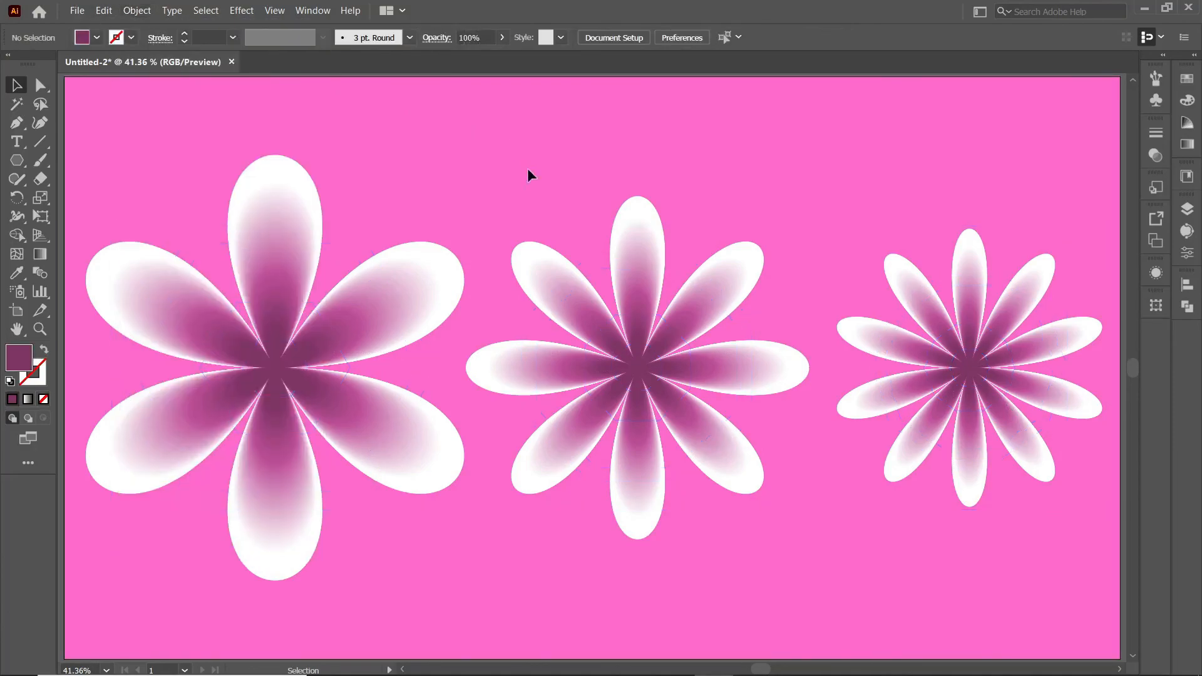